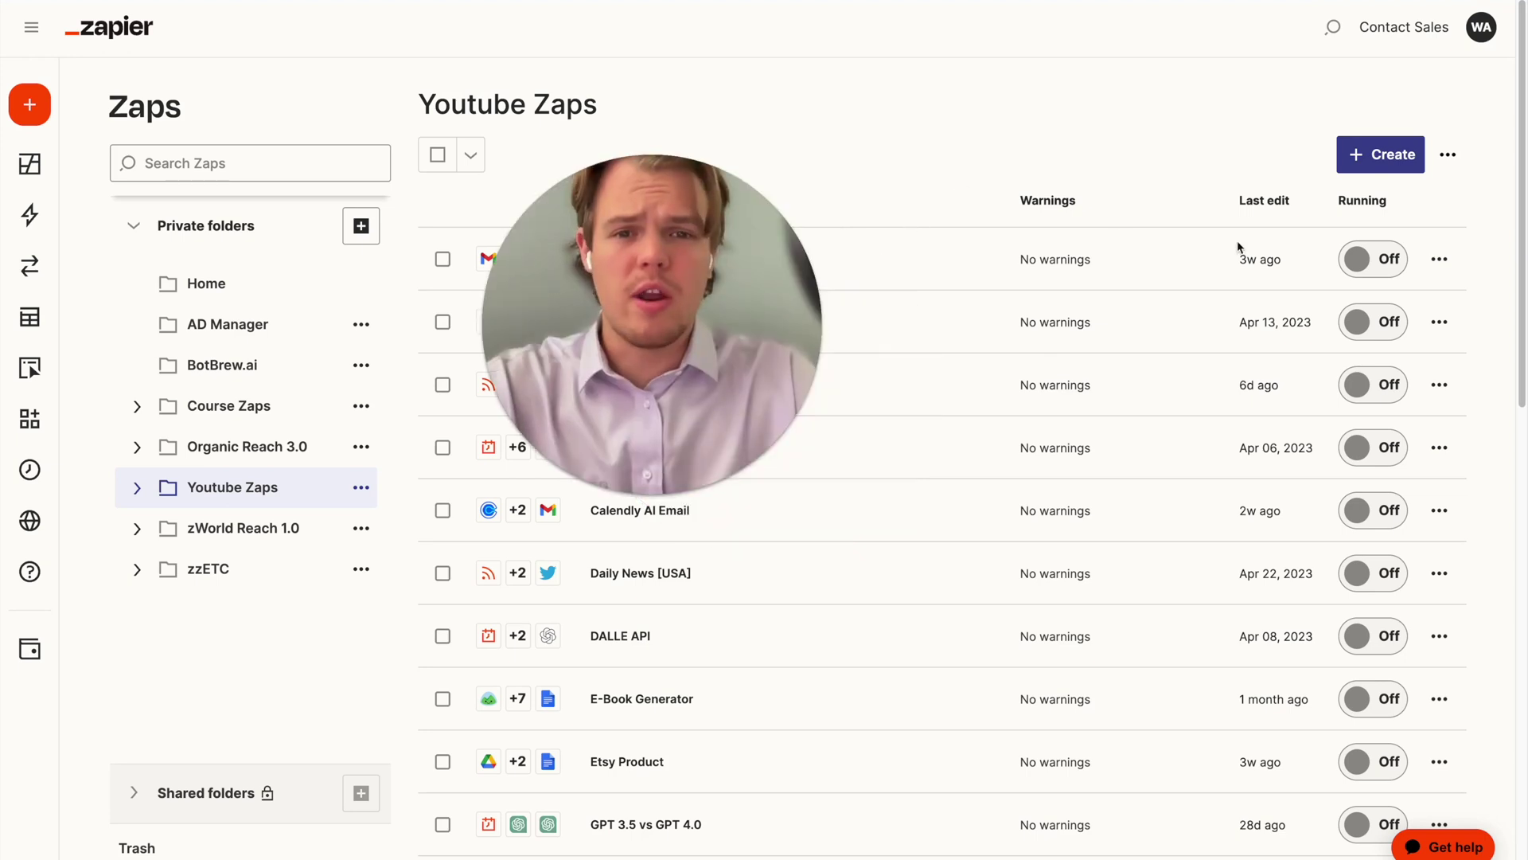
# Create a new Zap from the Youtube Zaps folder and name it "Youtube With AI"
pyautogui.click(1347, 166)
pyautogui.click(1302, 209)
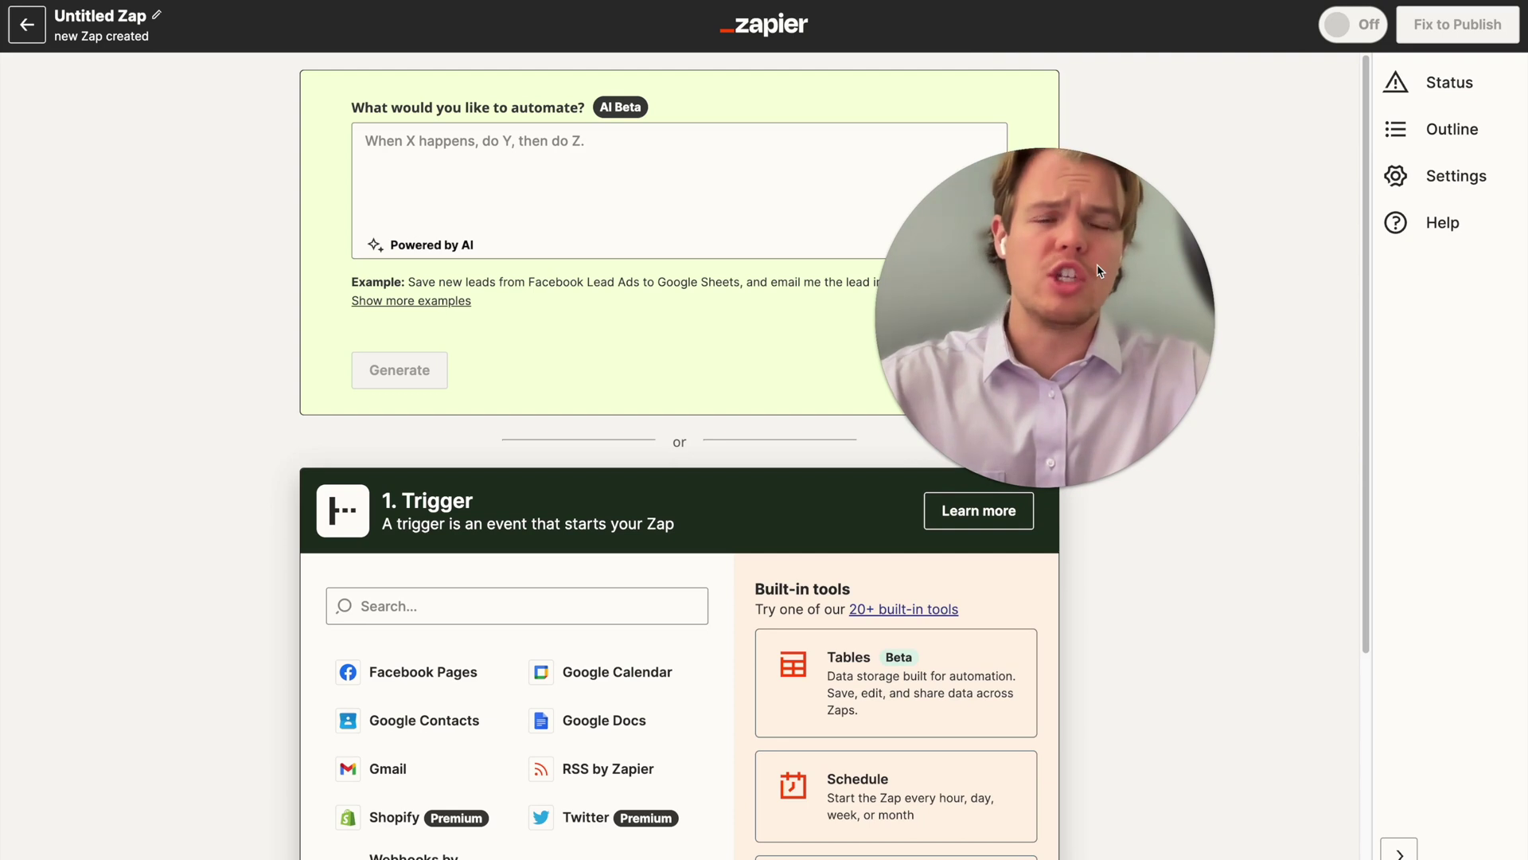
pyautogui.moveTo(1099, 271); pyautogui.dragTo(1273, 271)
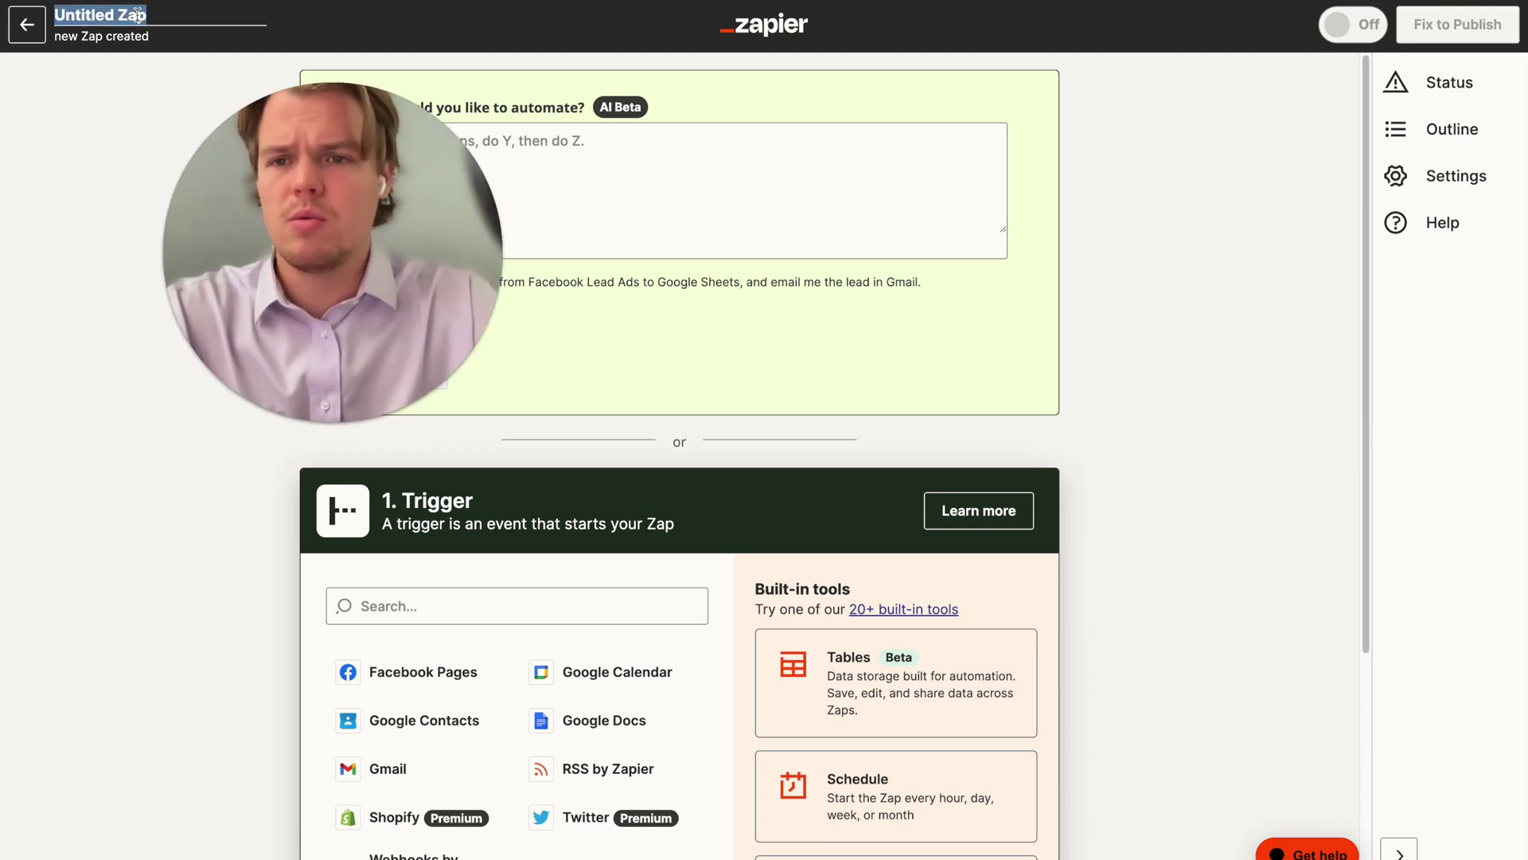
pyautogui.press('BackSpace')
pyautogui.write('Youtube')
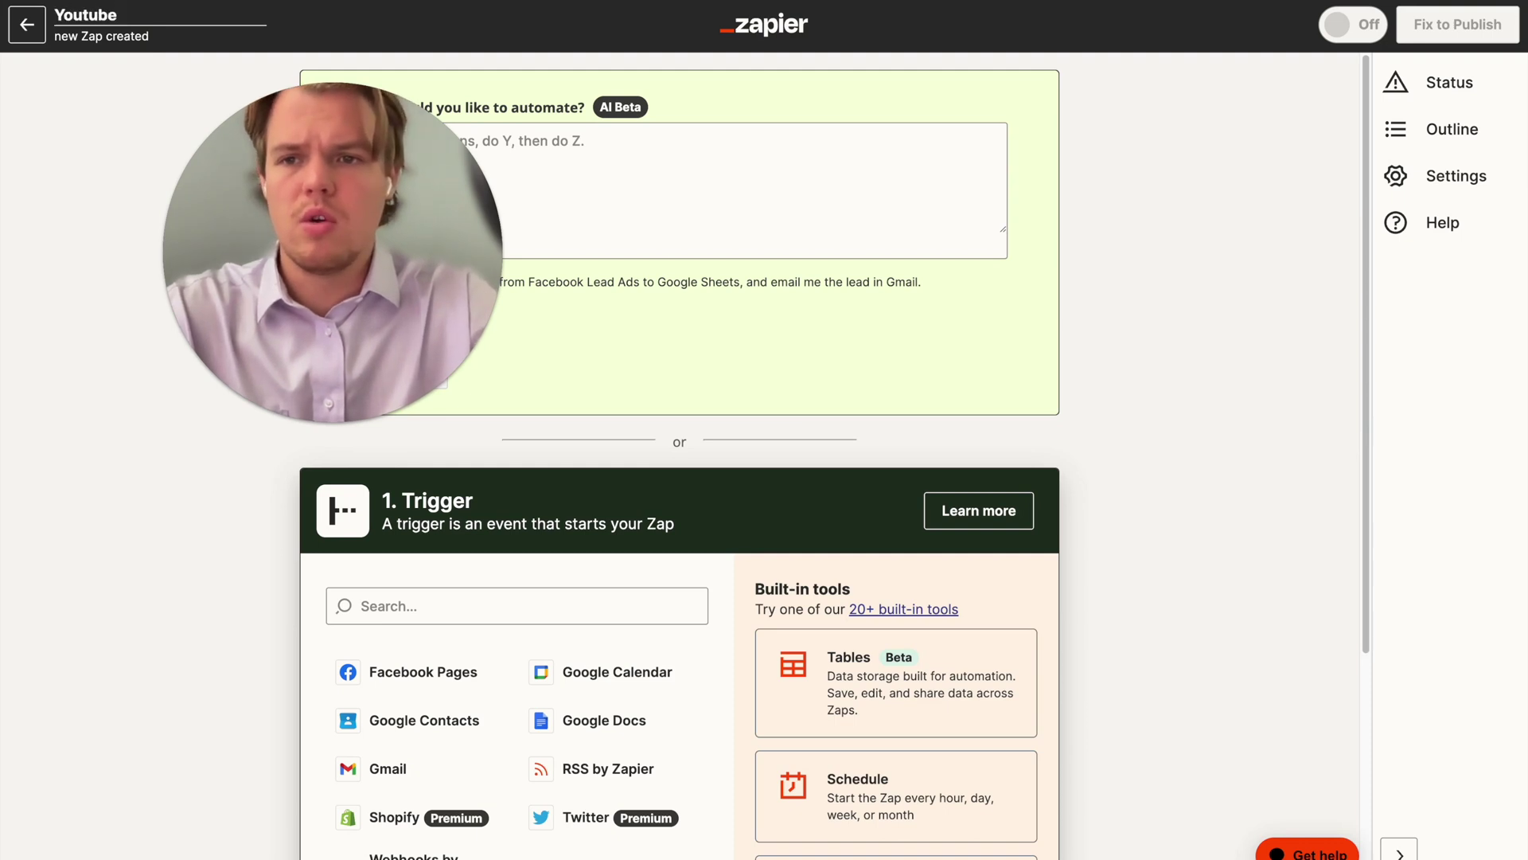
pyautogui.press('Return')
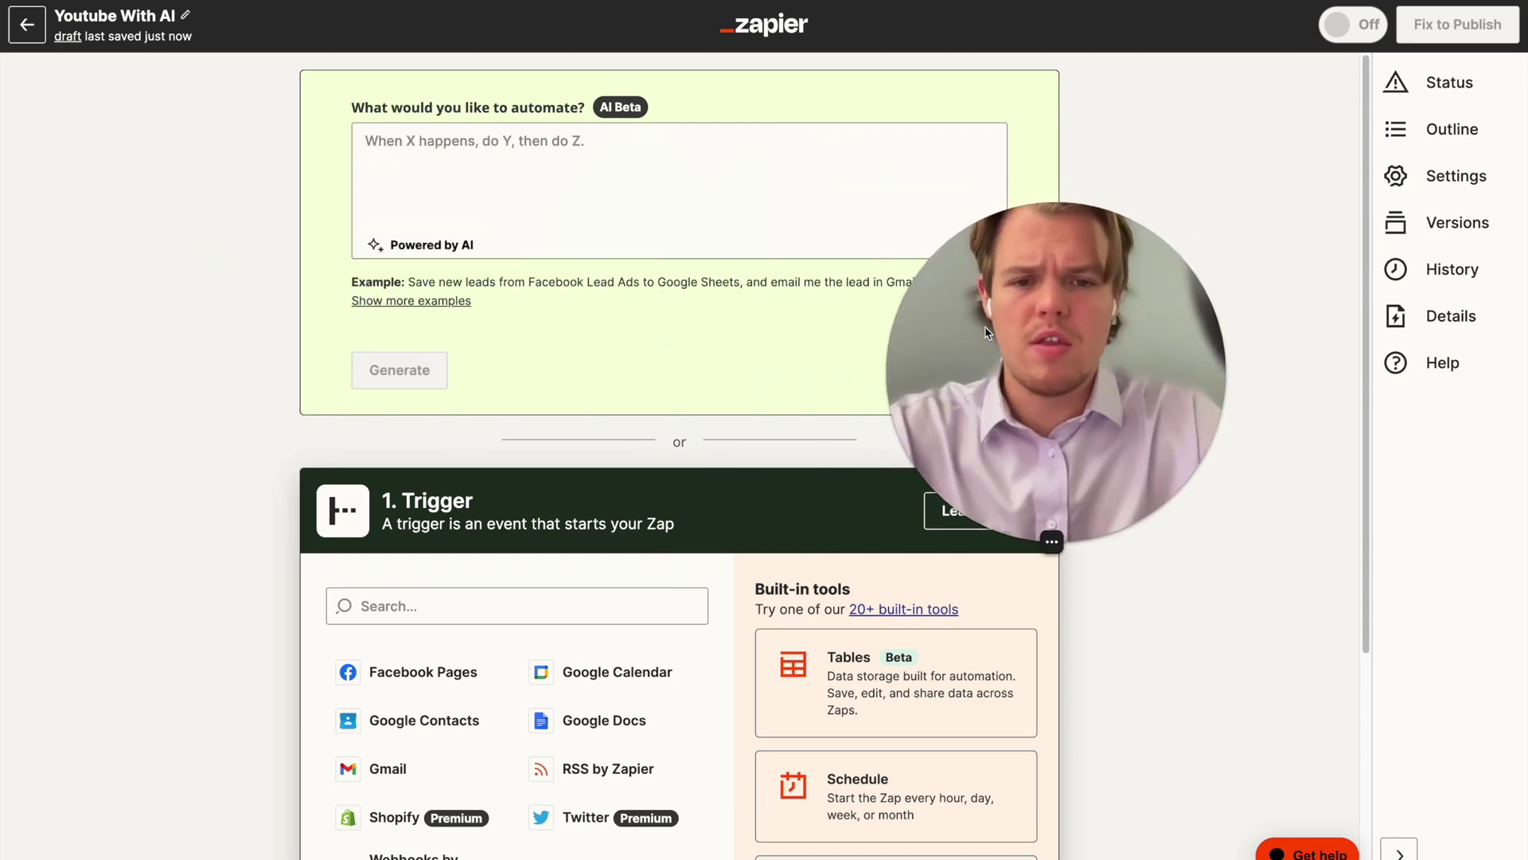
# Set YouTube as the trigger app with the New Video In Channel event and continue to the account section
pyautogui.scroll(-3, 597, 374)
pyautogui.click(542, 351)
pyautogui.write('youtube')
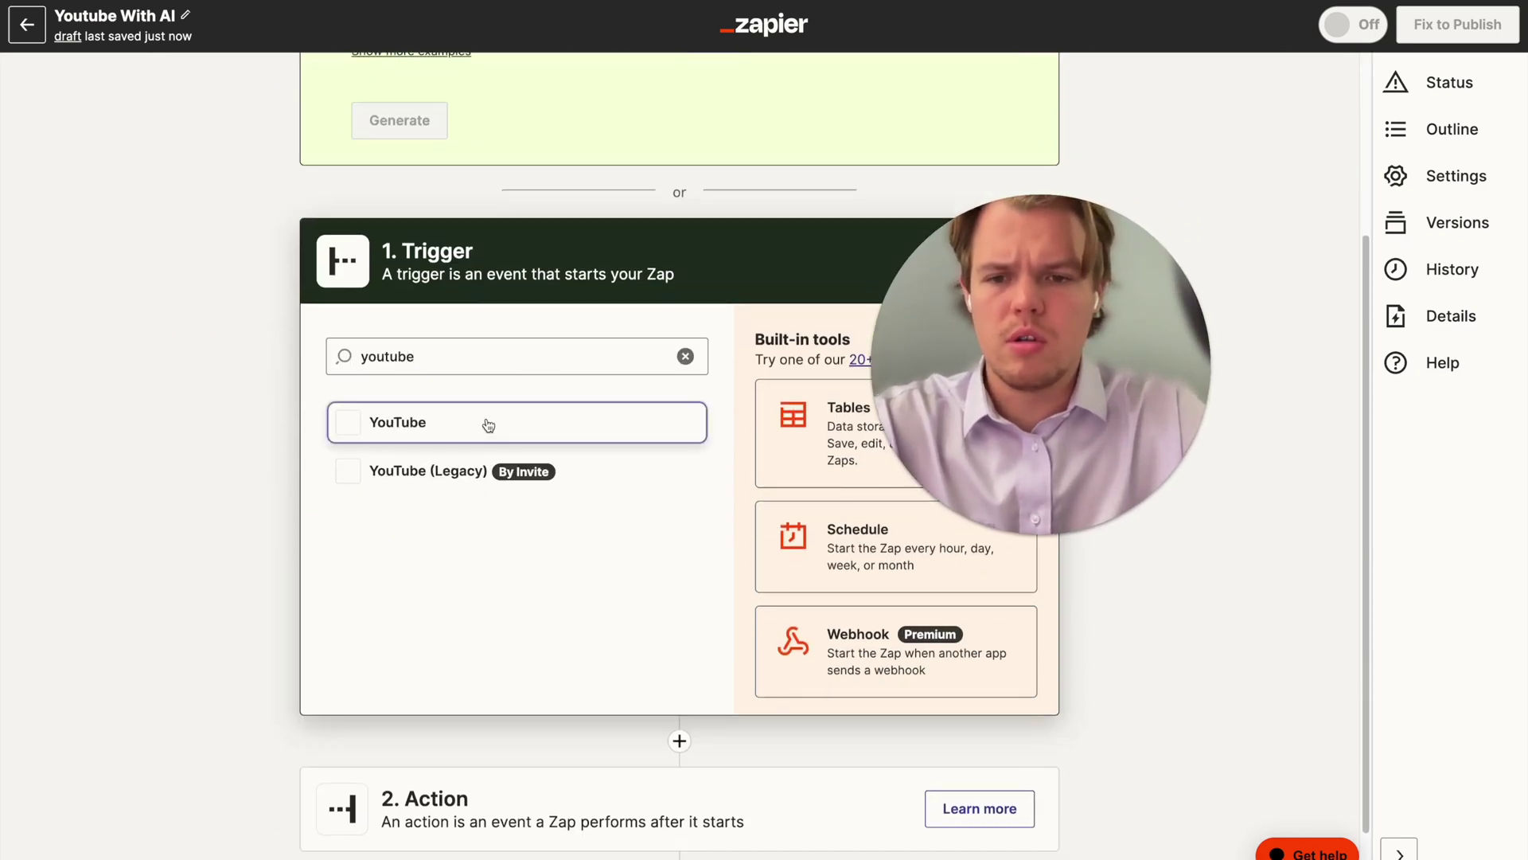
pyautogui.click(488, 423)
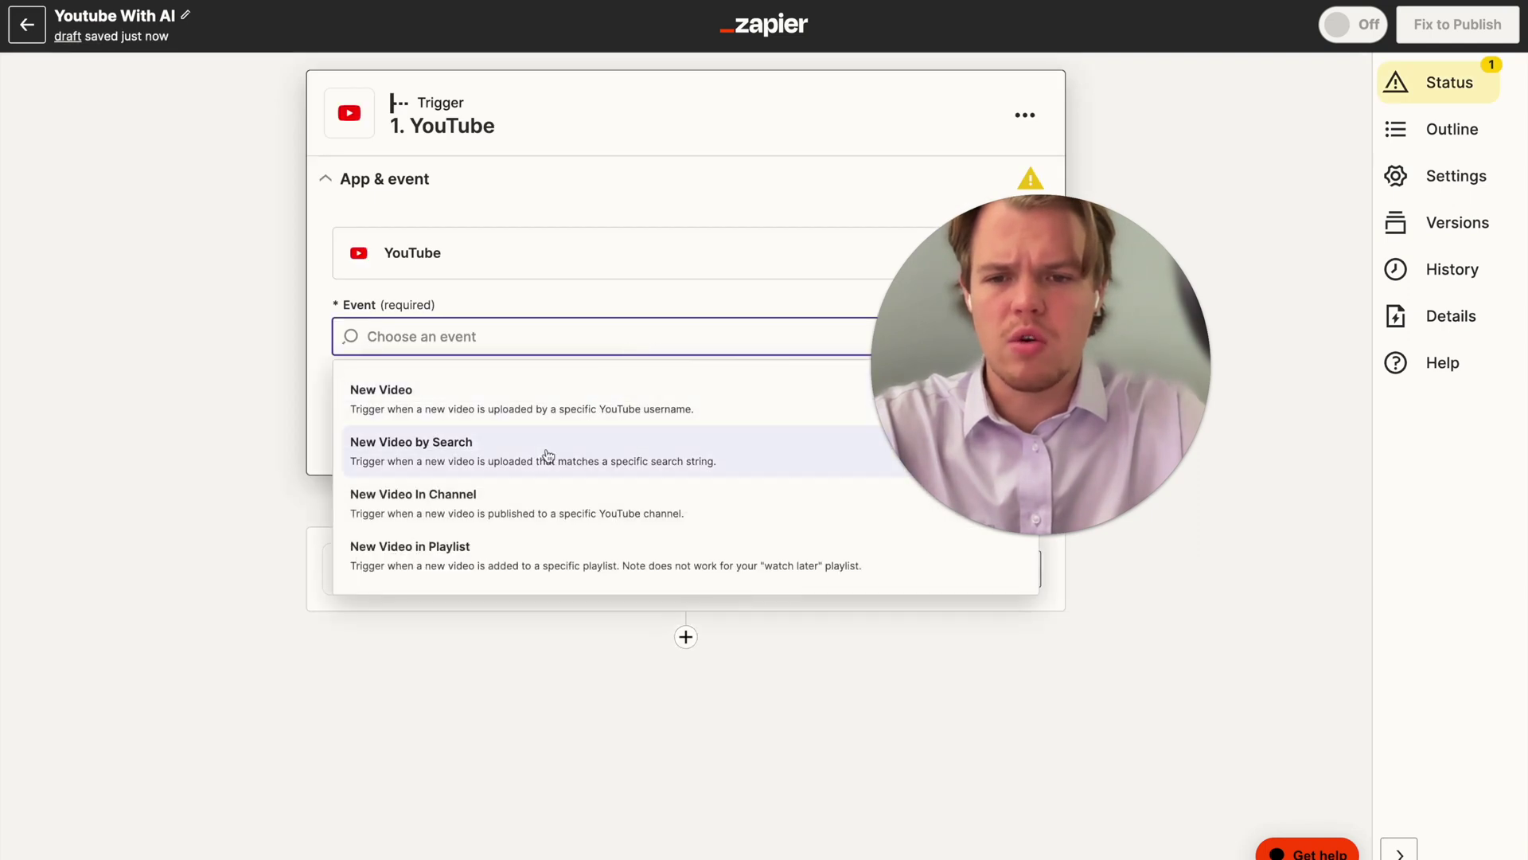
pyautogui.click(522, 514)
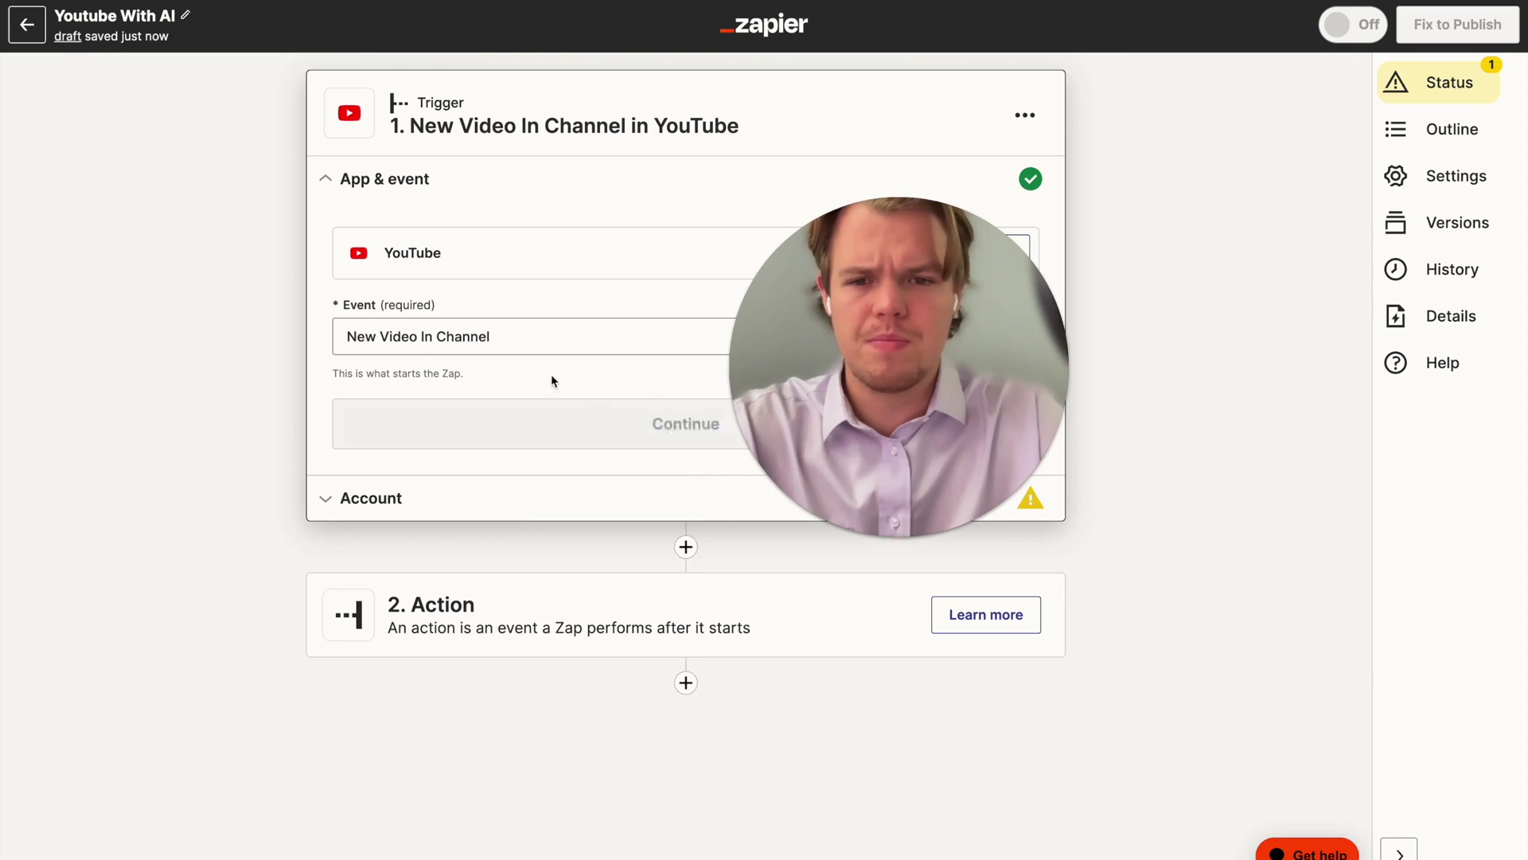
pyautogui.click(552, 341)
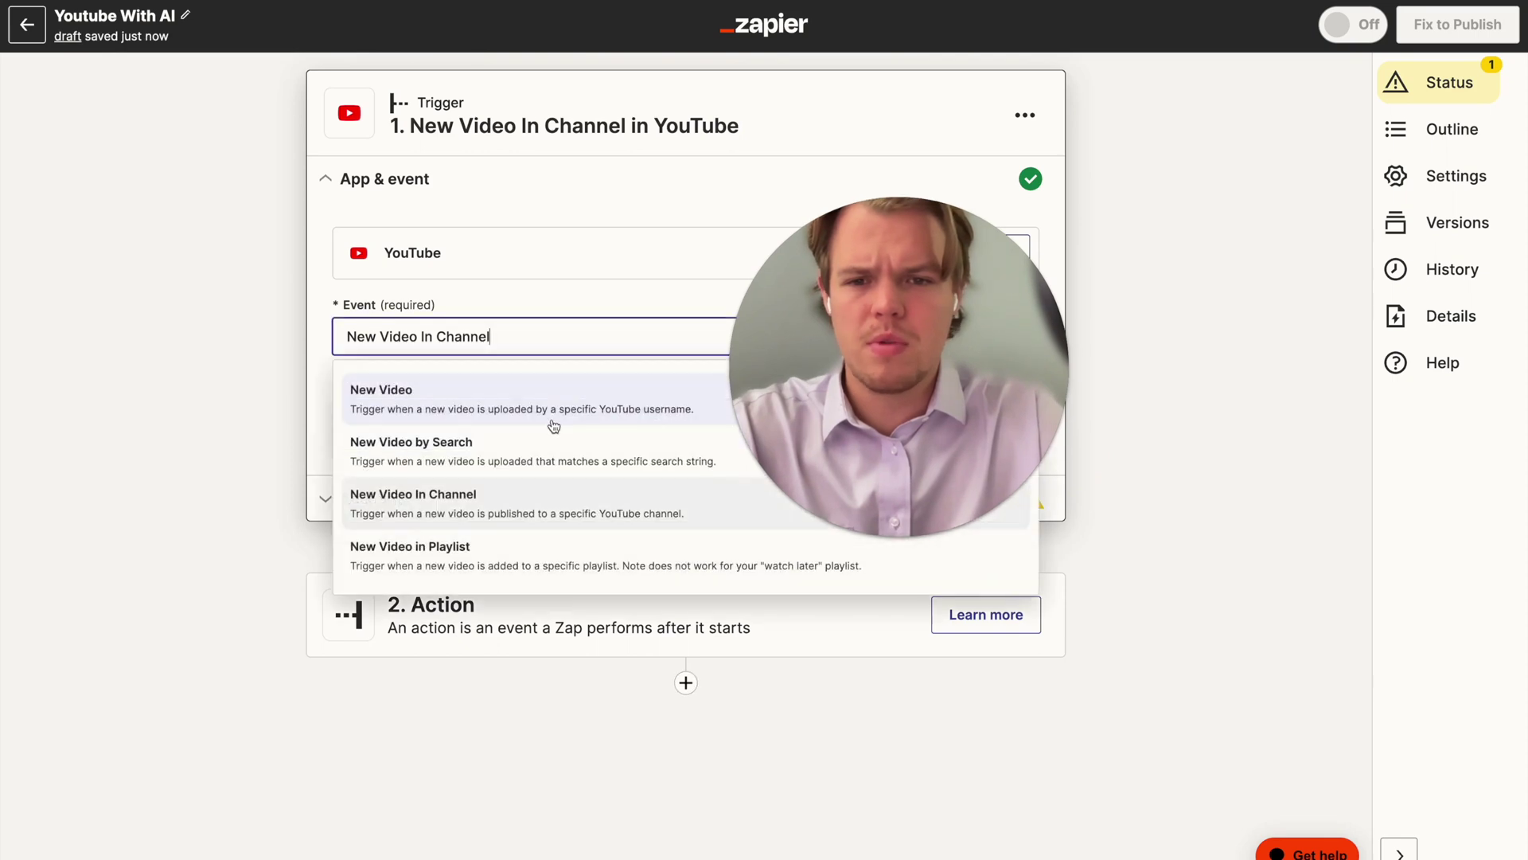
pyautogui.click(375, 507)
pyautogui.click(498, 423)
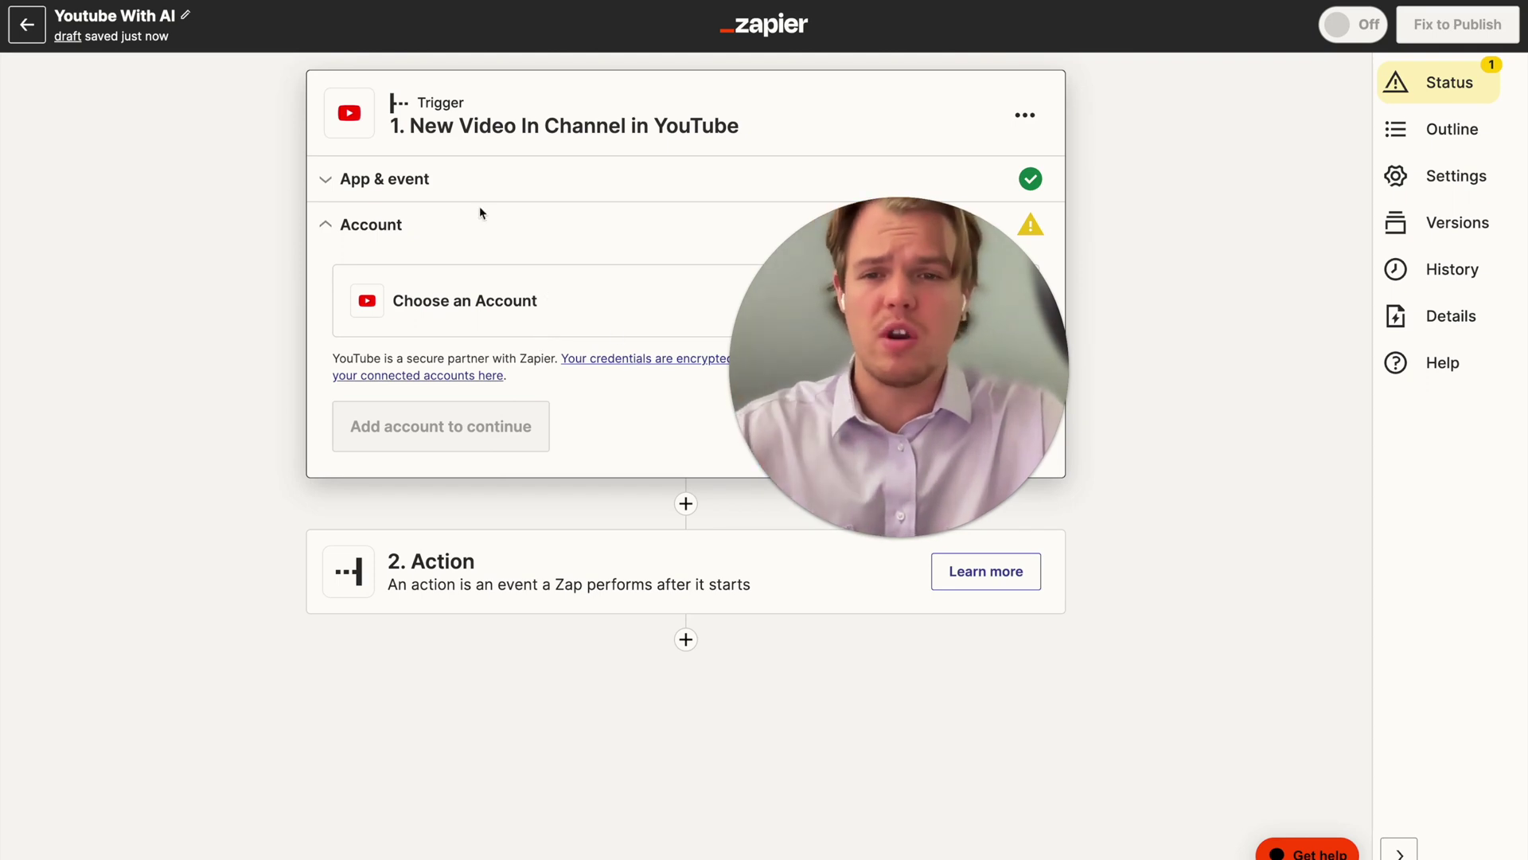
# Reopen the trigger's app and event settings and change the event to New Video
pyautogui.click(470, 178)
pyautogui.click(462, 336)
pyautogui.click(425, 392)
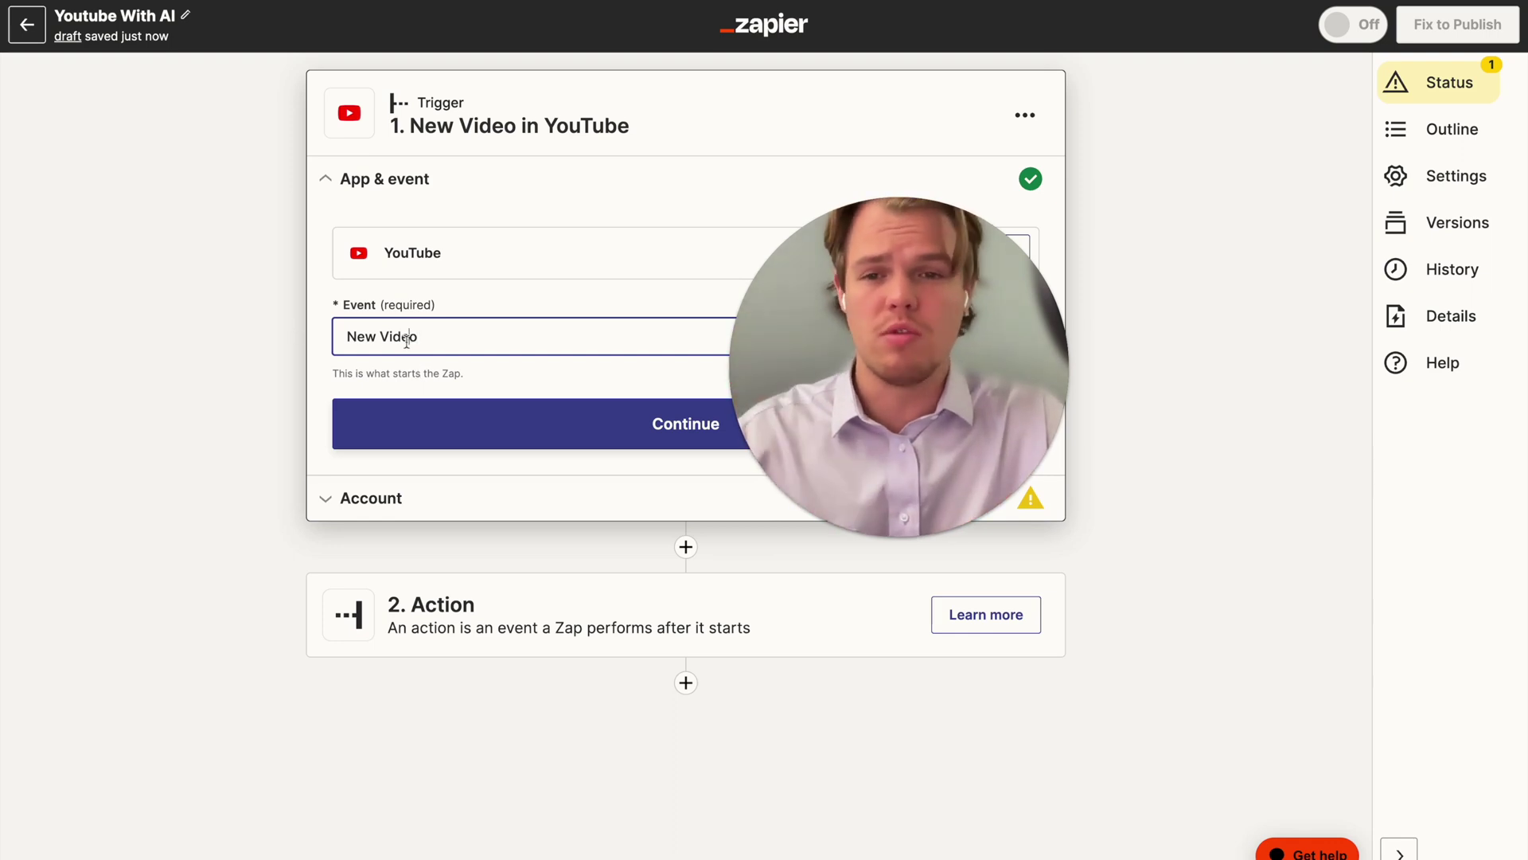
# Set the trigger event to New Video In Channel and proceed to choosing an account
pyautogui.click(407, 338)
pyautogui.click(557, 498)
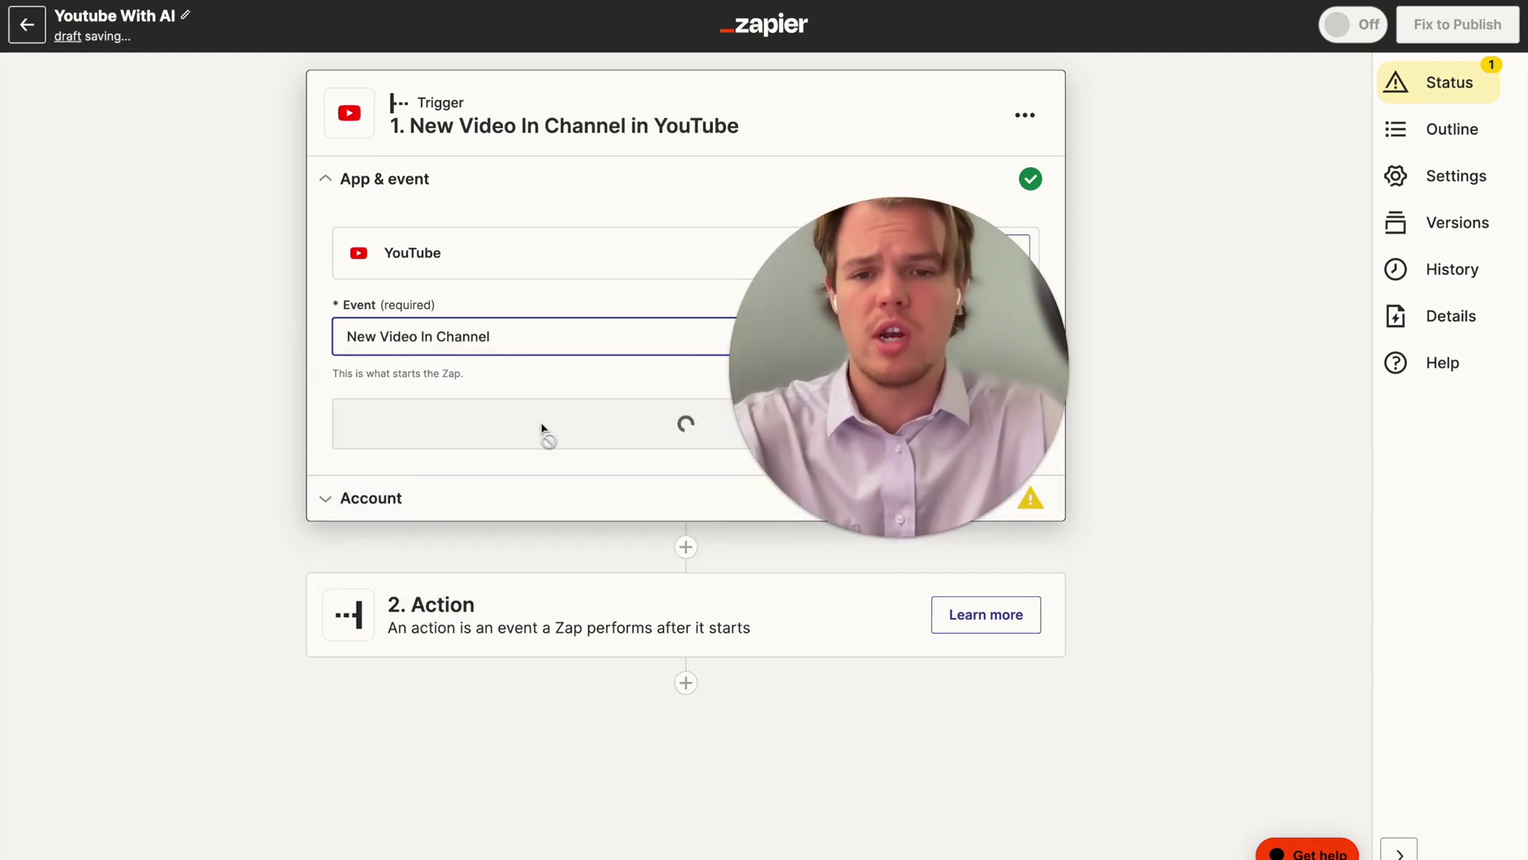
pyautogui.click(573, 433)
pyautogui.moveTo(835, 381); pyautogui.dragTo(1045, 568)
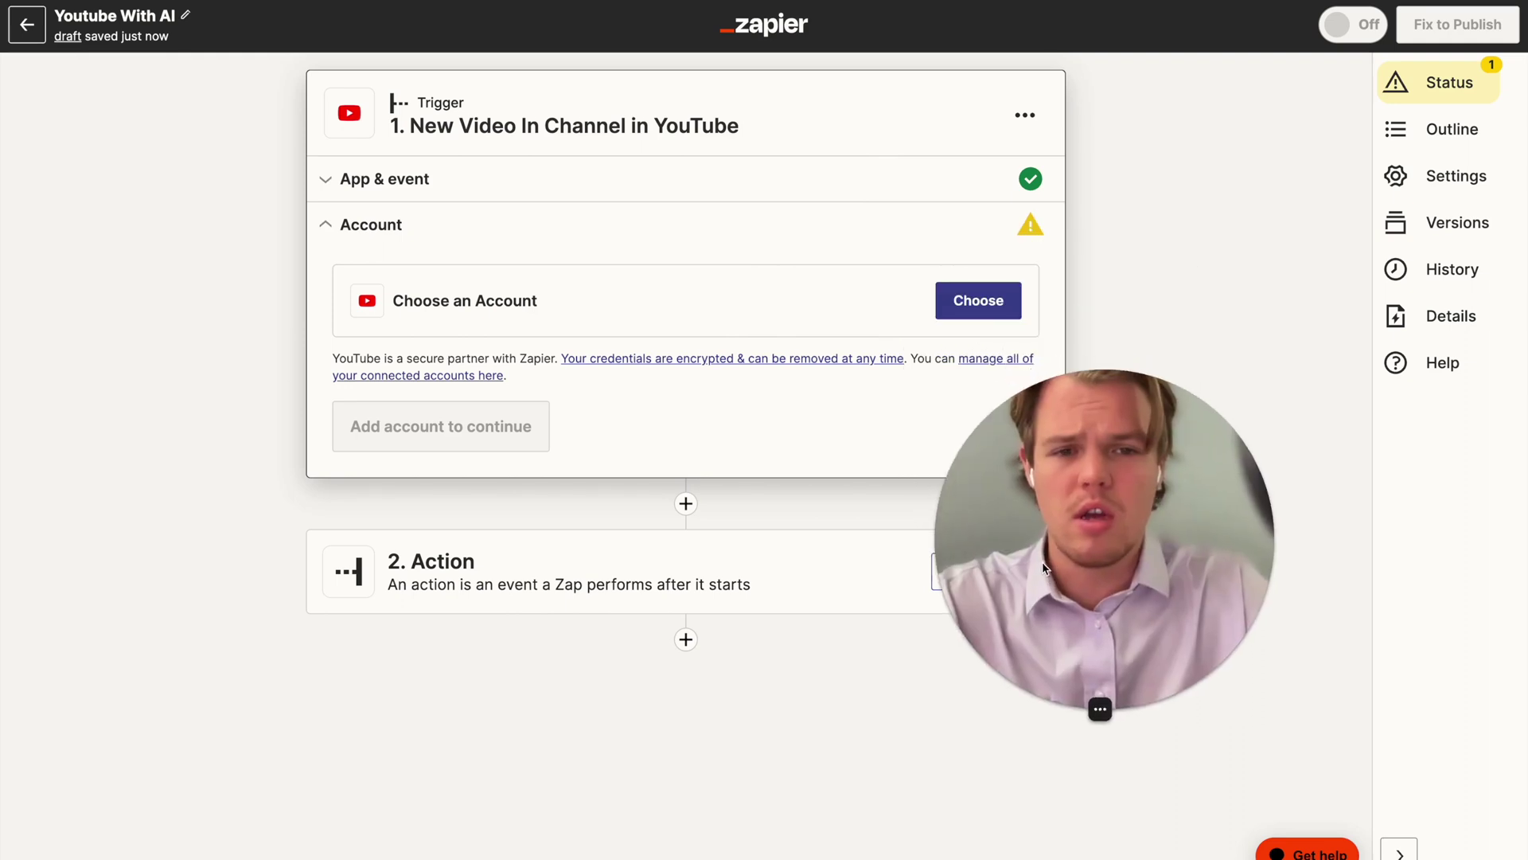
# Choose the English Youtube account for the trigger and continue to its trigger settings
pyautogui.click(964, 298)
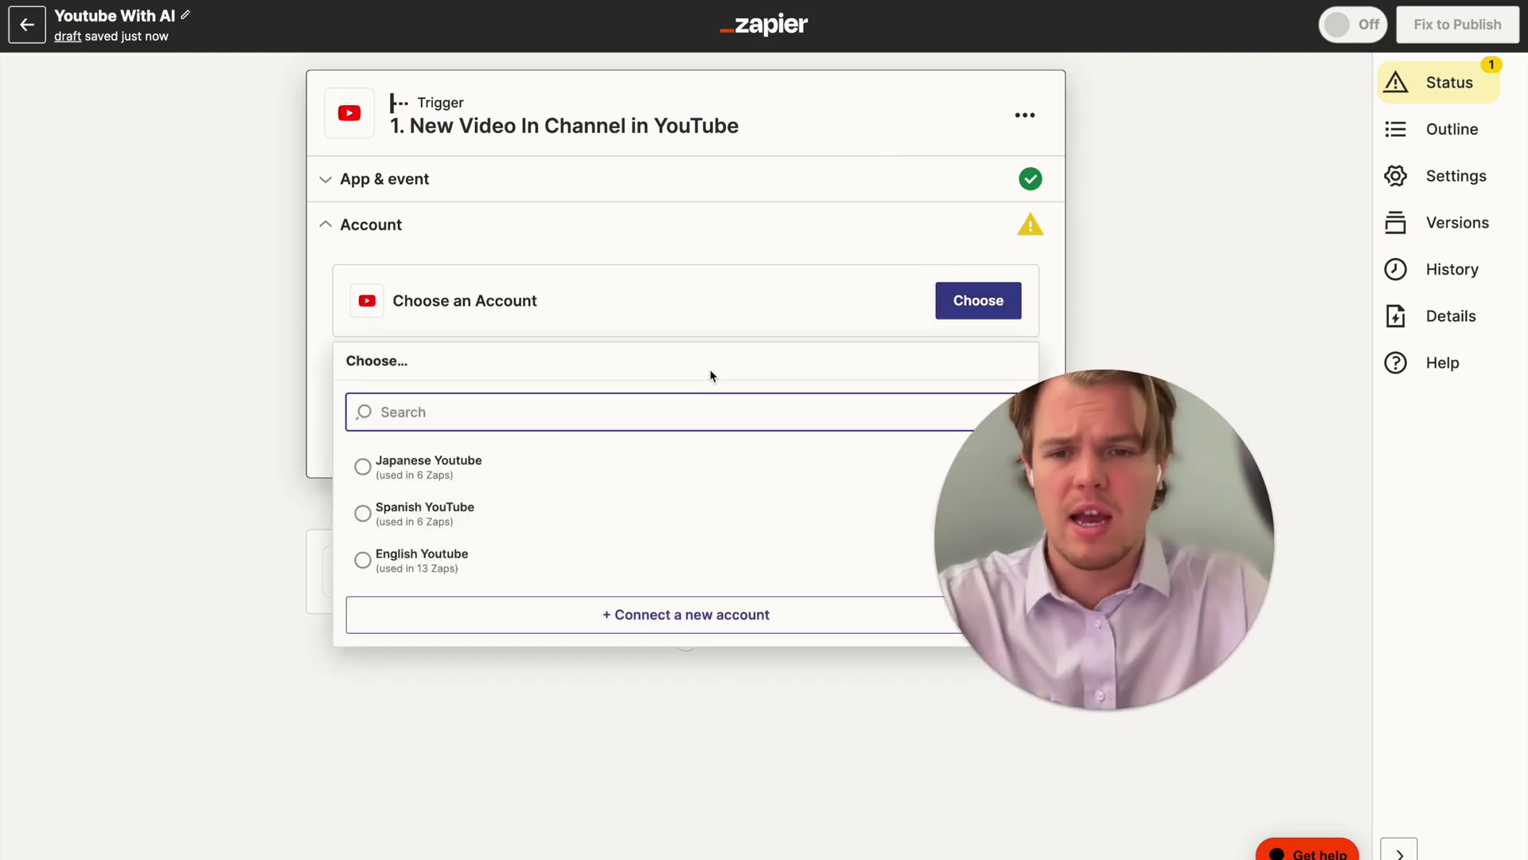
pyautogui.click(579, 539)
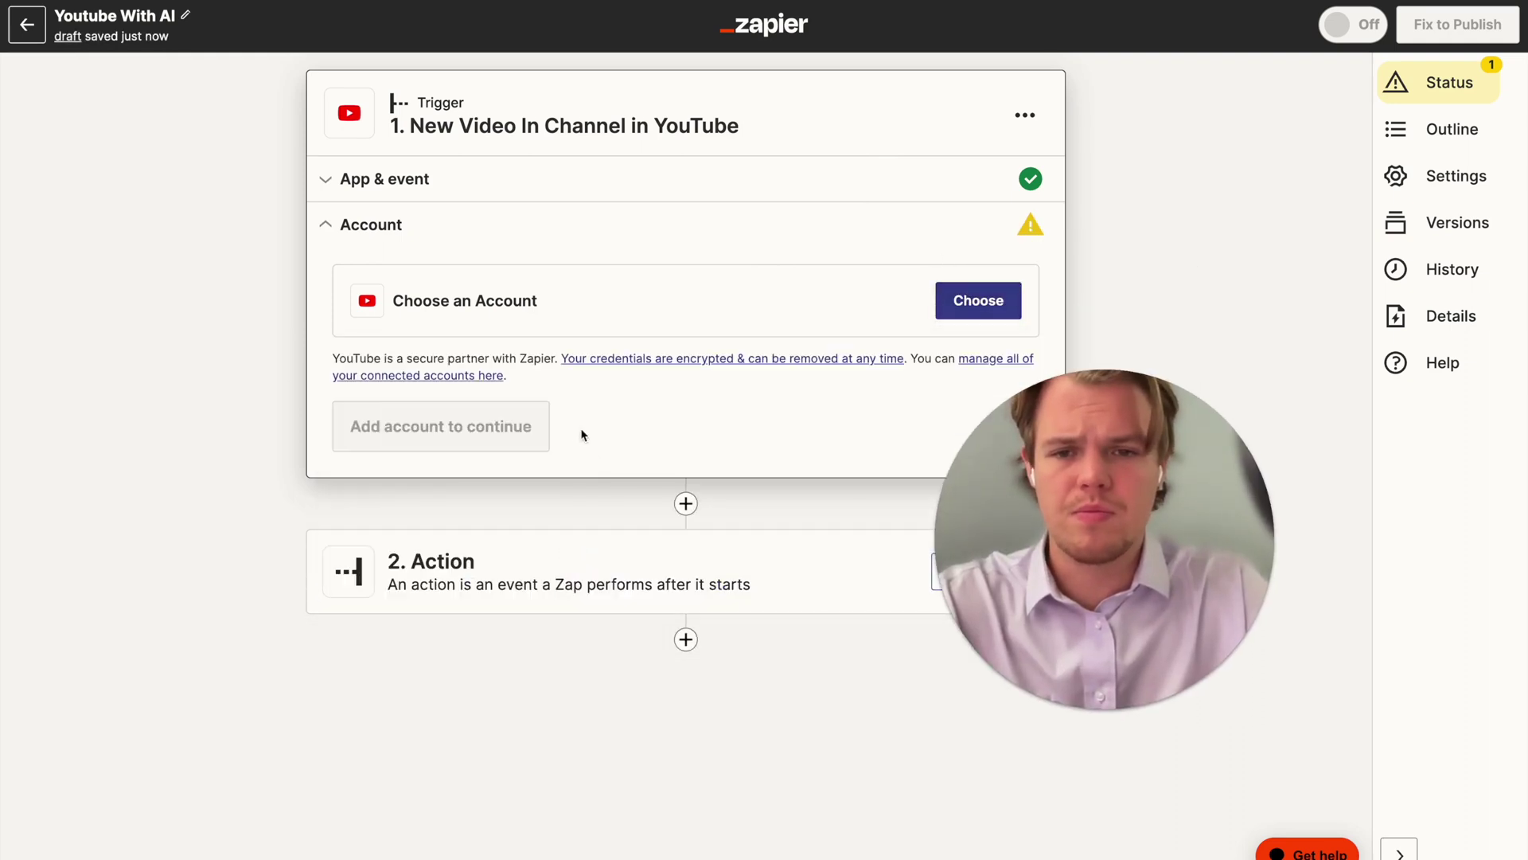
pyautogui.click(422, 434)
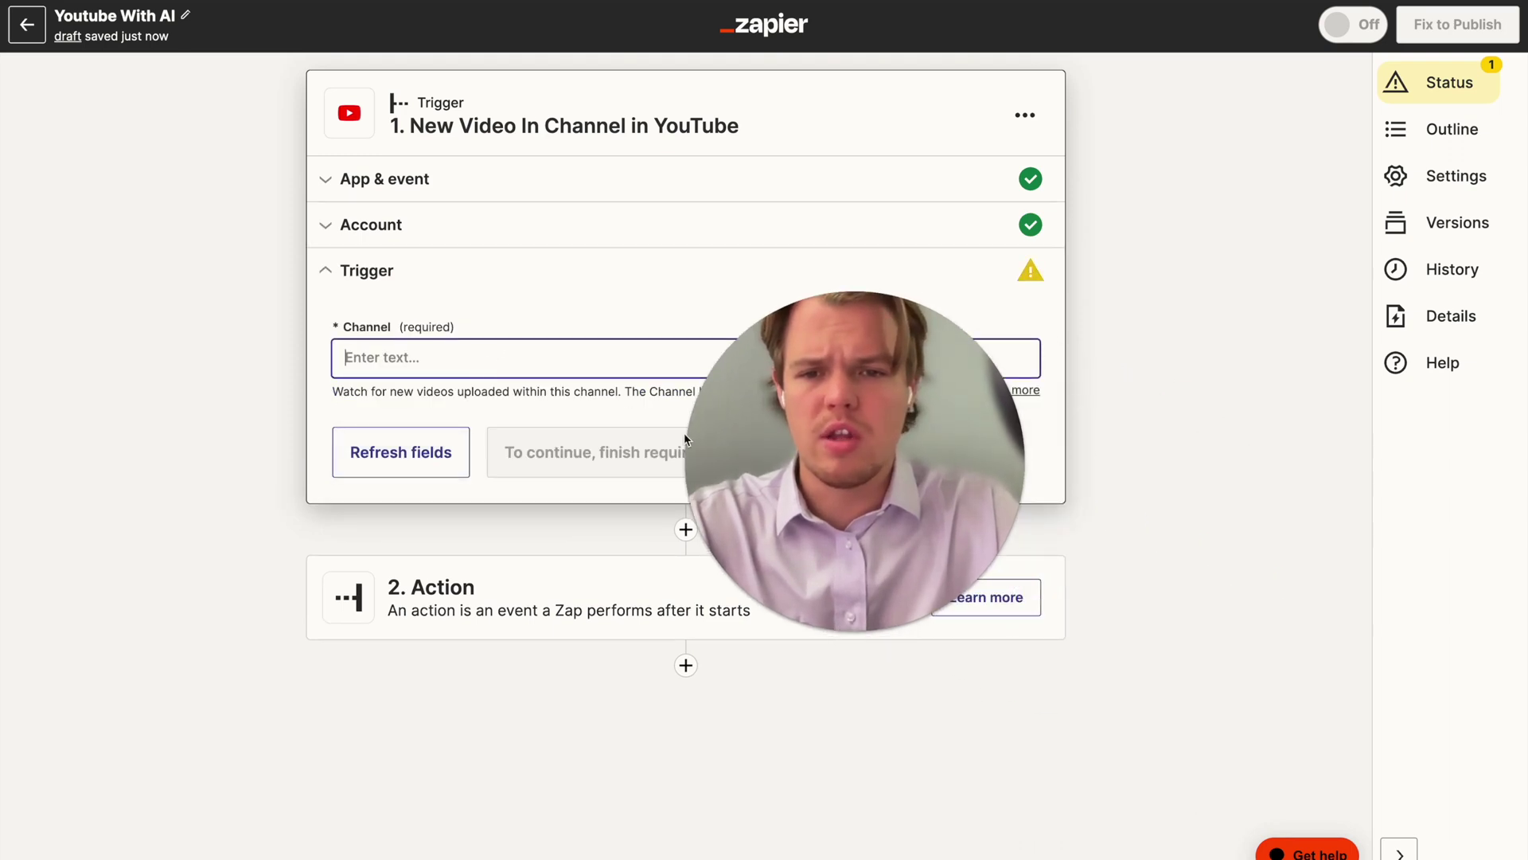
# Enter the YouTube channel ID to watch for new videos, then continue and test the trigger
pyautogui.click(812, 586)
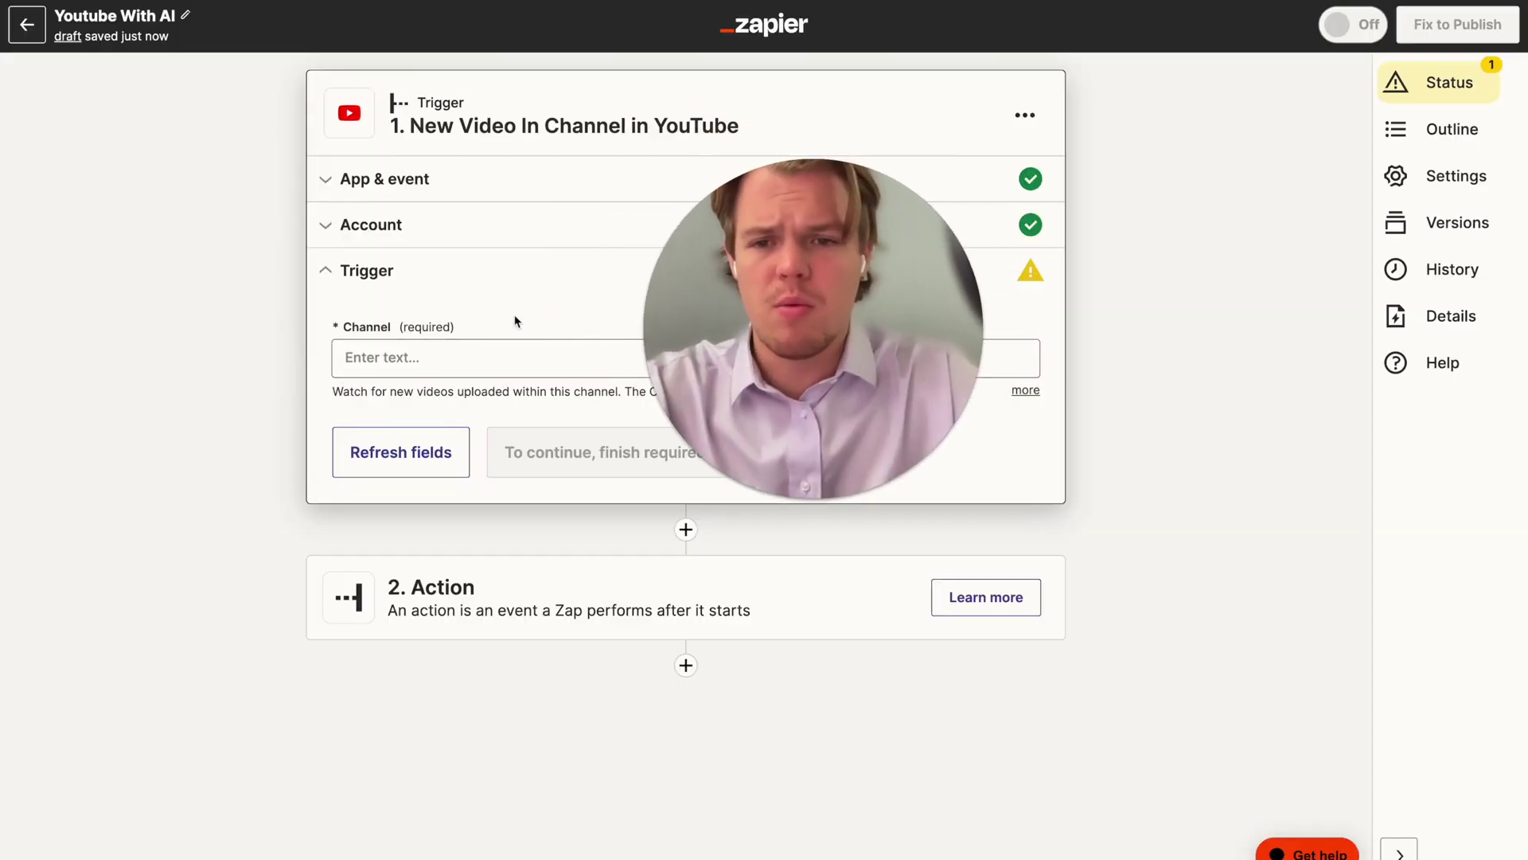
pyautogui.click(273, 403)
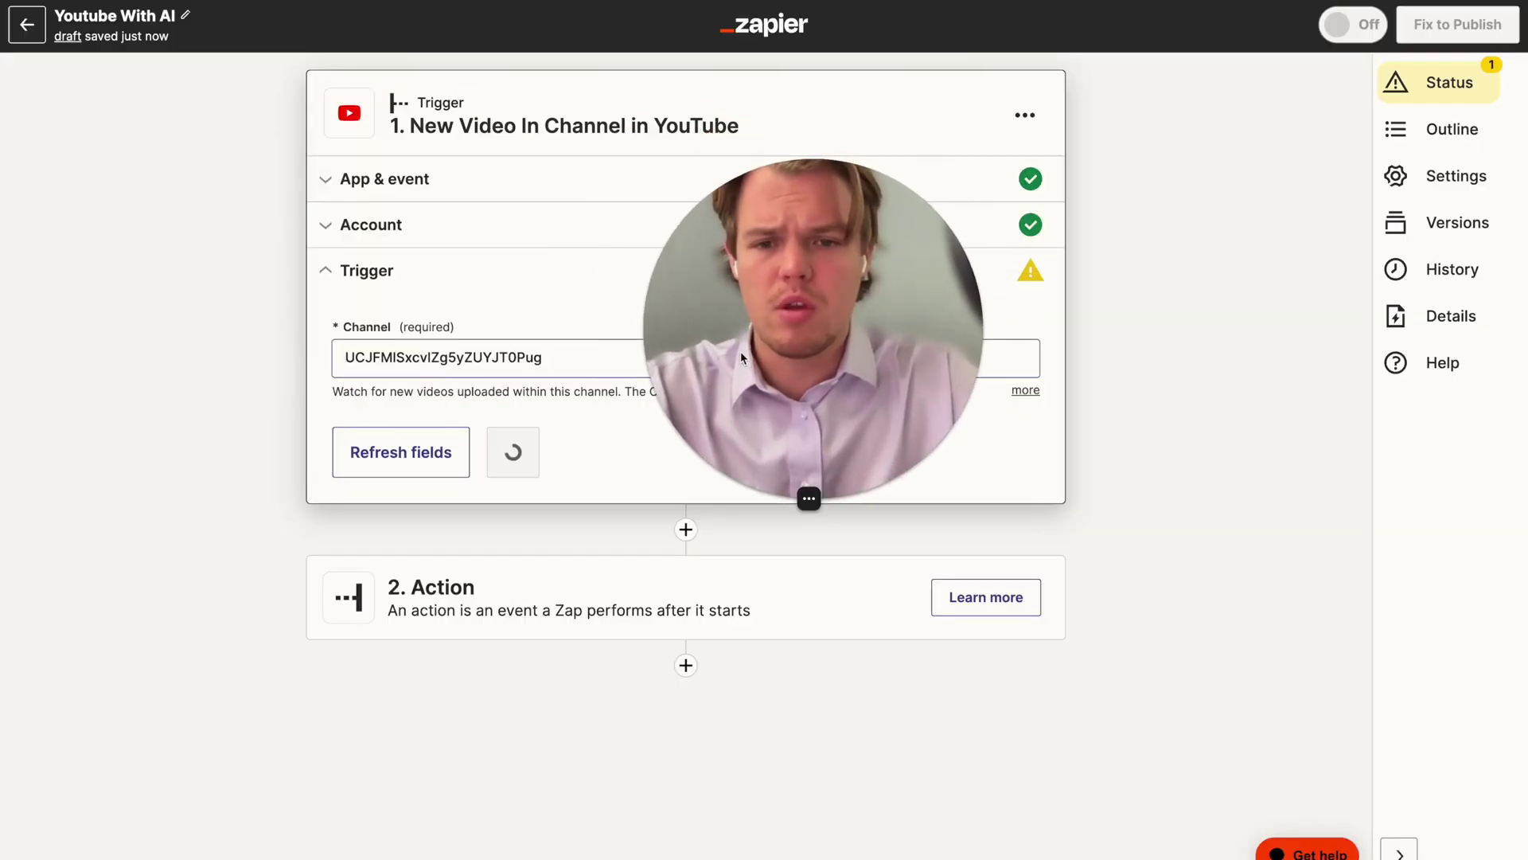
pyautogui.click(556, 455)
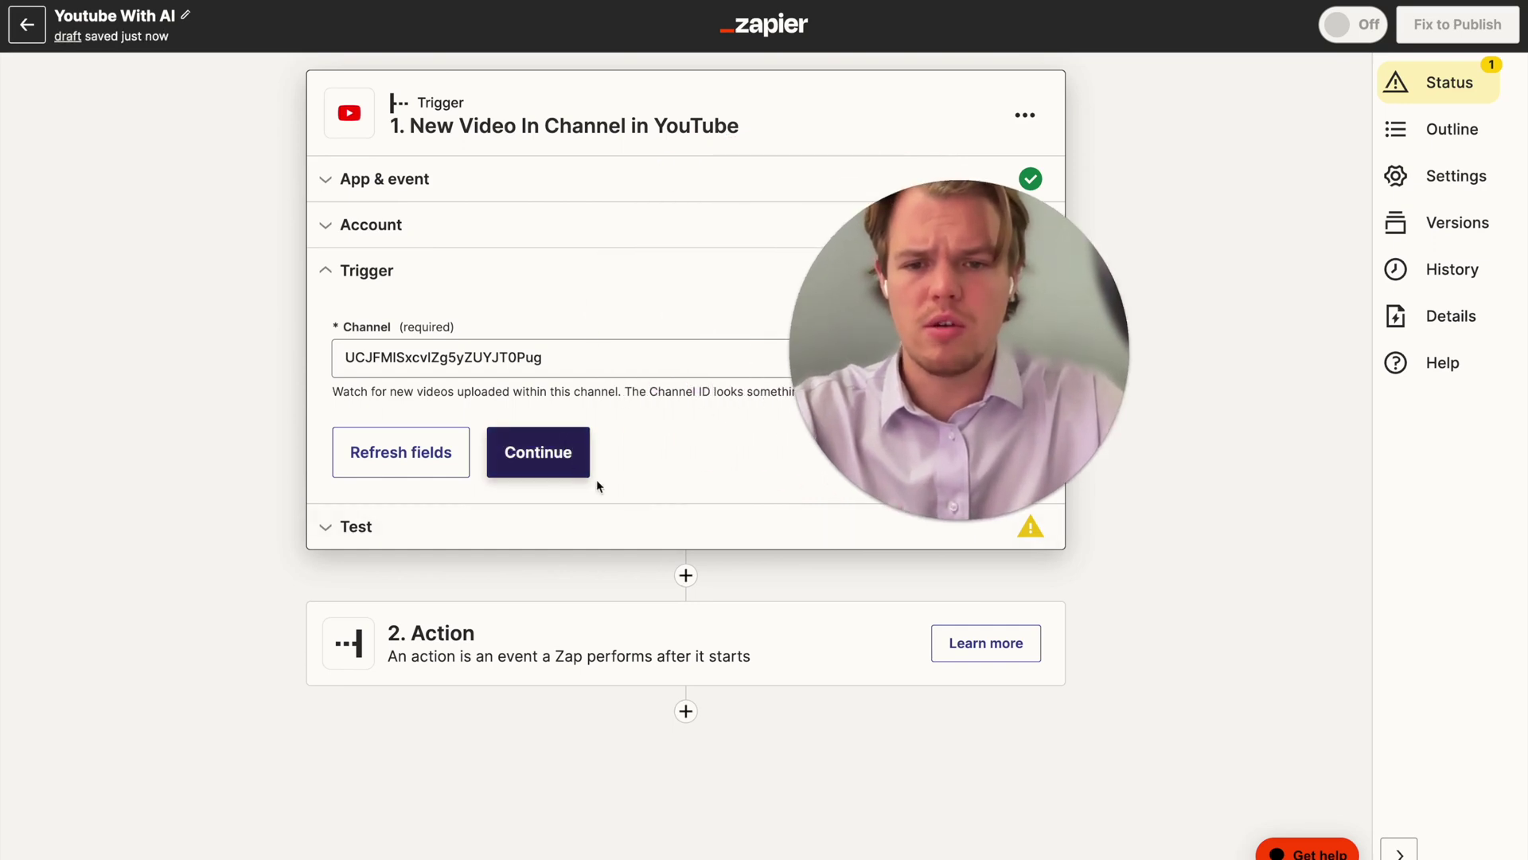
pyautogui.click(556, 460)
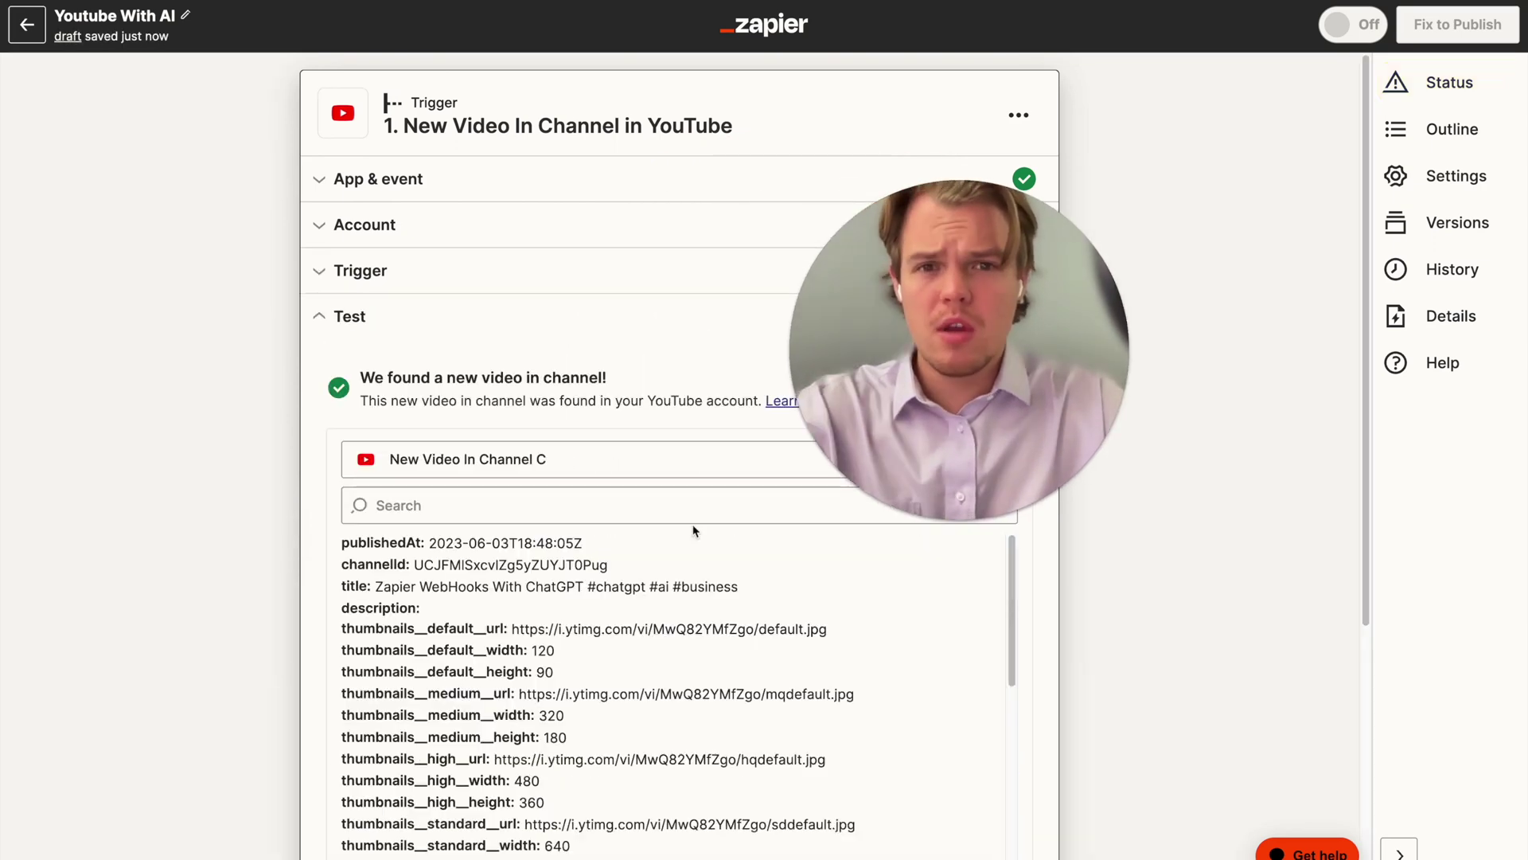
# Review the sample video's test data fields and continue to the action step
pyautogui.scroll(-1, 677, 405)
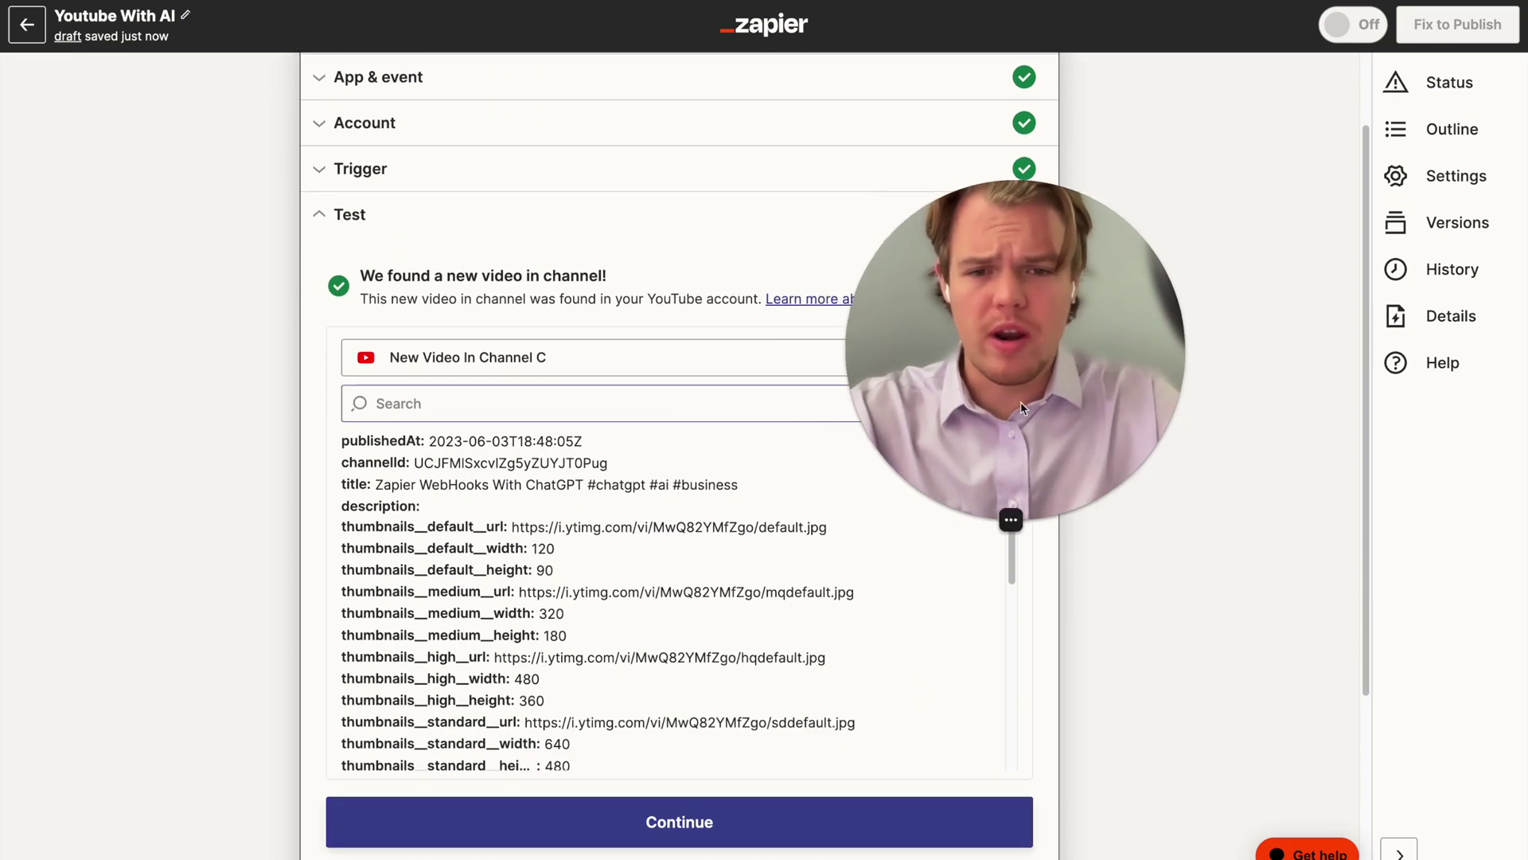
pyautogui.scroll(-1, 459, 383)
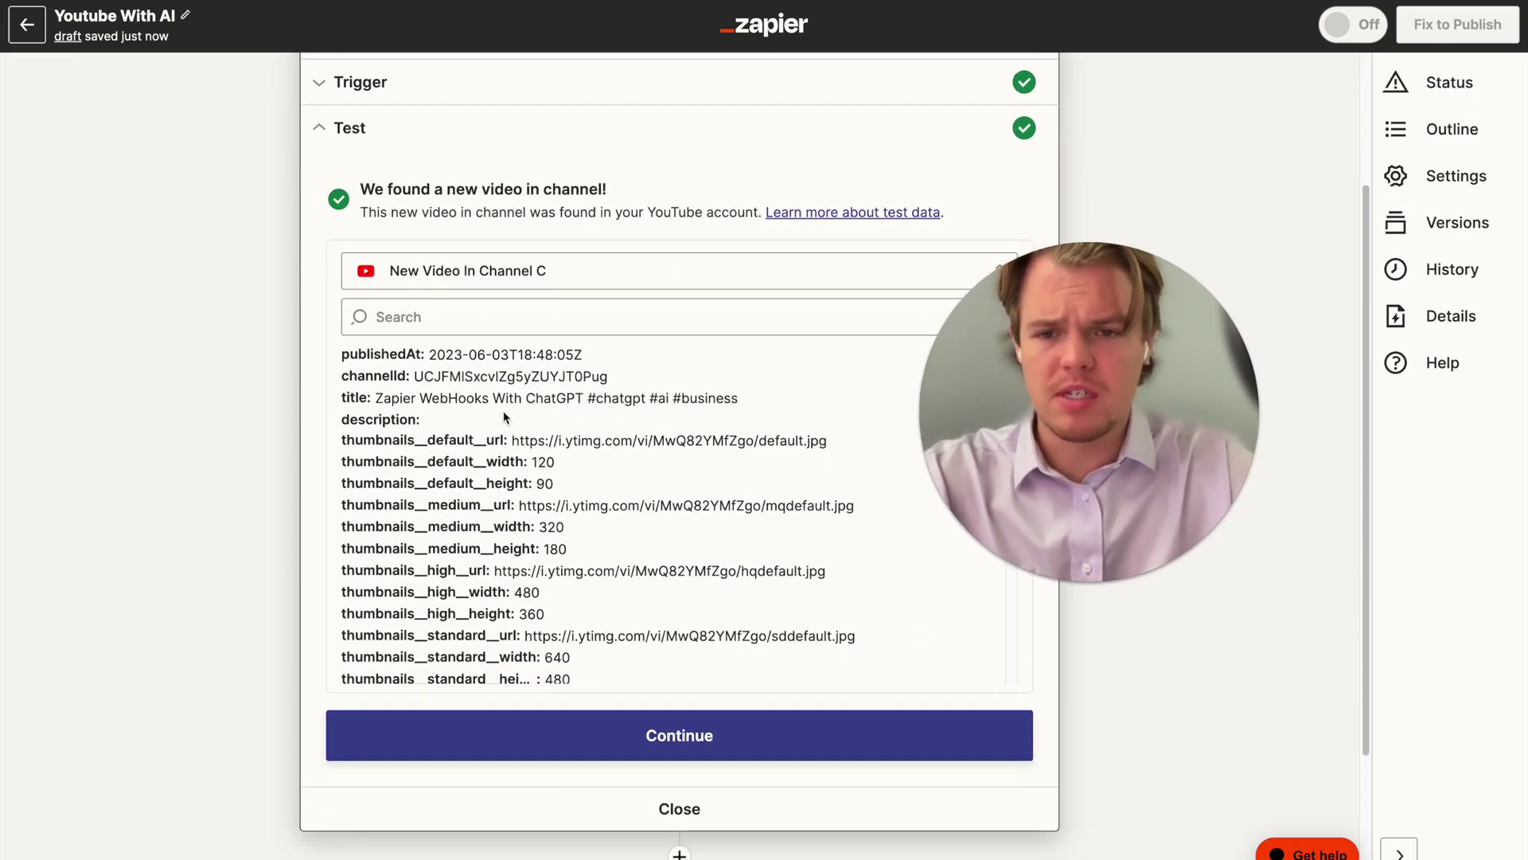
pyautogui.scroll(-5, 562, 450)
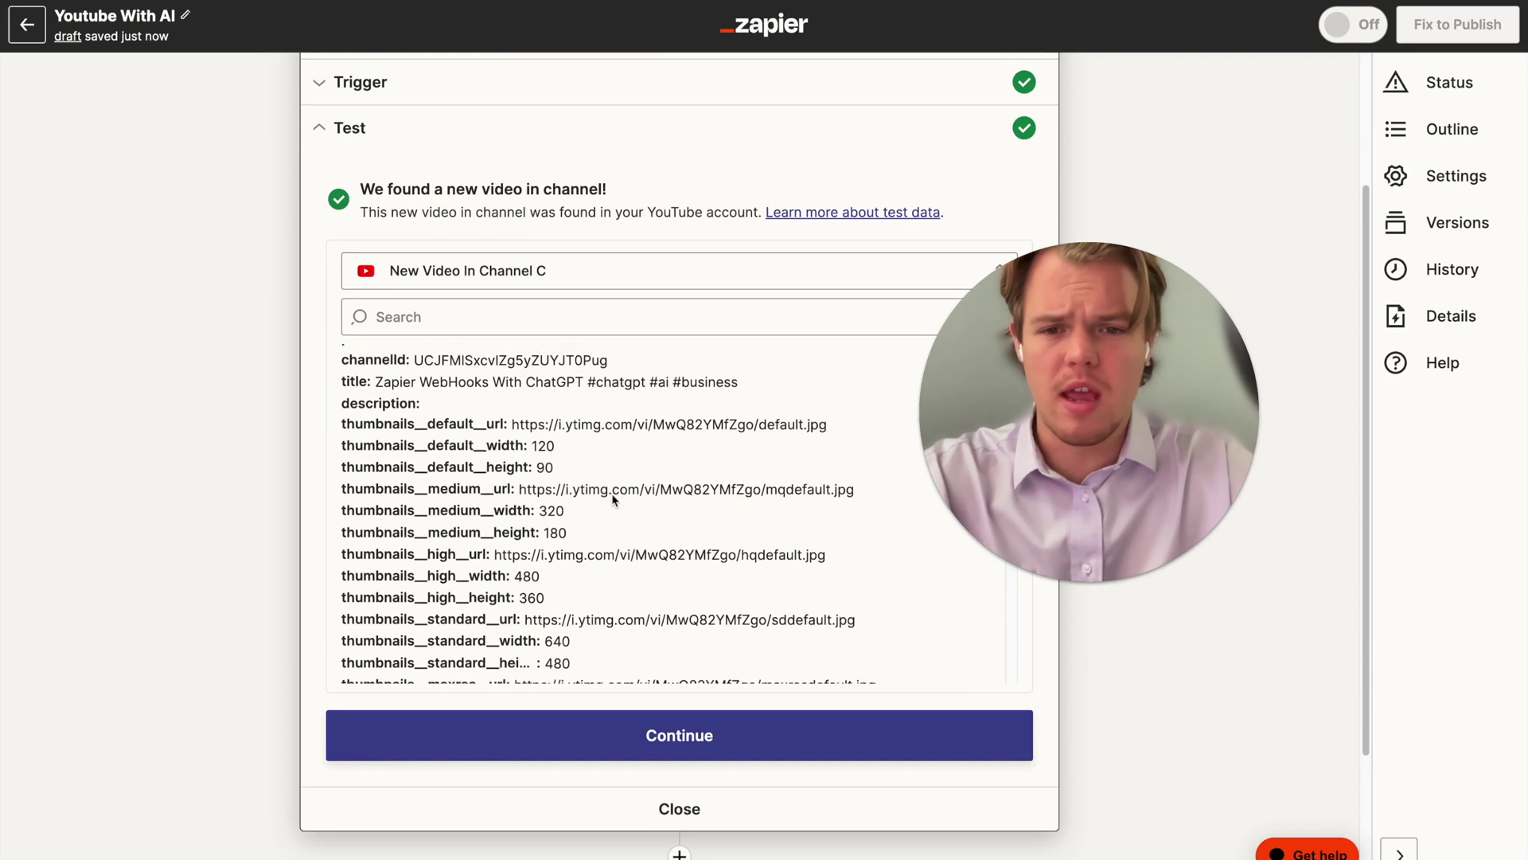
pyautogui.scroll(-2, 615, 501)
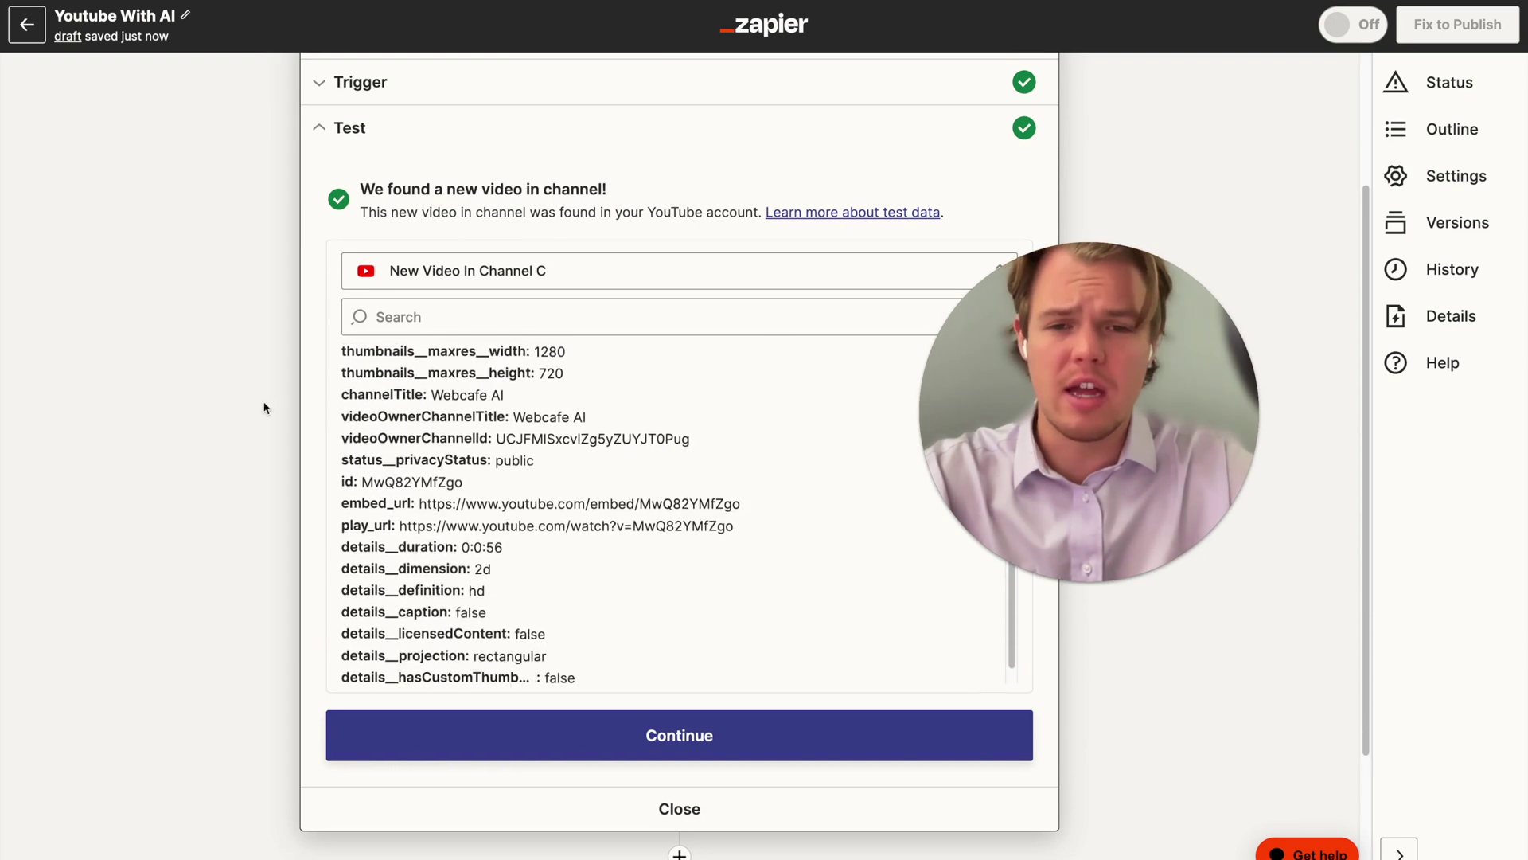
pyautogui.scroll(-2, 266, 410)
pyautogui.click(646, 623)
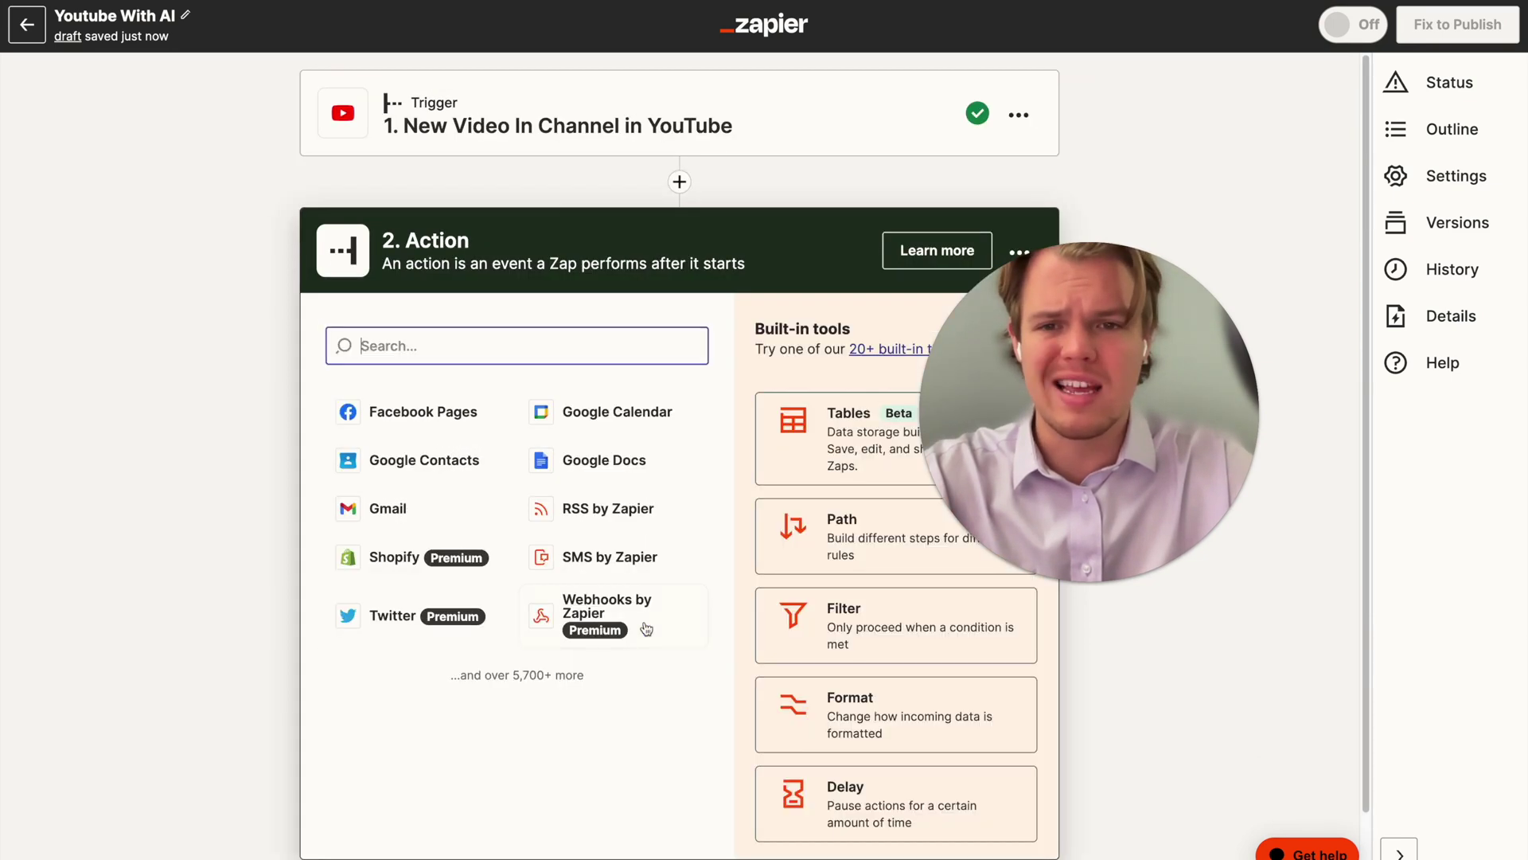
# Set ChatGPT as the action app with the Conversation event and continue with the connected ChatGPT account
pyautogui.write('chat')
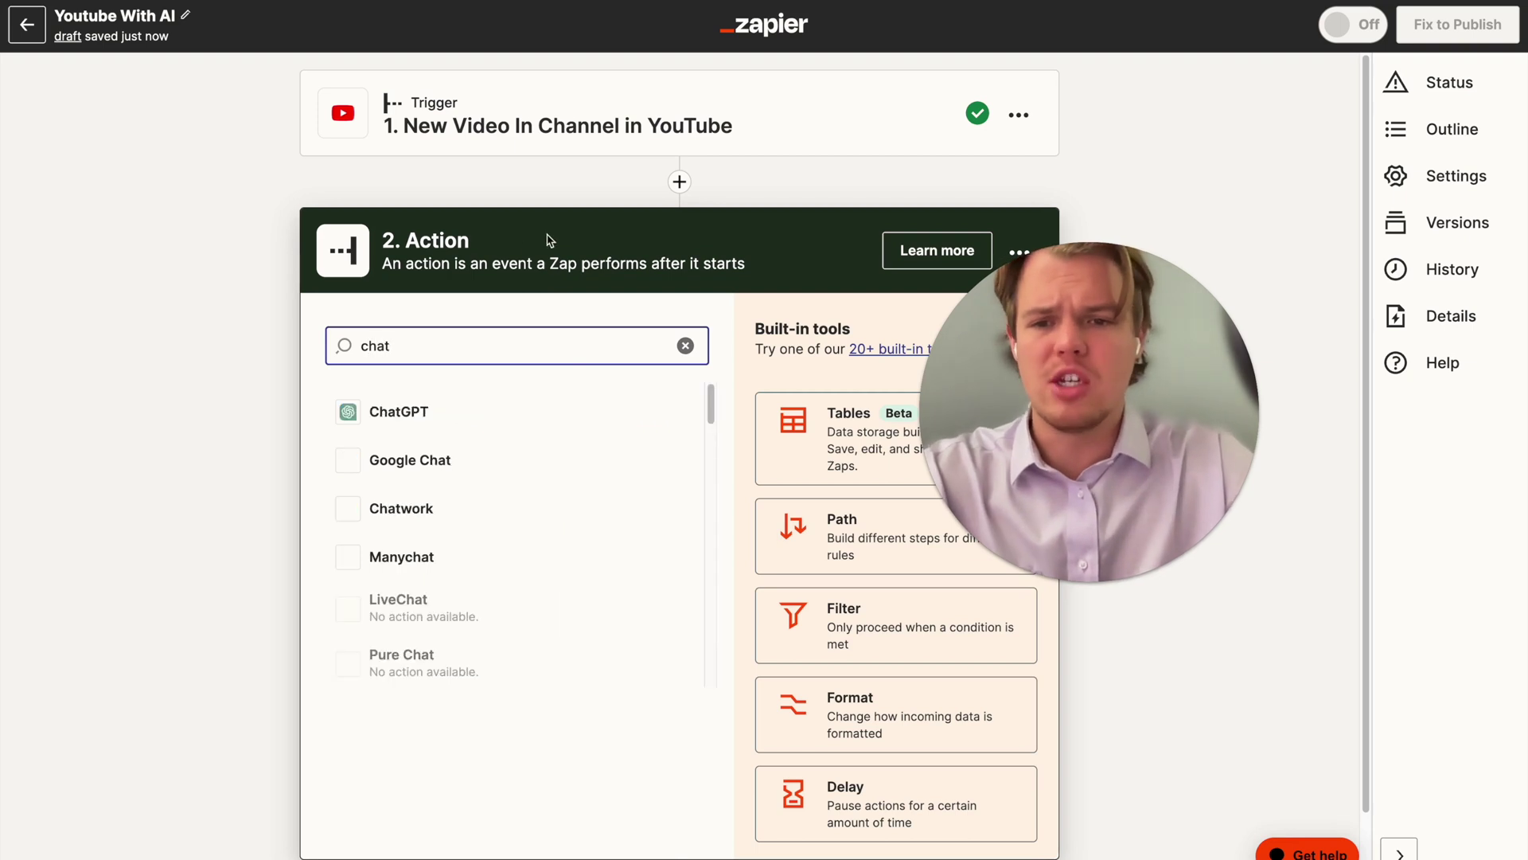
pyautogui.click(387, 404)
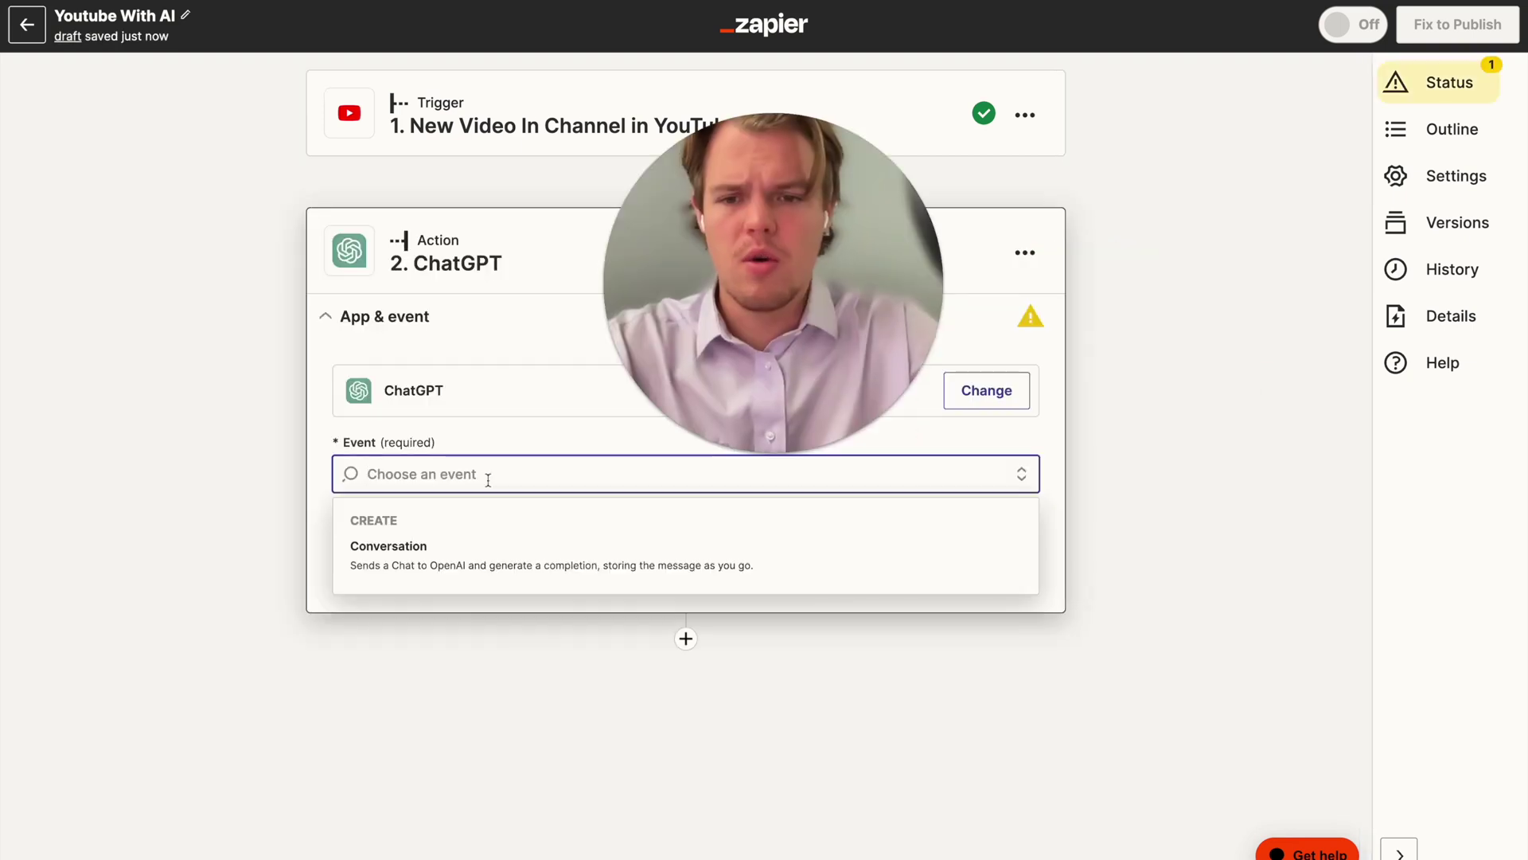
pyautogui.click(465, 550)
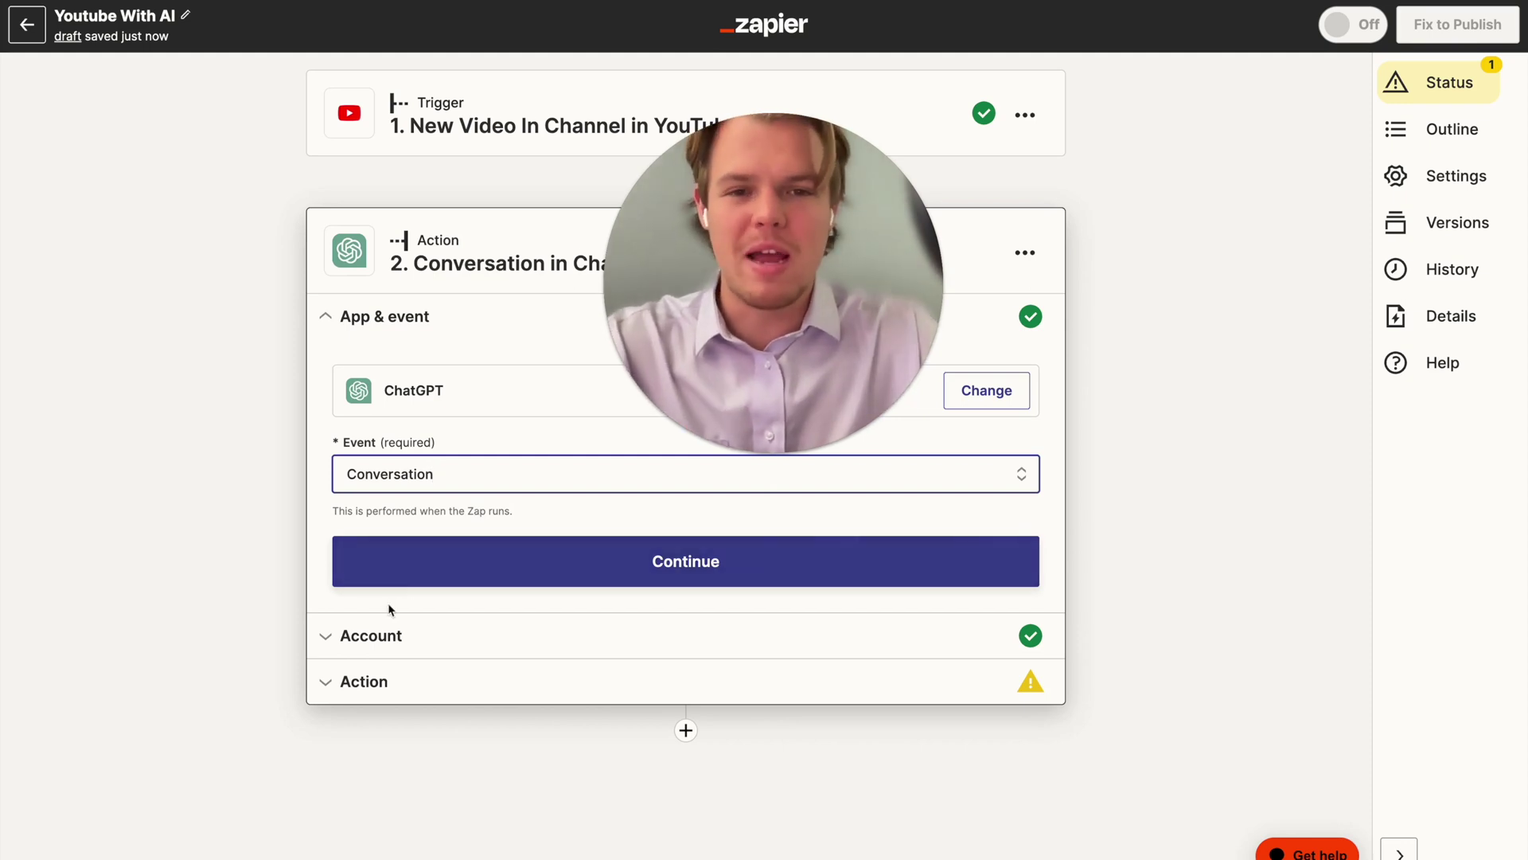
pyautogui.click(536, 557)
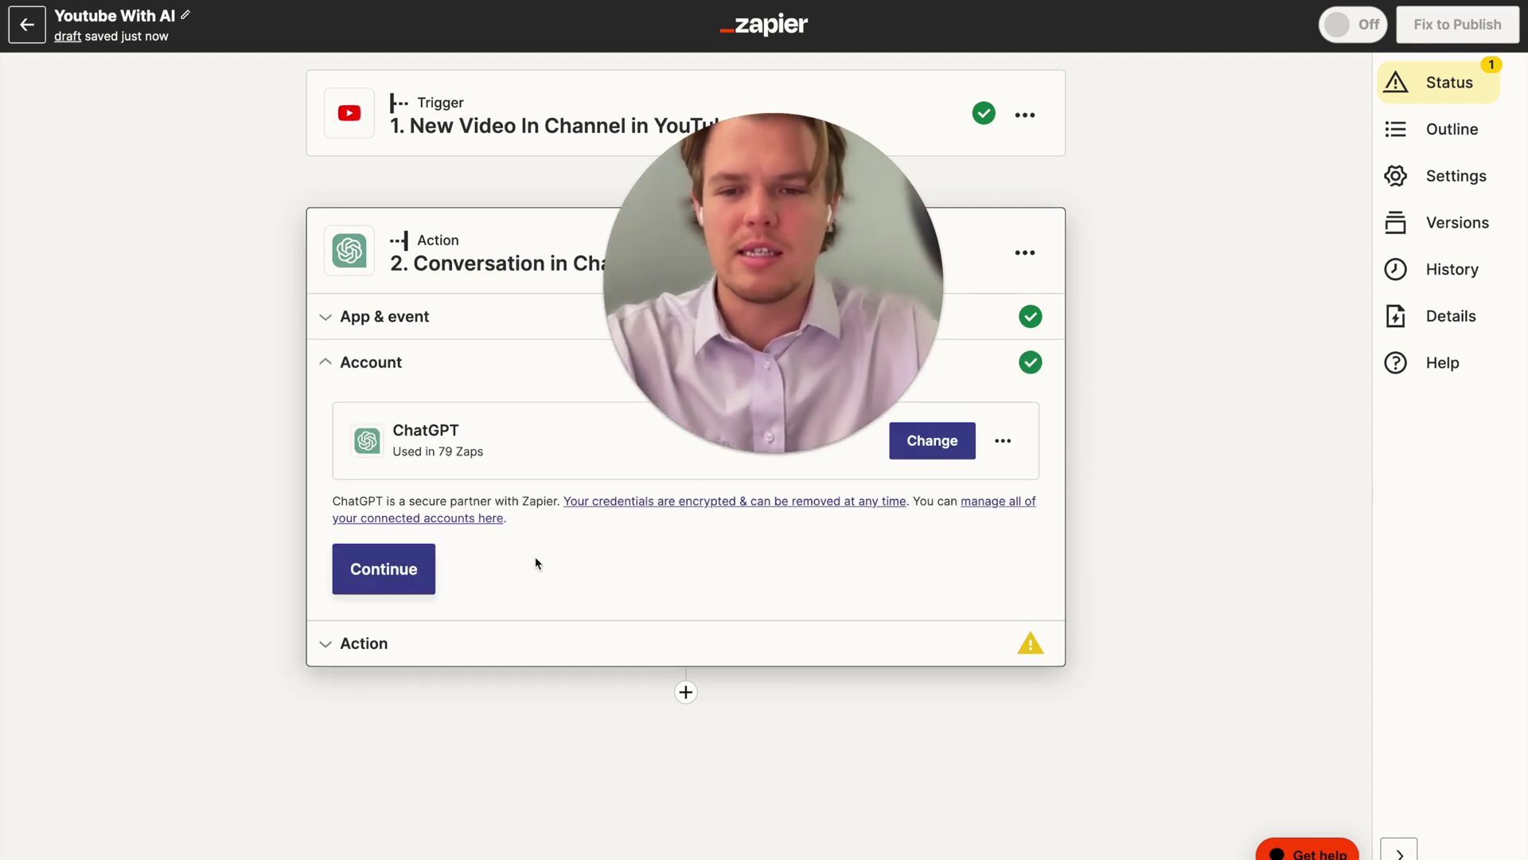
pyautogui.click(407, 589)
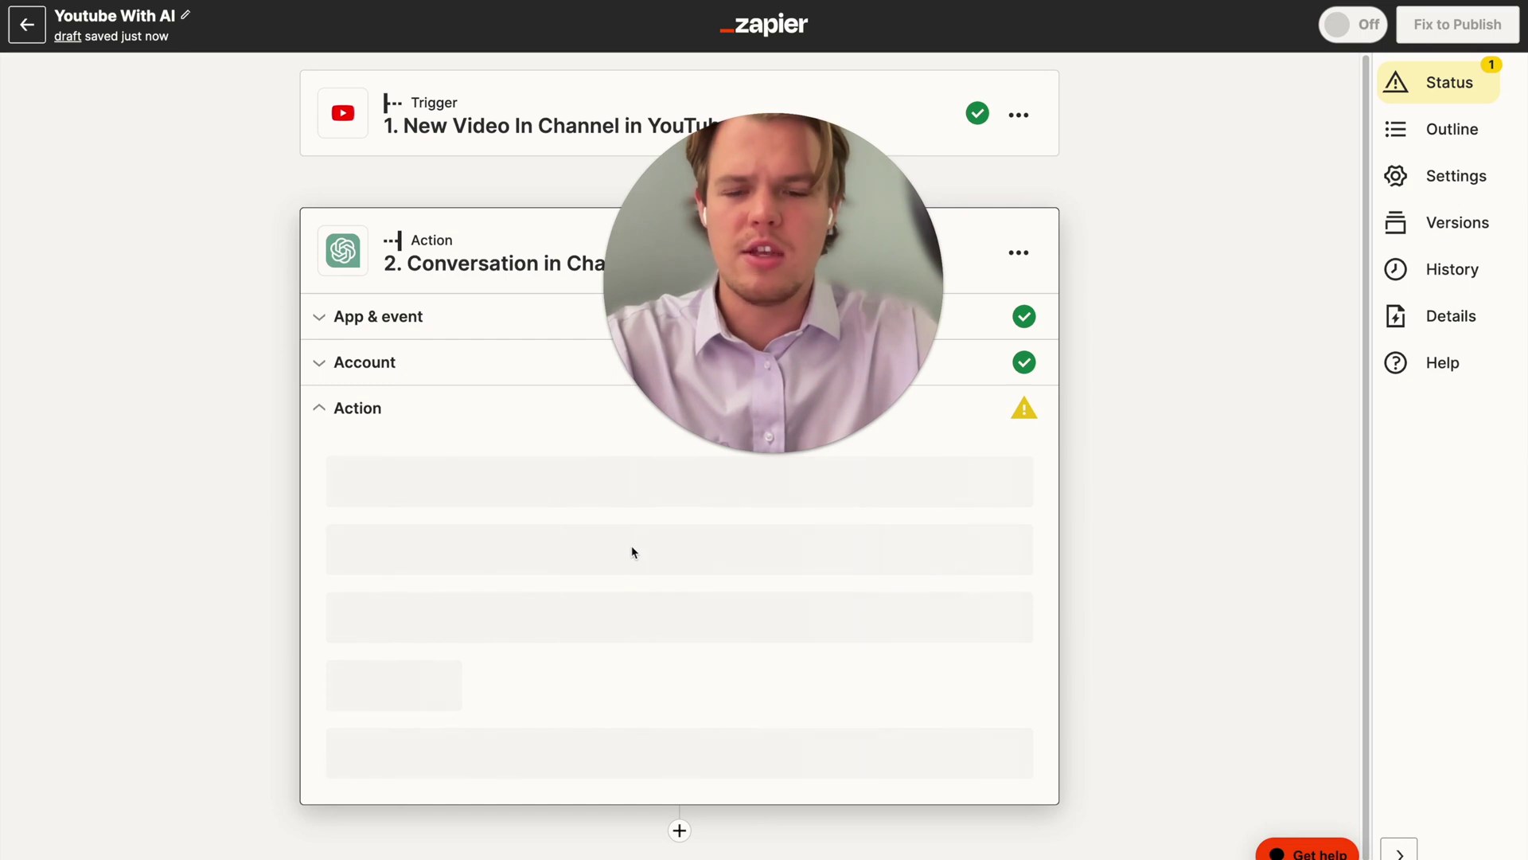
# Start the ChatGPT action's User Message with "Based on this youtube video title:"
pyautogui.scroll(-4, 633, 551)
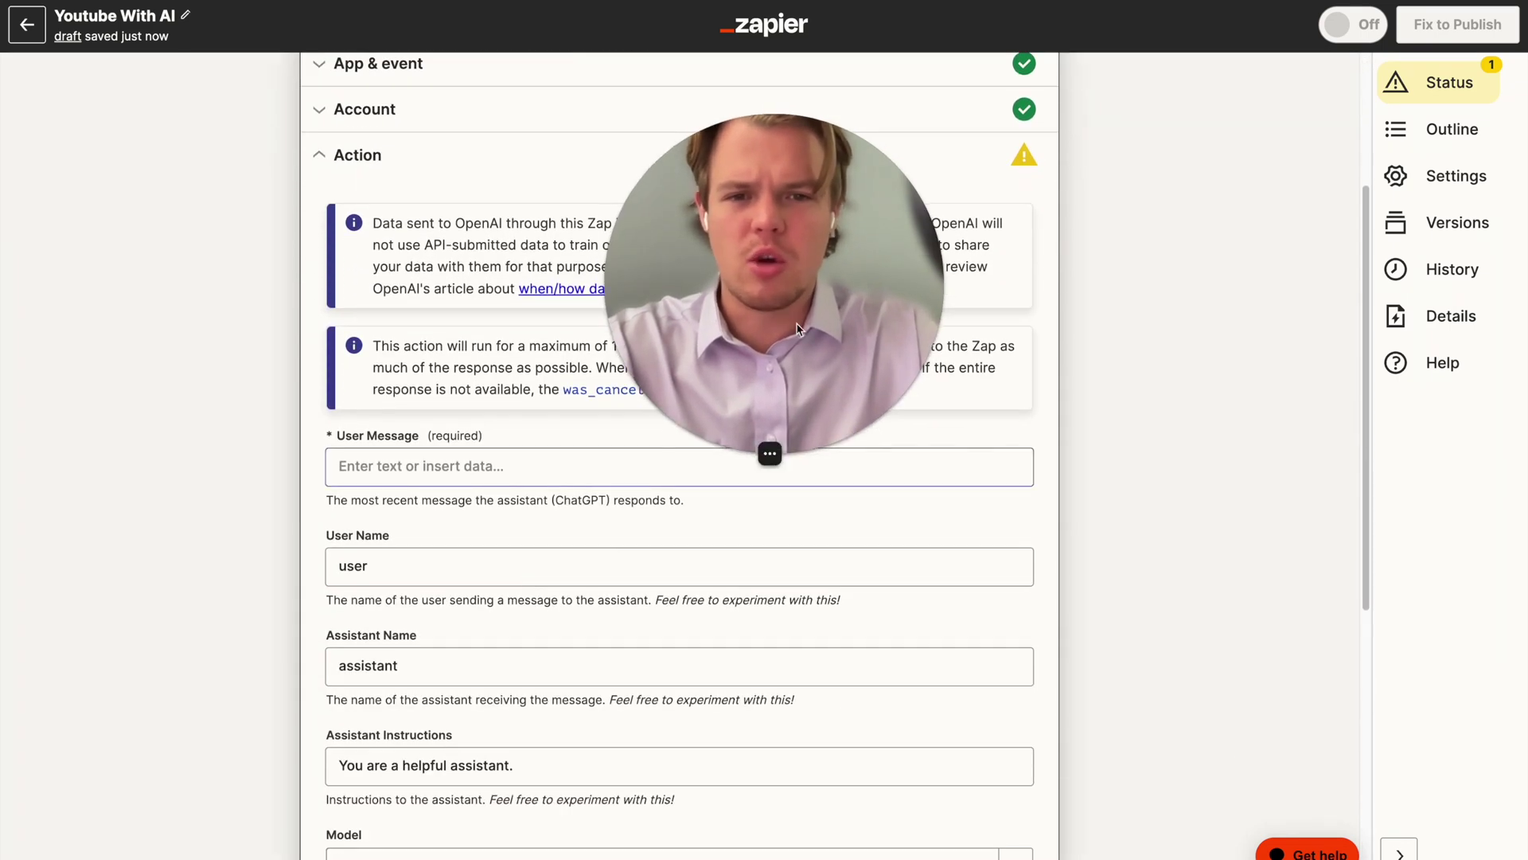
pyautogui.scroll(-2, 538, 386)
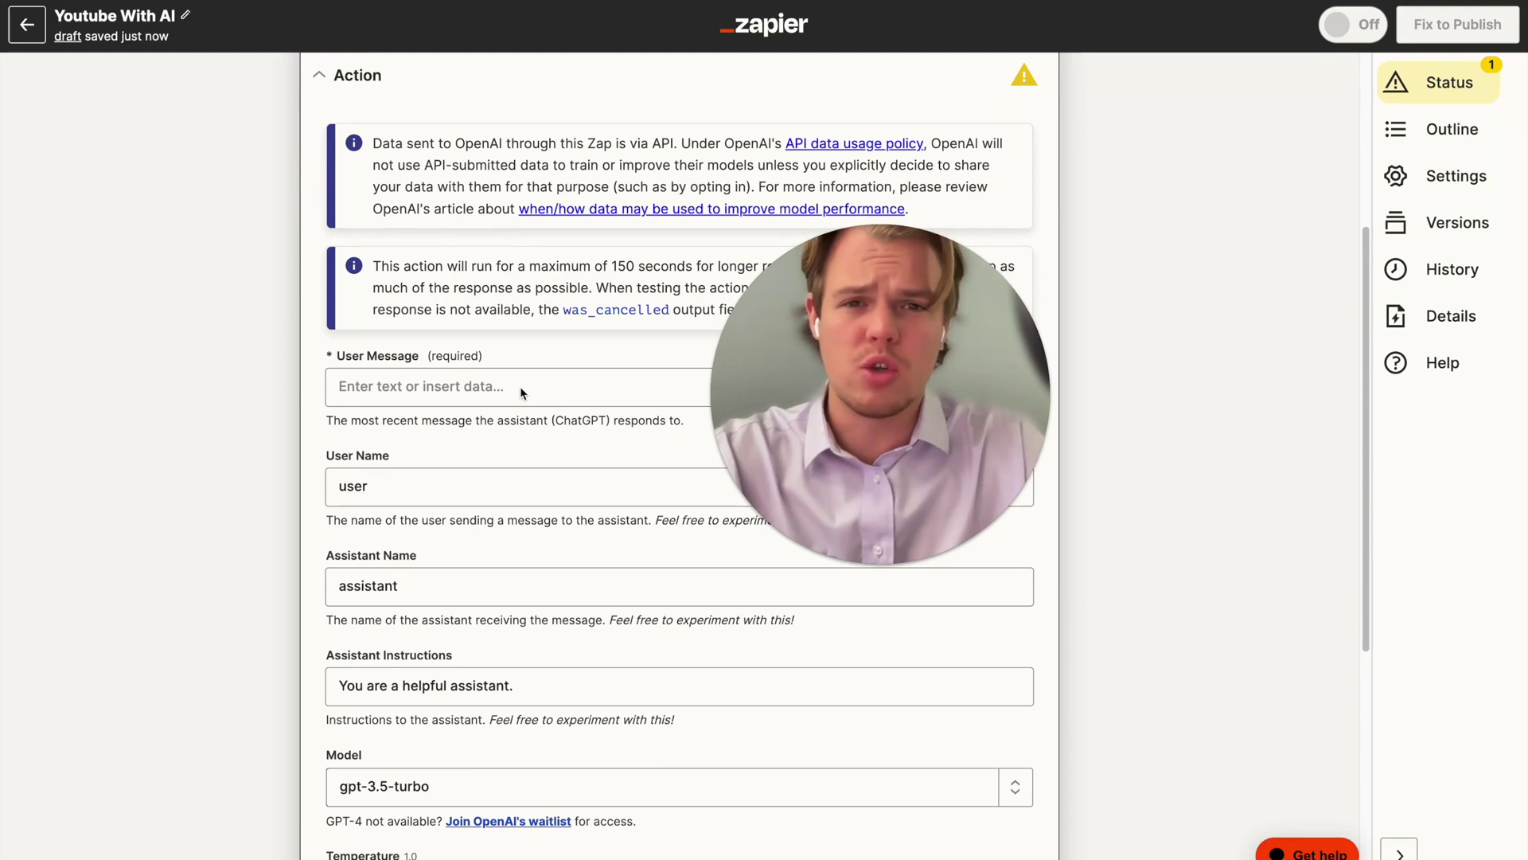
pyautogui.click(516, 390)
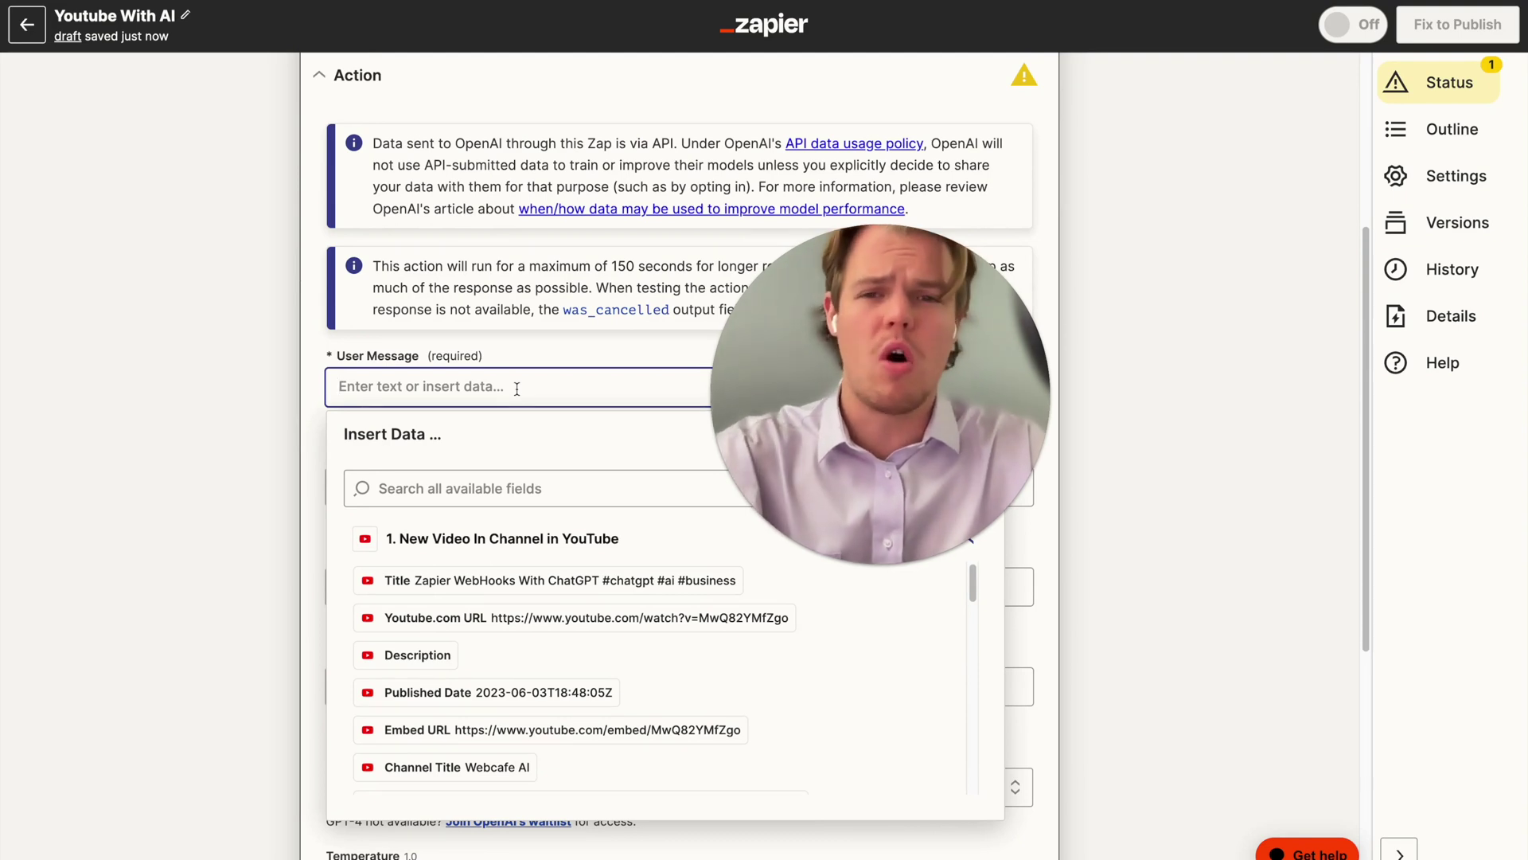
pyautogui.write('Based on this youtuv')
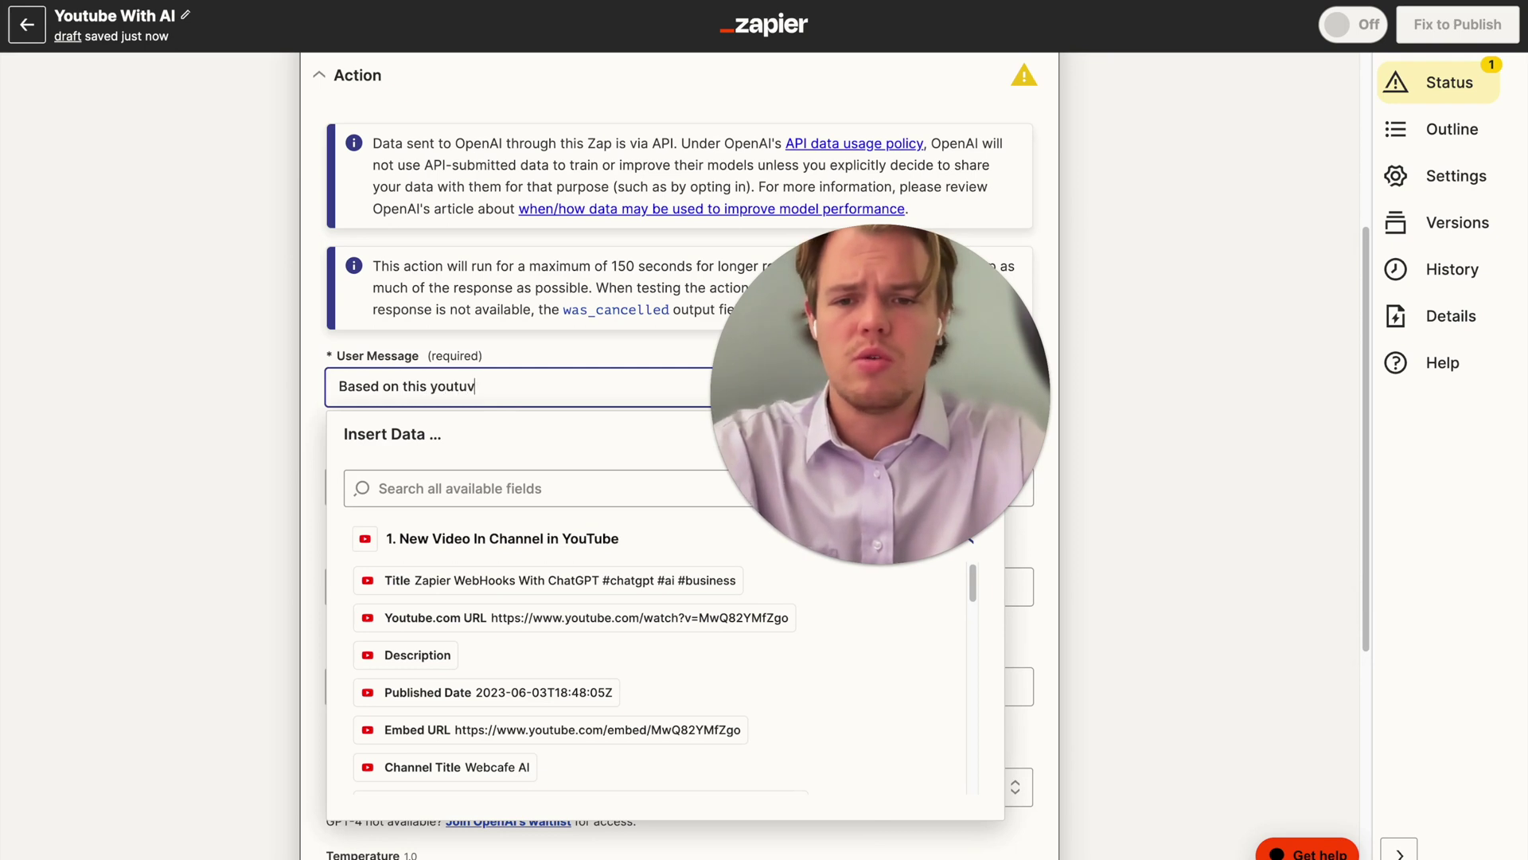
pyautogui.press('BackSpace')
pyautogui.write('be ci')
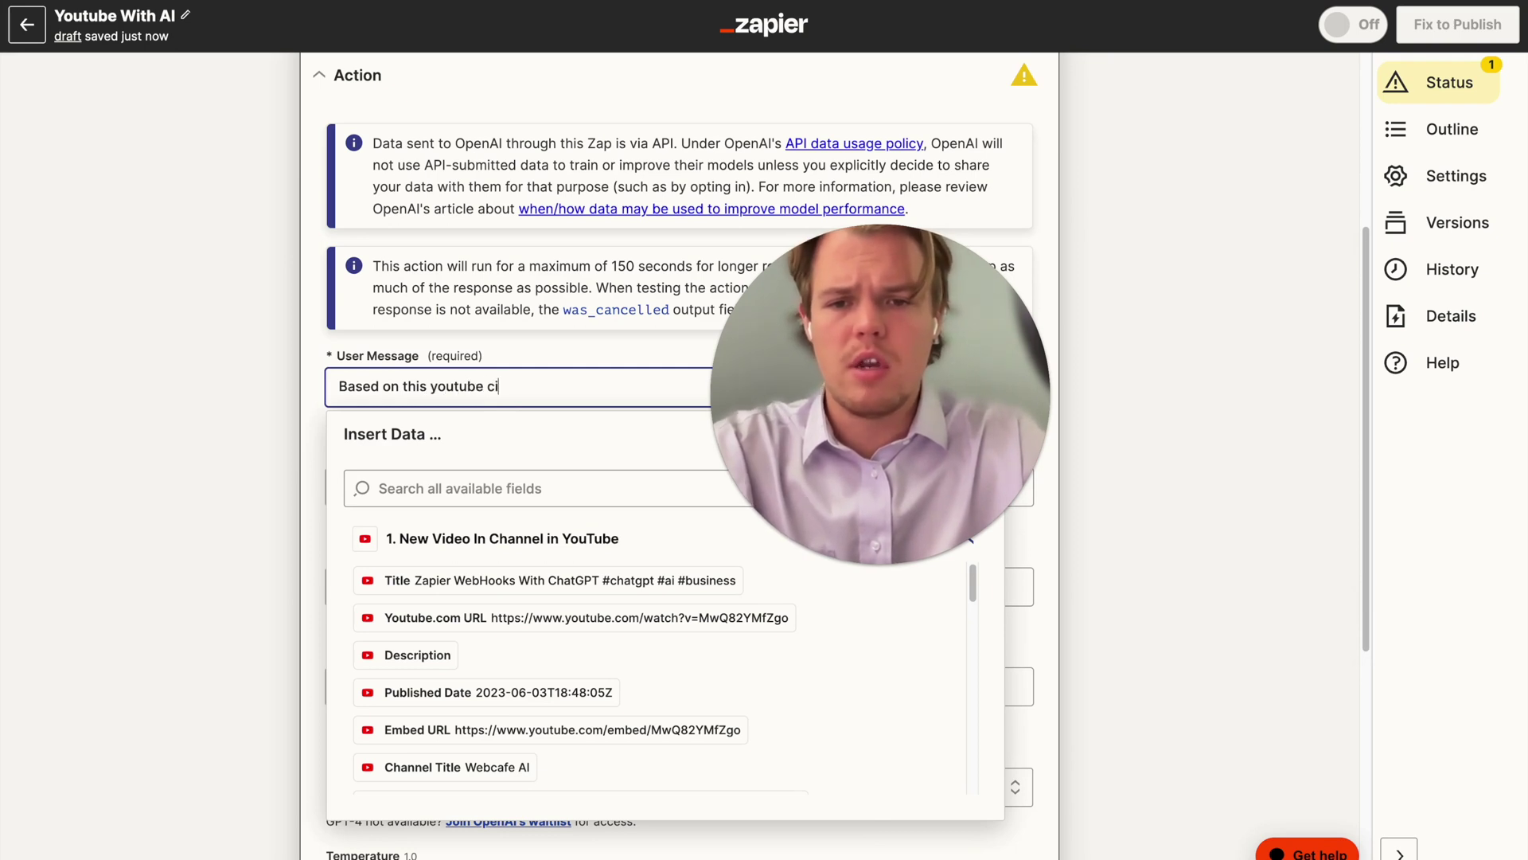
pyautogui.write('b')
pyautogui.press('BackSpace')
pyautogui.write('video title:')
pyautogui.moveTo(810, 410); pyautogui.dragTo(818, 259)
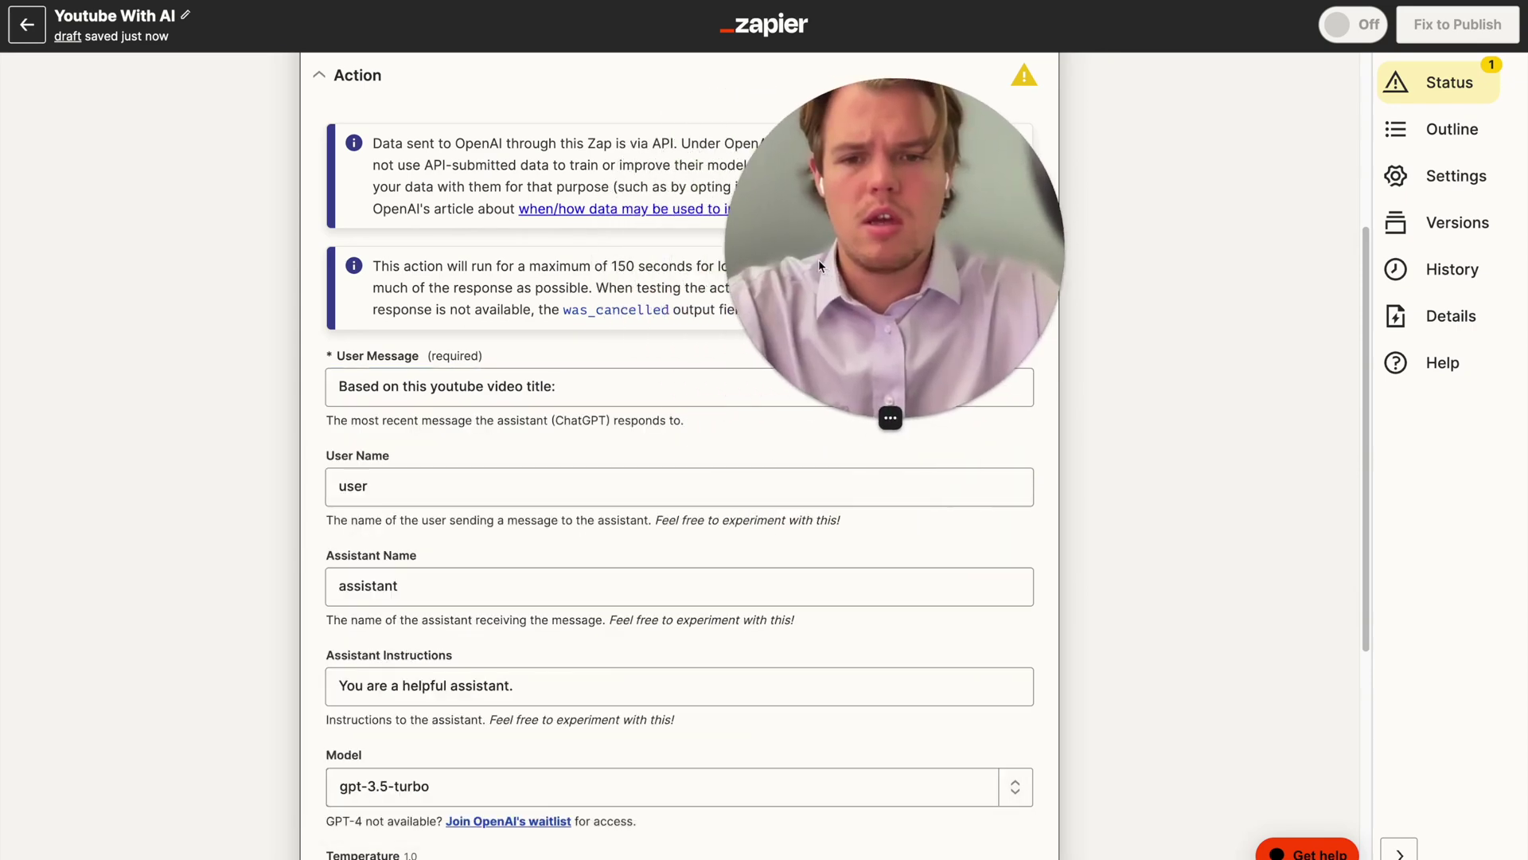
# Insert the trigger video's Title field in parentheses after the opening text of the User Message
pyautogui.click(619, 386)
pyautogui.write('(')
pyautogui.click(701, 580)
pyautogui.moveTo(916, 325); pyautogui.dragTo(1094, 341)
pyautogui.click(840, 393)
pyautogui.write(')')
# Add the line "Generate tweet that tells people to check it out." to the User Message
pyautogui.press('Return')
pyautogui.write('Gene')
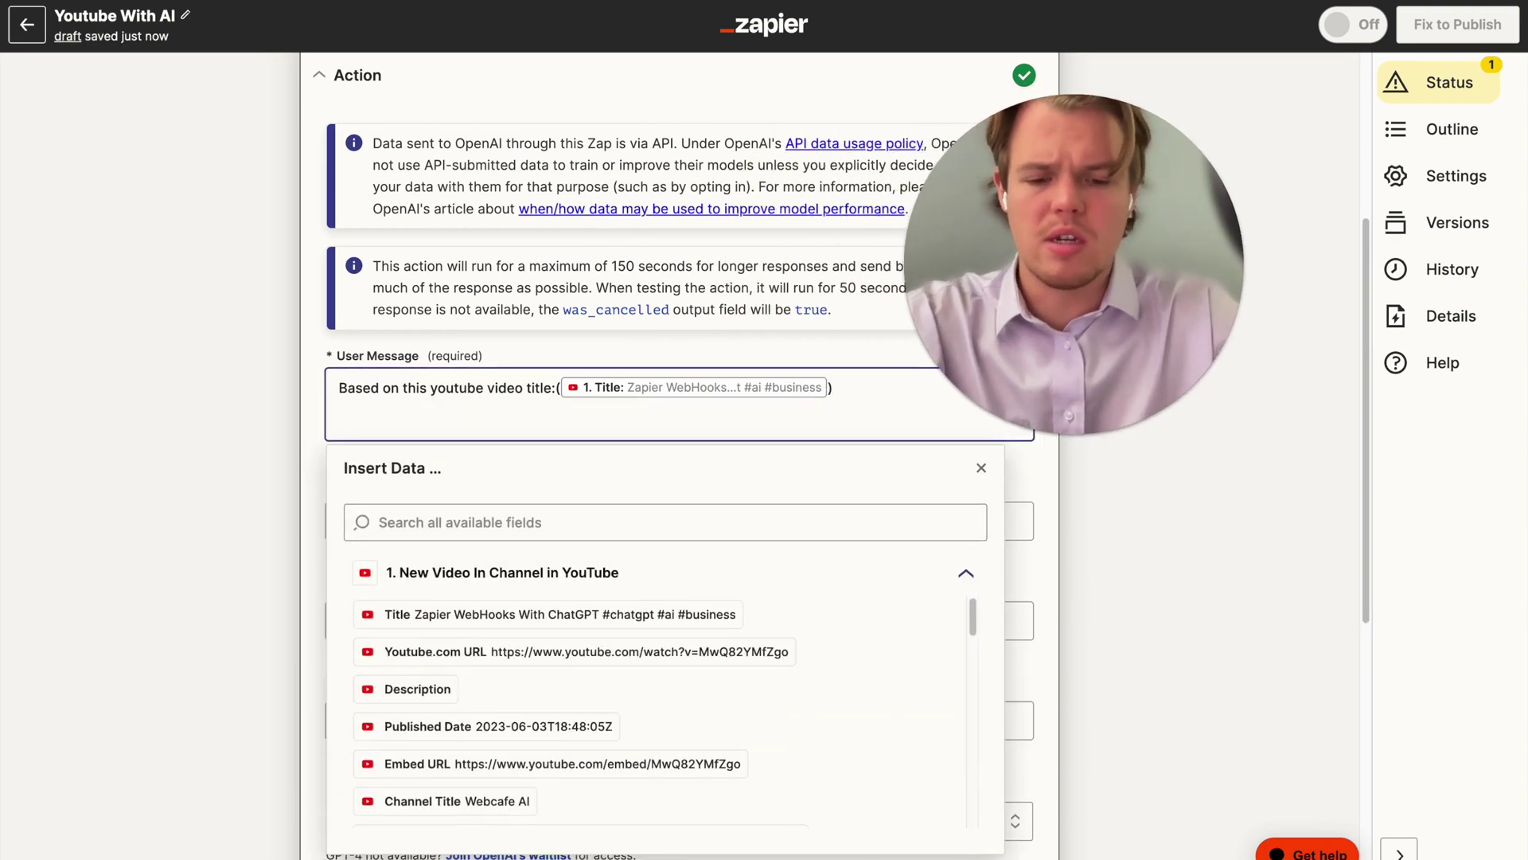
pyautogui.write('rate tweet that tells people to check it out.')
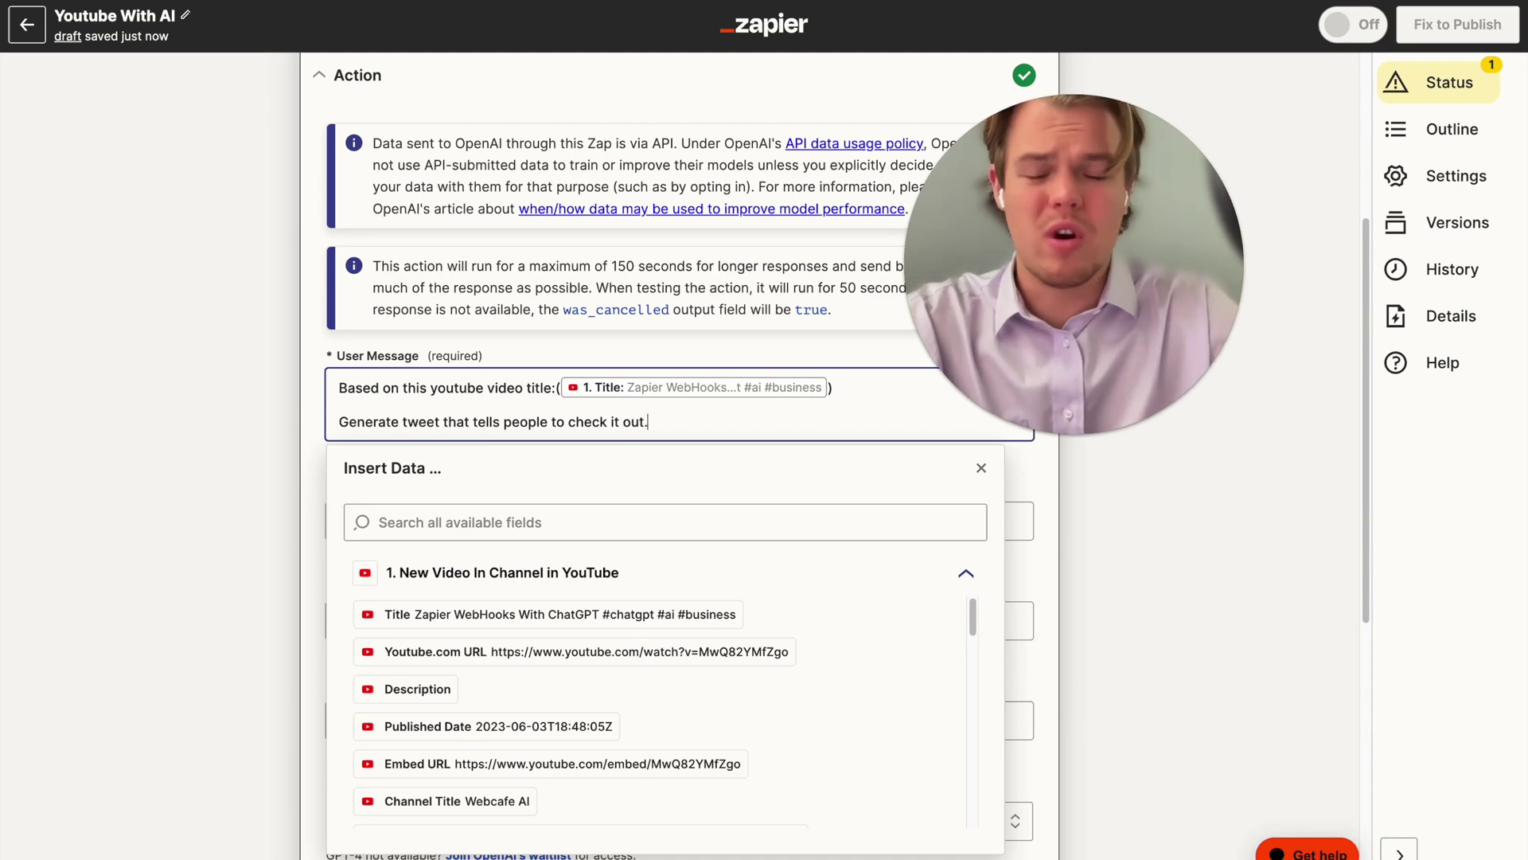
# Set the model of the ChatGPT conversation to gpt-4
pyautogui.scroll(-4, 695, 347)
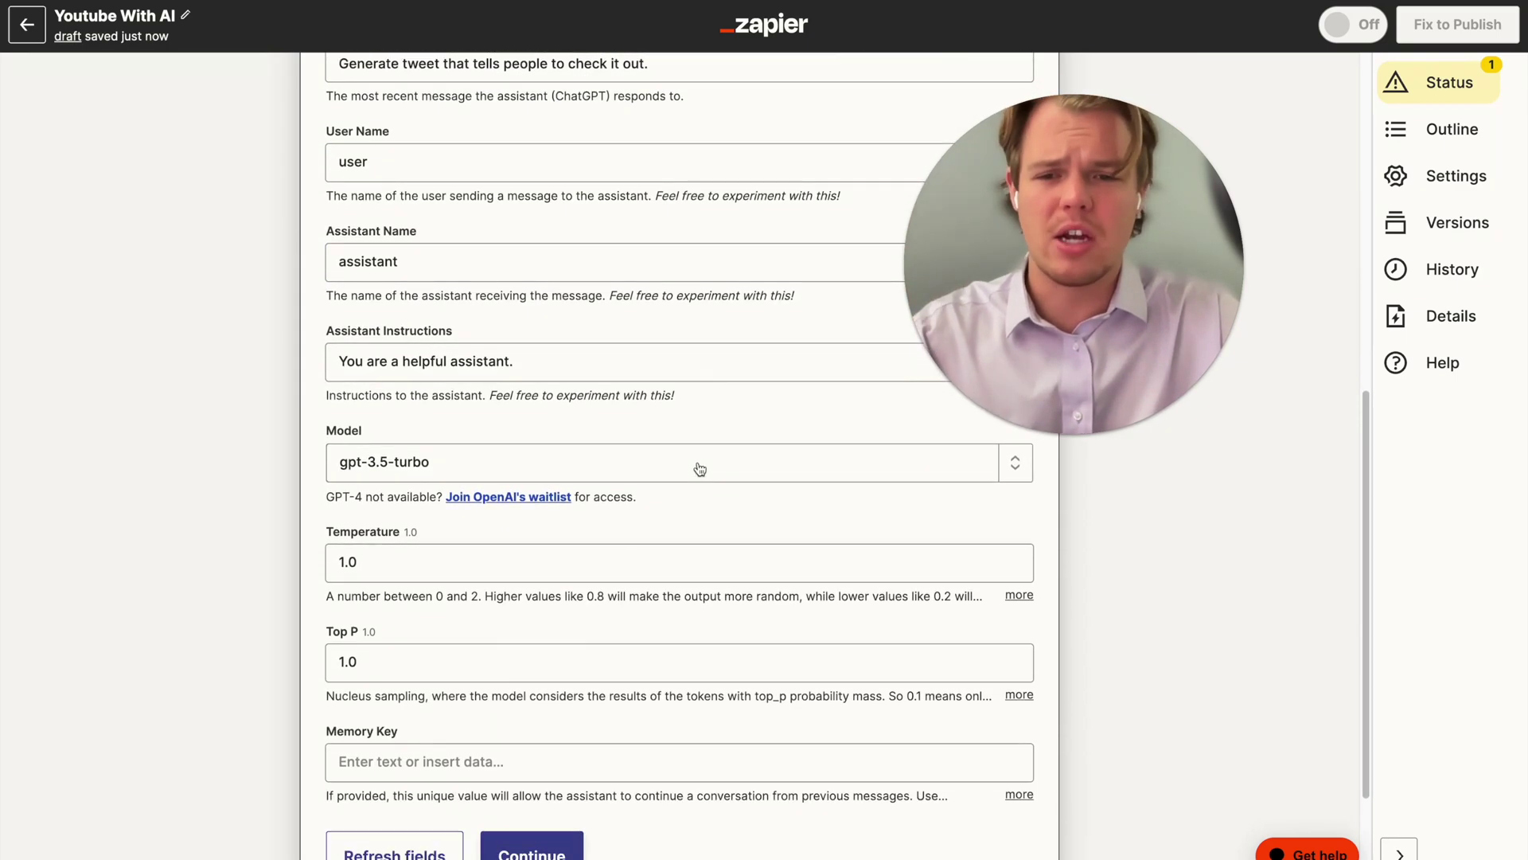
pyautogui.click(379, 525)
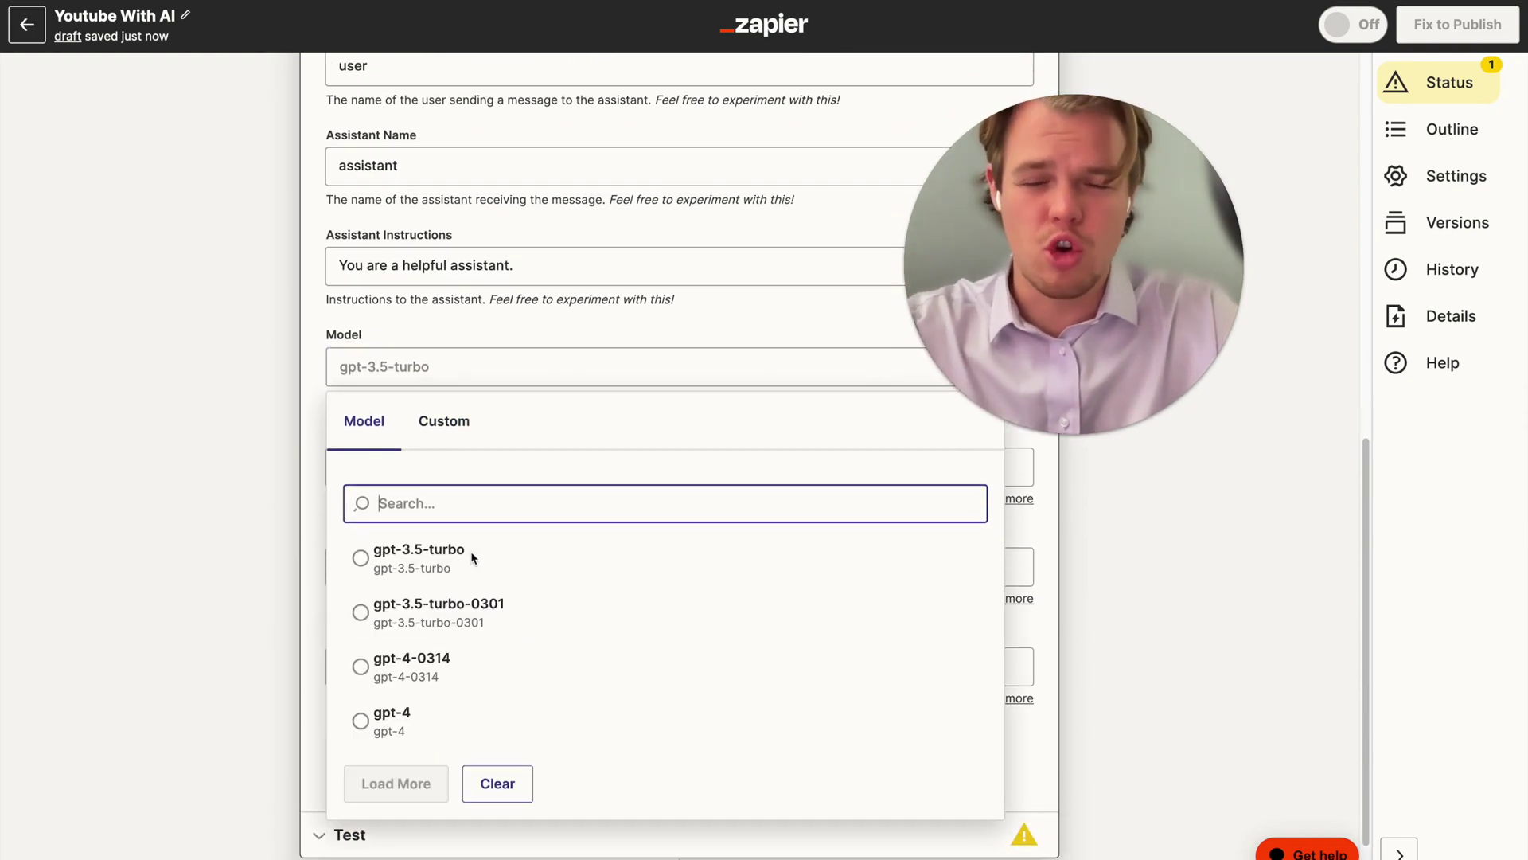
pyautogui.click(434, 720)
pyautogui.moveTo(1035, 279); pyautogui.dragTo(700, 470)
# Set the Memory Key to "autotw" and continue to the action's test
pyautogui.scroll(-1, 458, 597)
pyautogui.click(458, 598)
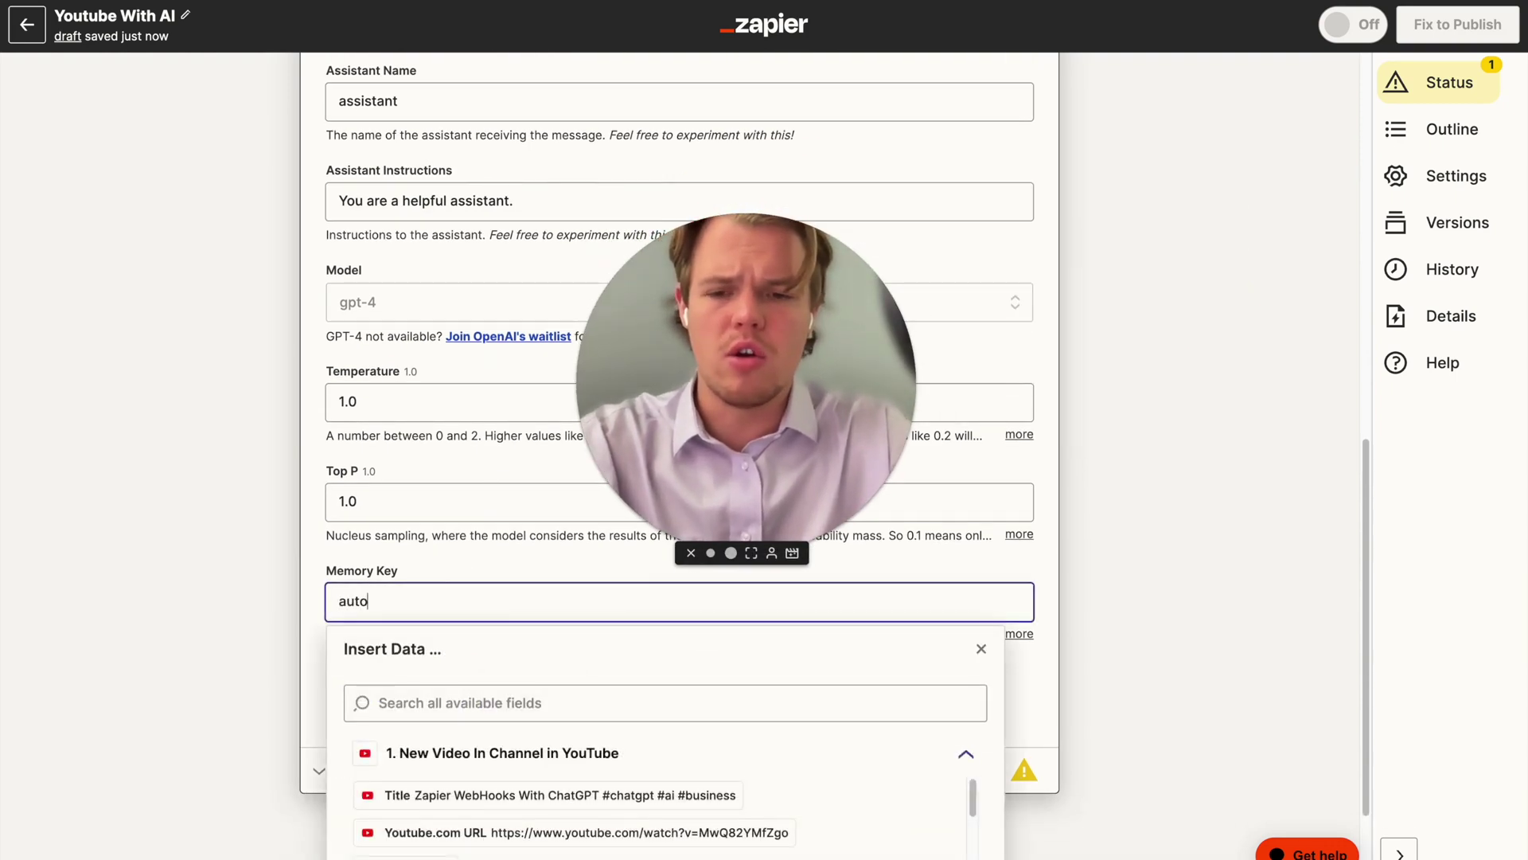
pyautogui.click(283, 564)
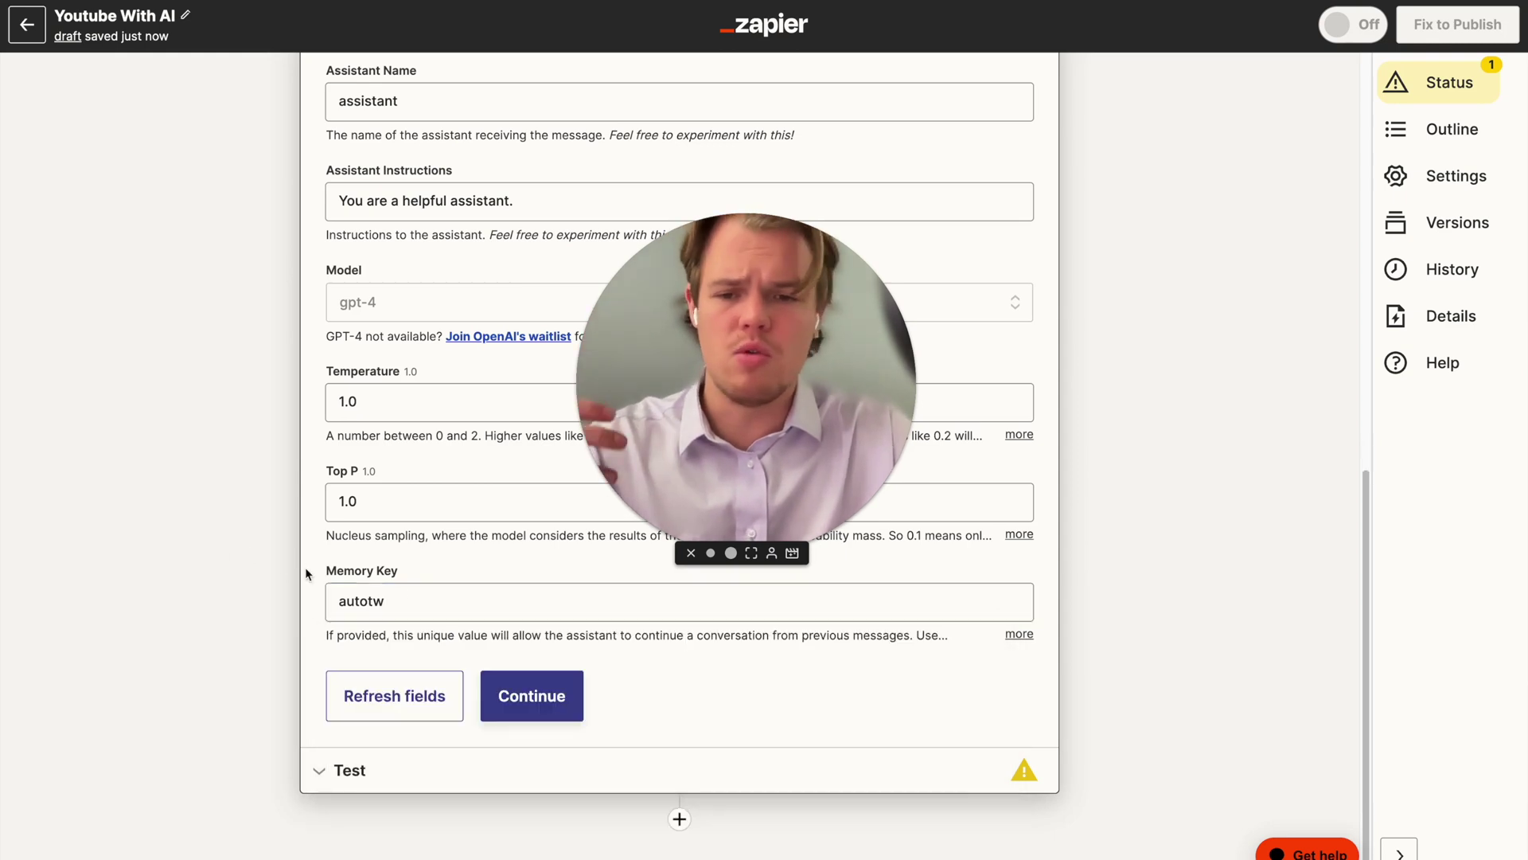
pyautogui.click(570, 706)
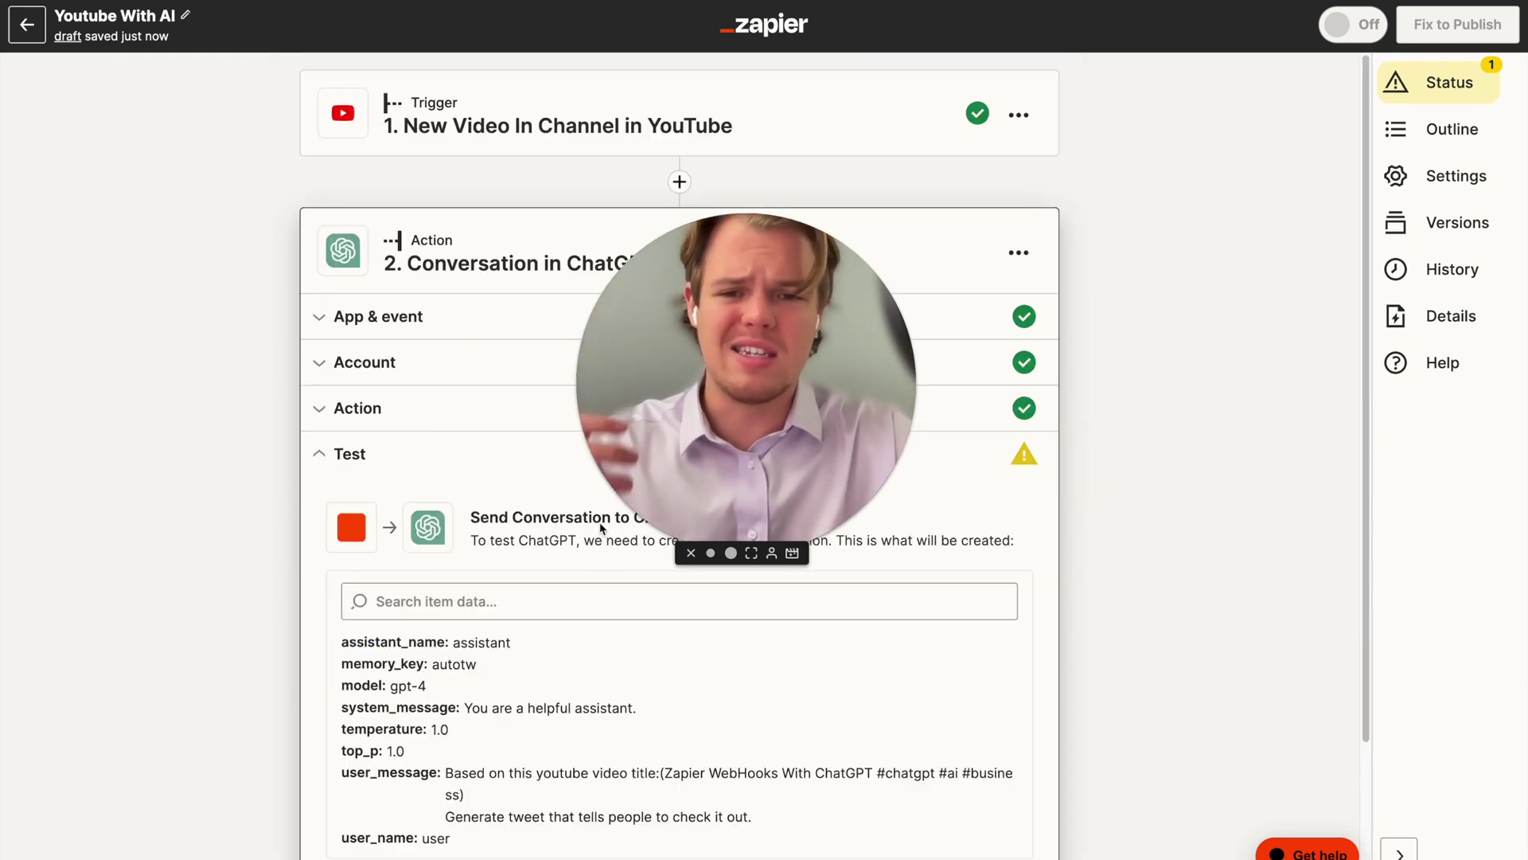
# Test the ChatGPT action and review the tweet text in the response content
pyautogui.scroll(-2, 484, 573)
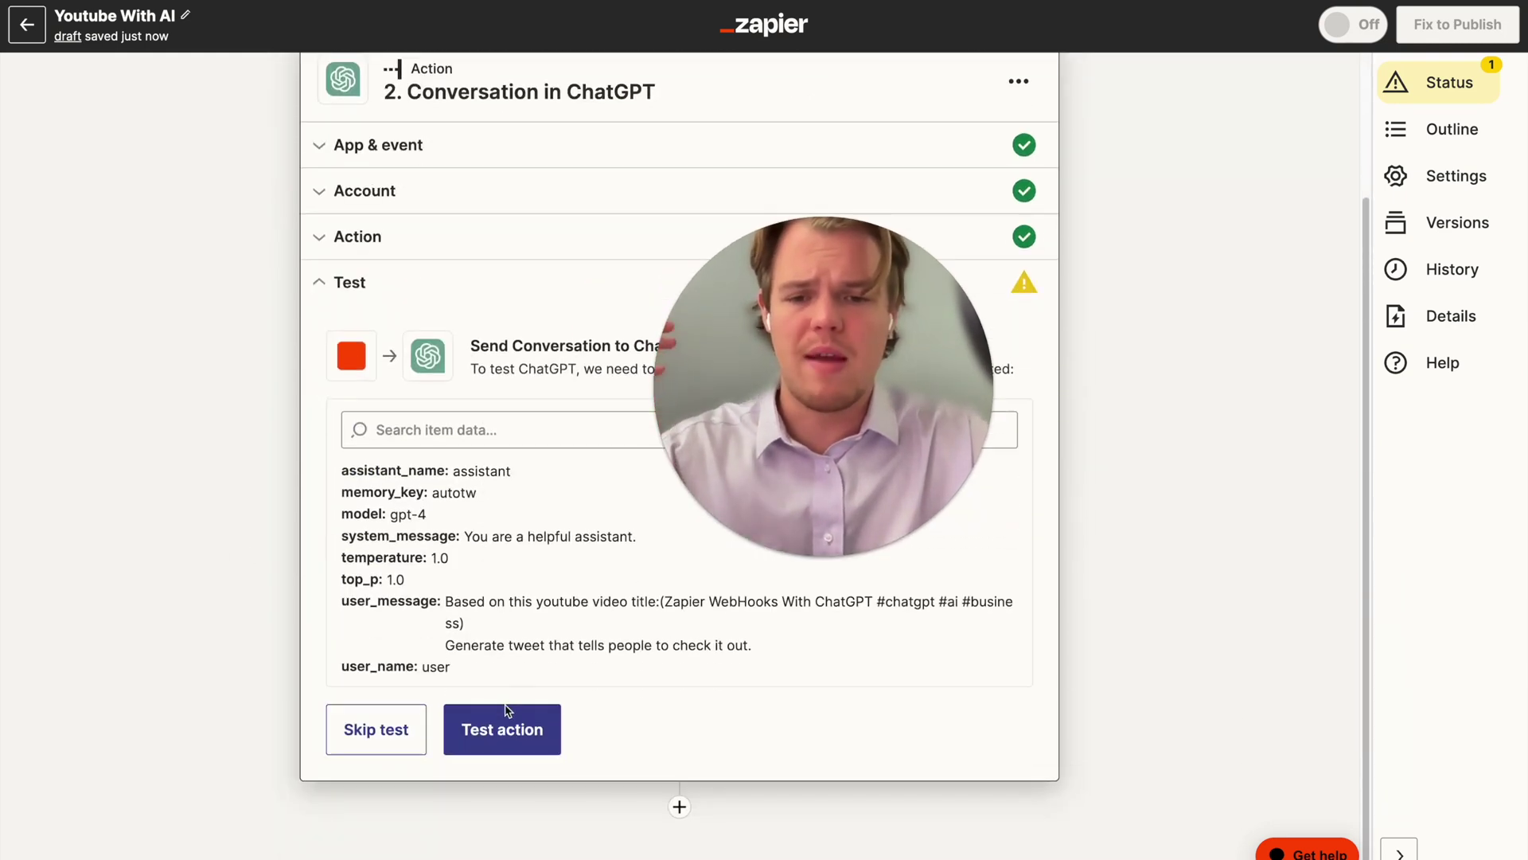
pyautogui.click(510, 735)
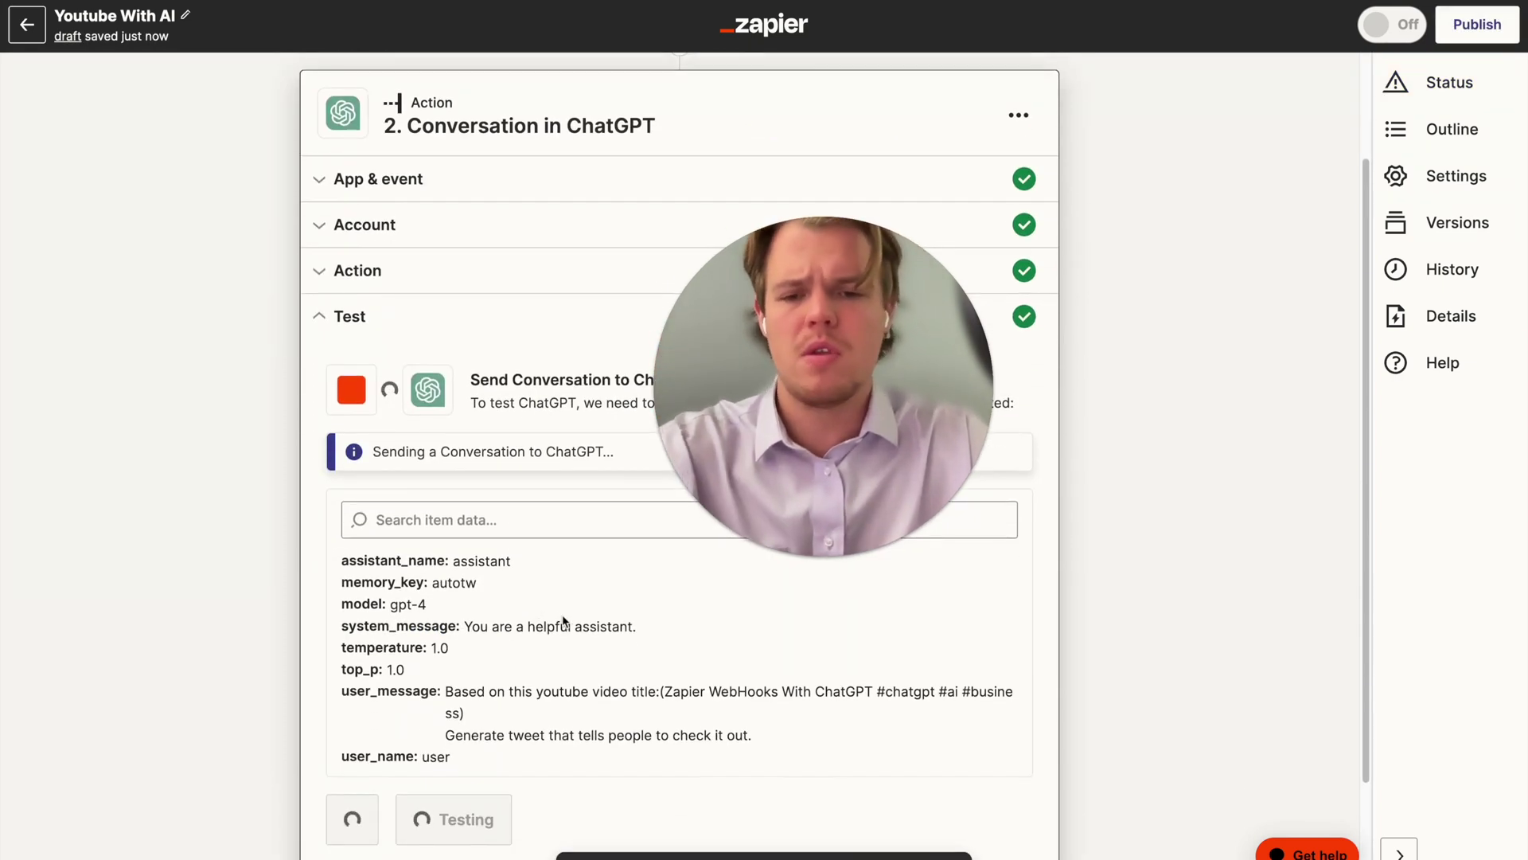
pyautogui.scroll(-2, 580, 627)
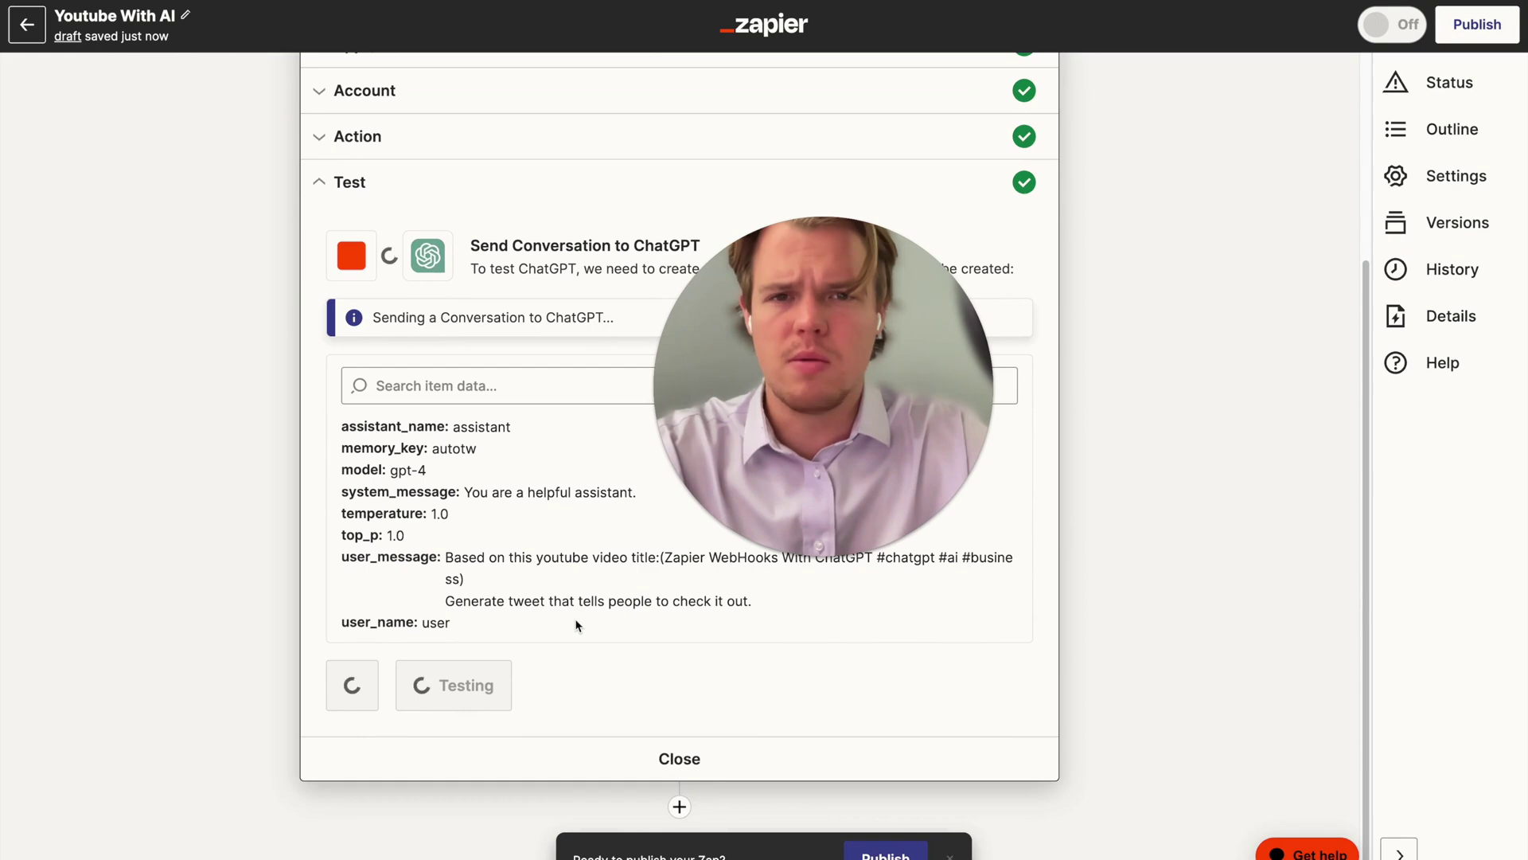
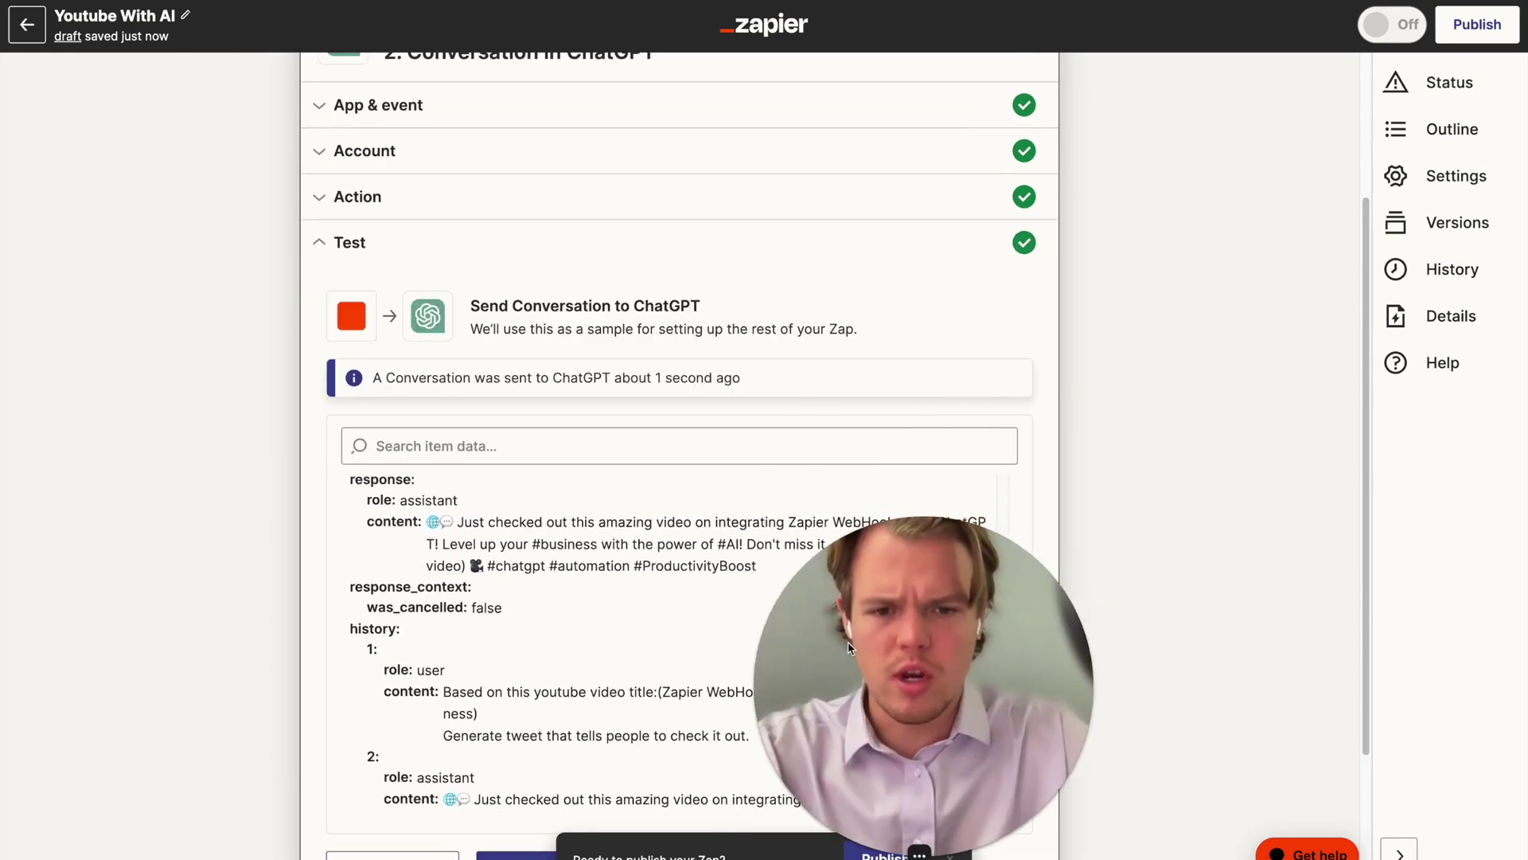
pyautogui.scroll(-3, 920, 611)
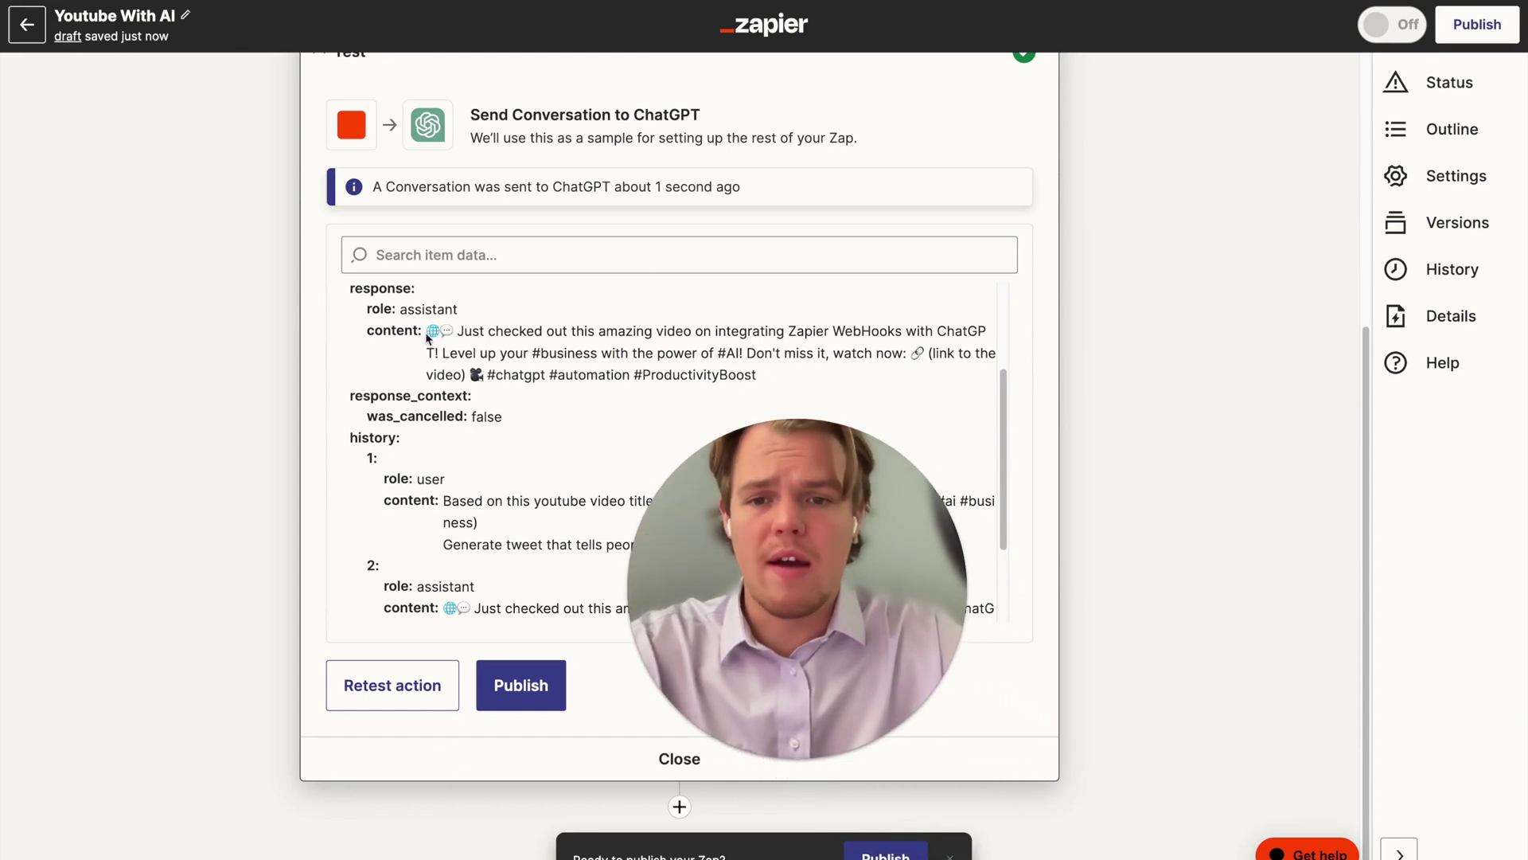
pyautogui.moveTo(911, 353); pyautogui.dragTo(974, 354)
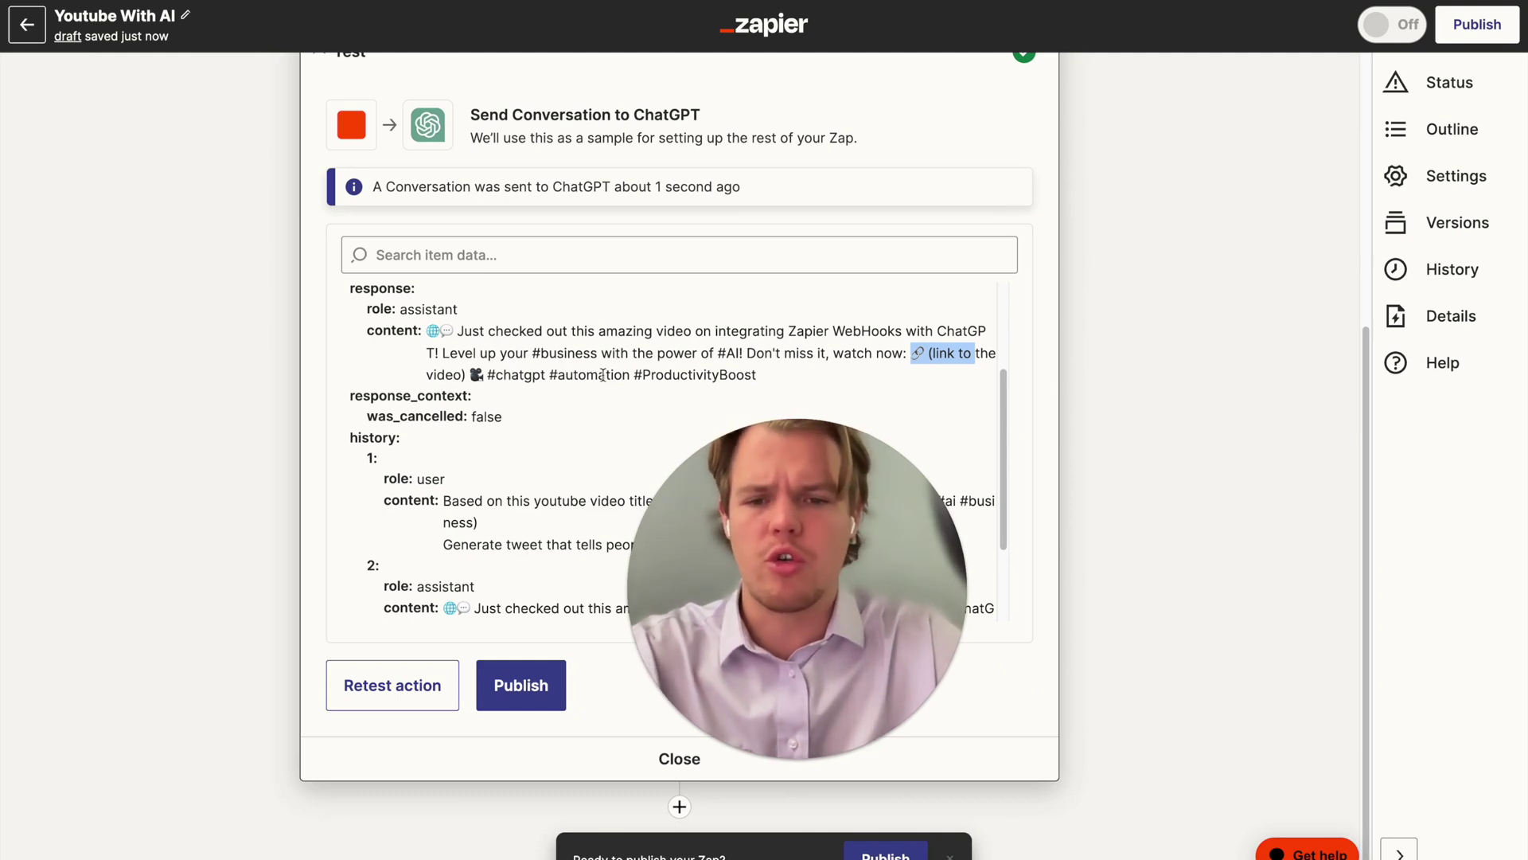
# Add the line "Parameter: Generate just the tweet, no emojis, only 3 niche specific hashtags, dont mention video link" to the action's User Message
pyautogui.scroll(5, 525, 212)
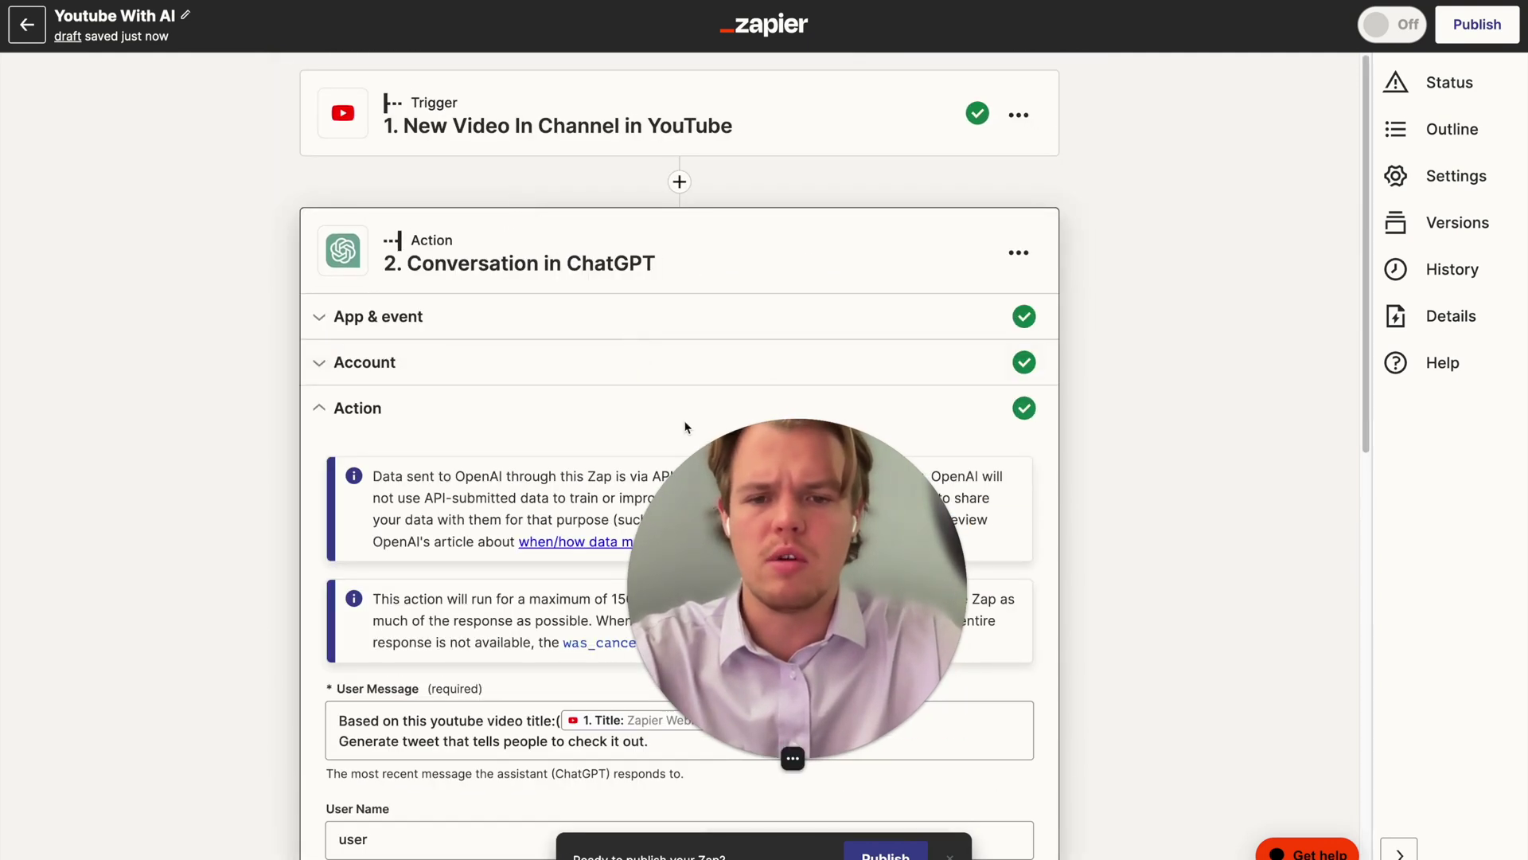
pyautogui.scroll(-2, 437, 683)
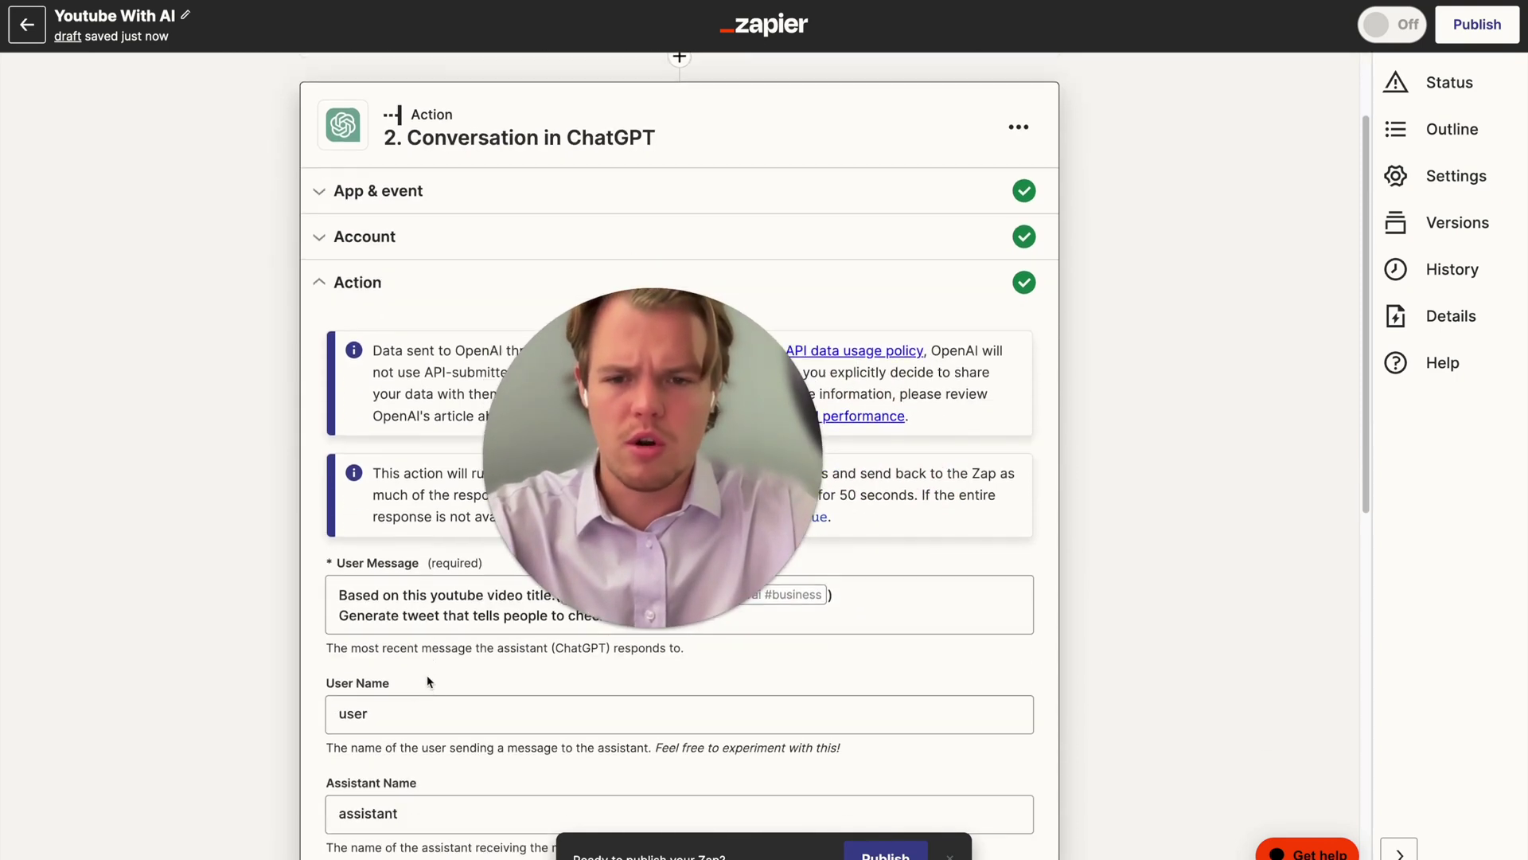
pyautogui.click(694, 671)
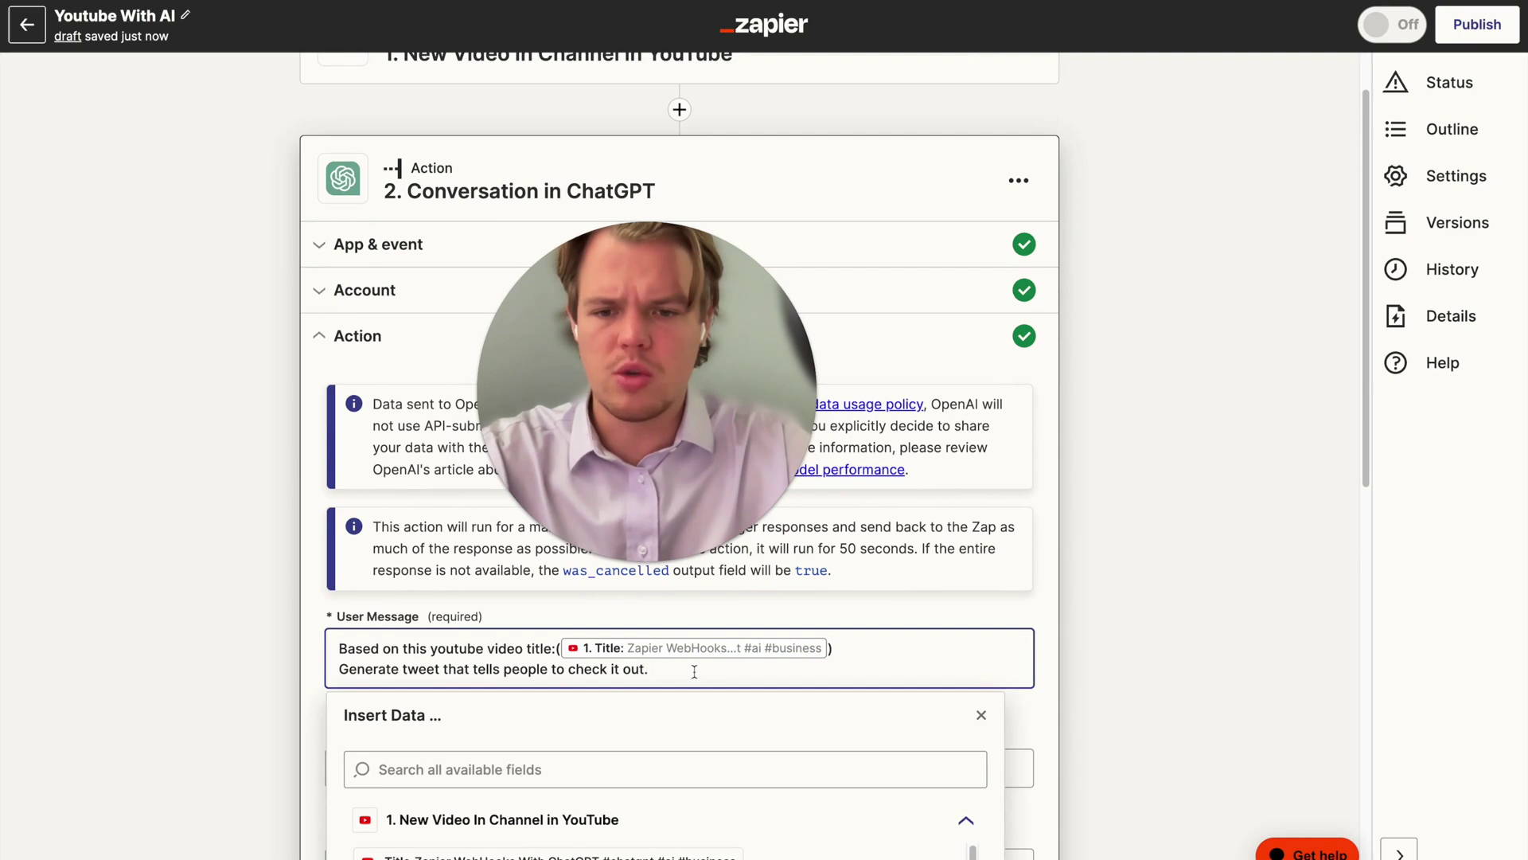
pyautogui.press('Return')
pyautogui.press('Return')
pyautogui.write('Paramte')
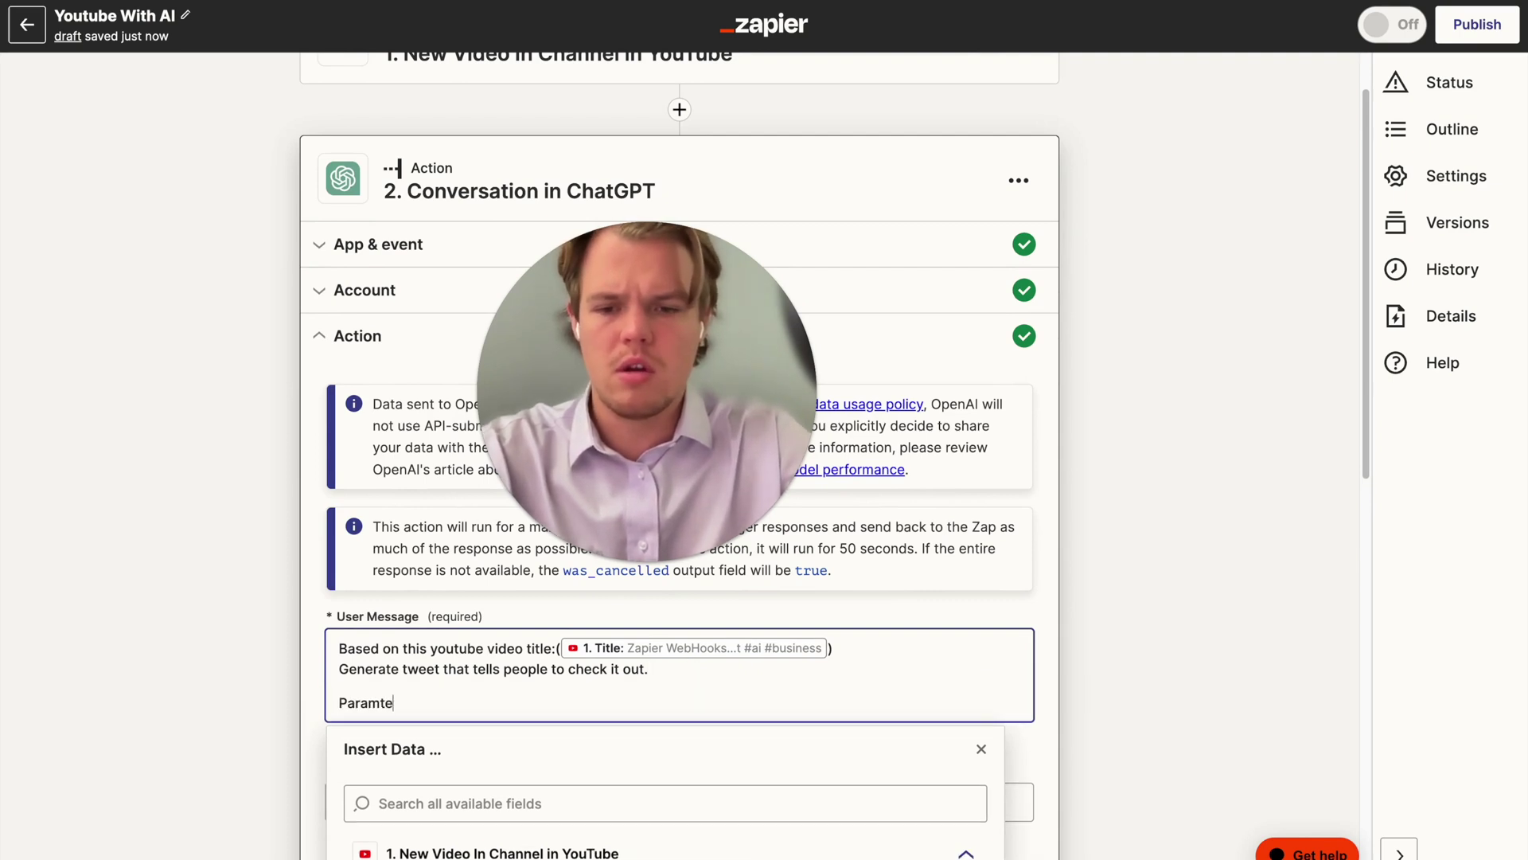
pyautogui.press('BackSpace')
pyautogui.press('BackSpace')
pyautogui.write('eter:')
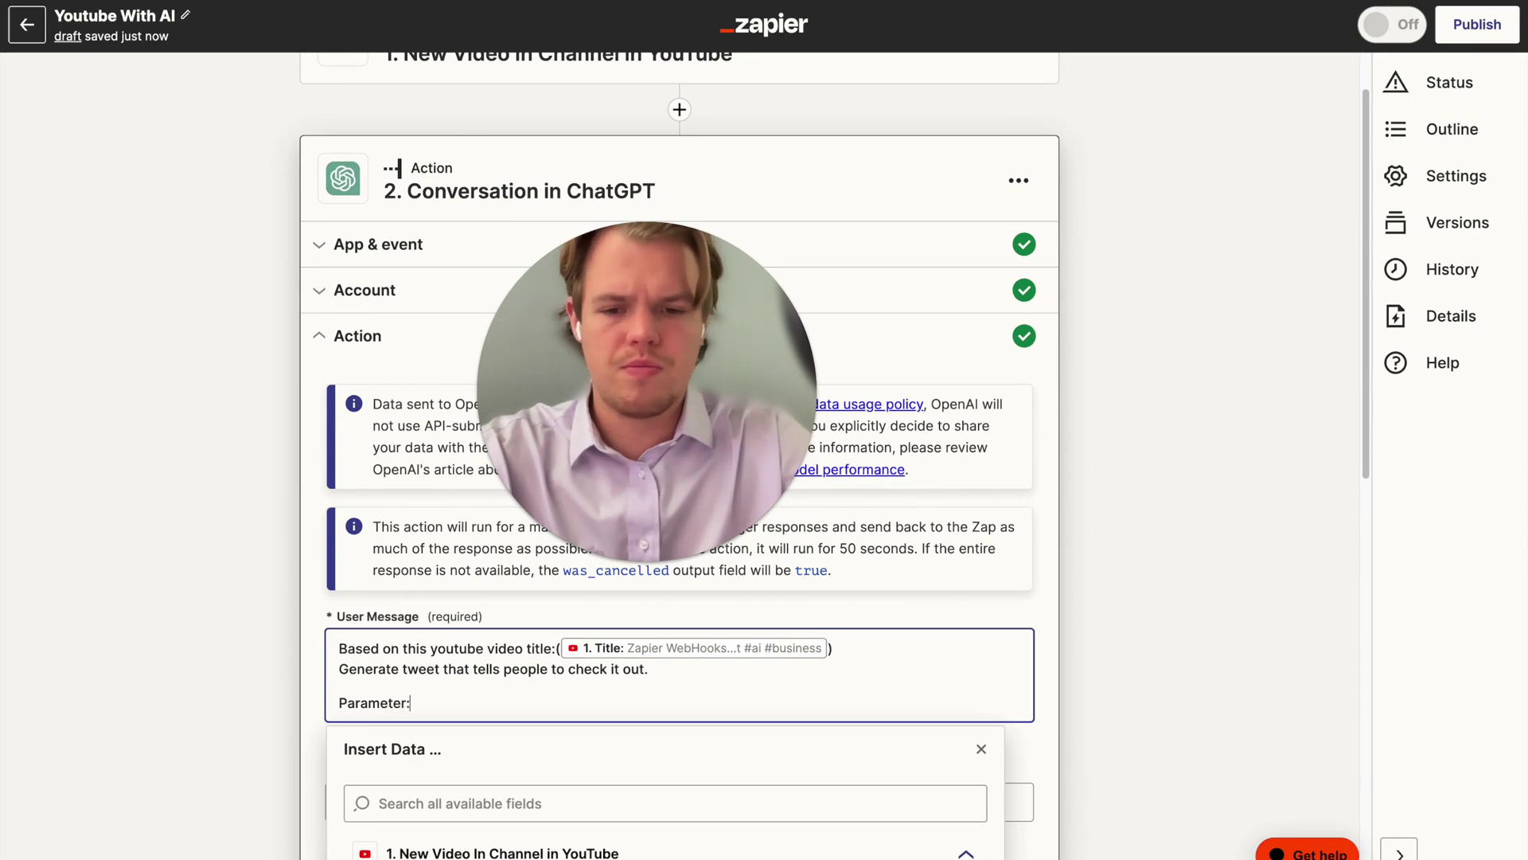
pyautogui.write(' Generate just t')
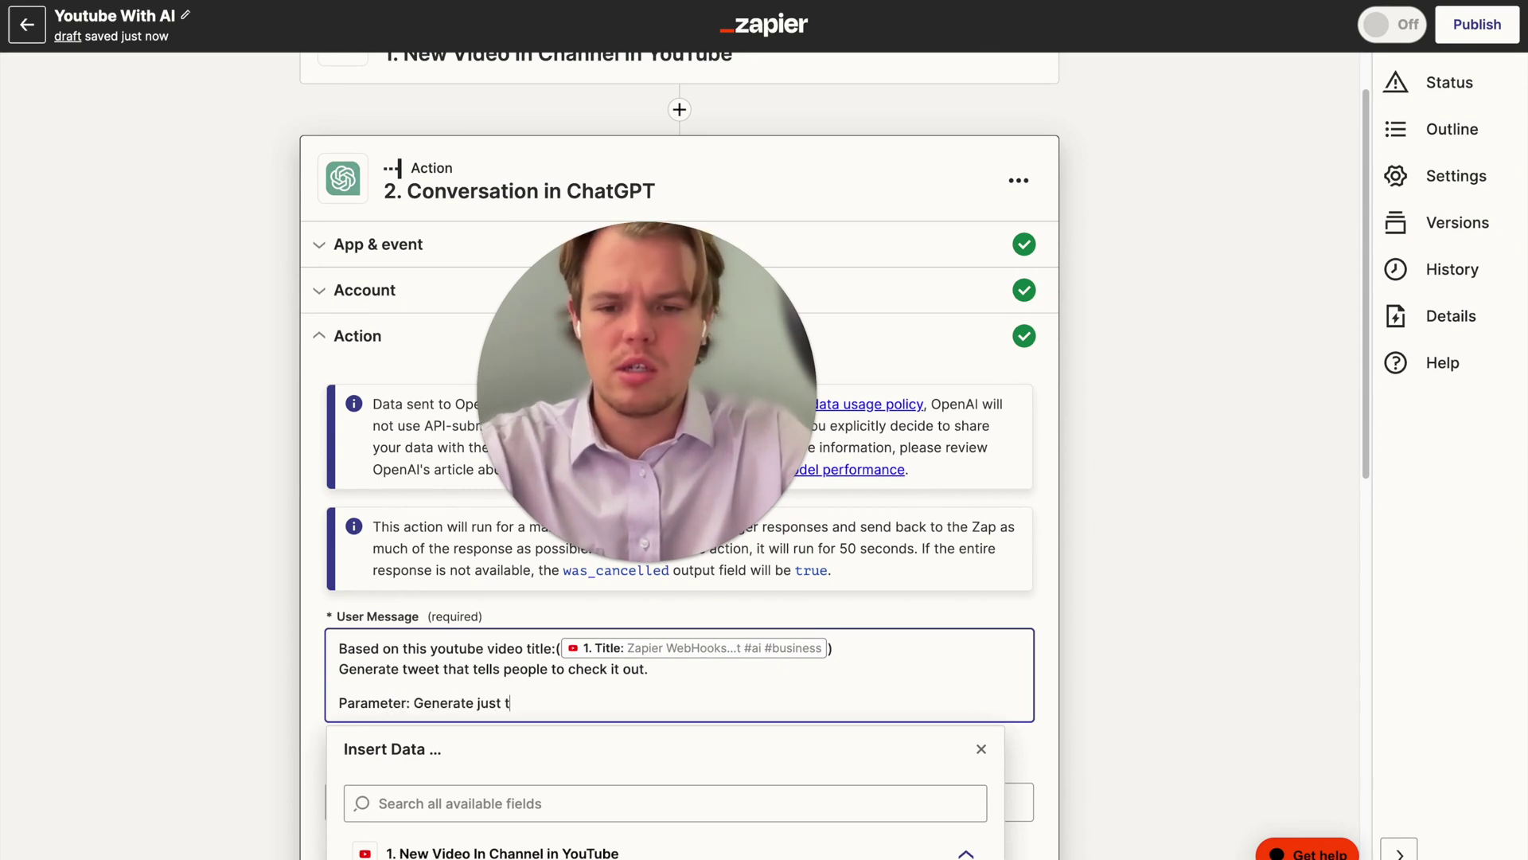
pyautogui.write('he tweet')
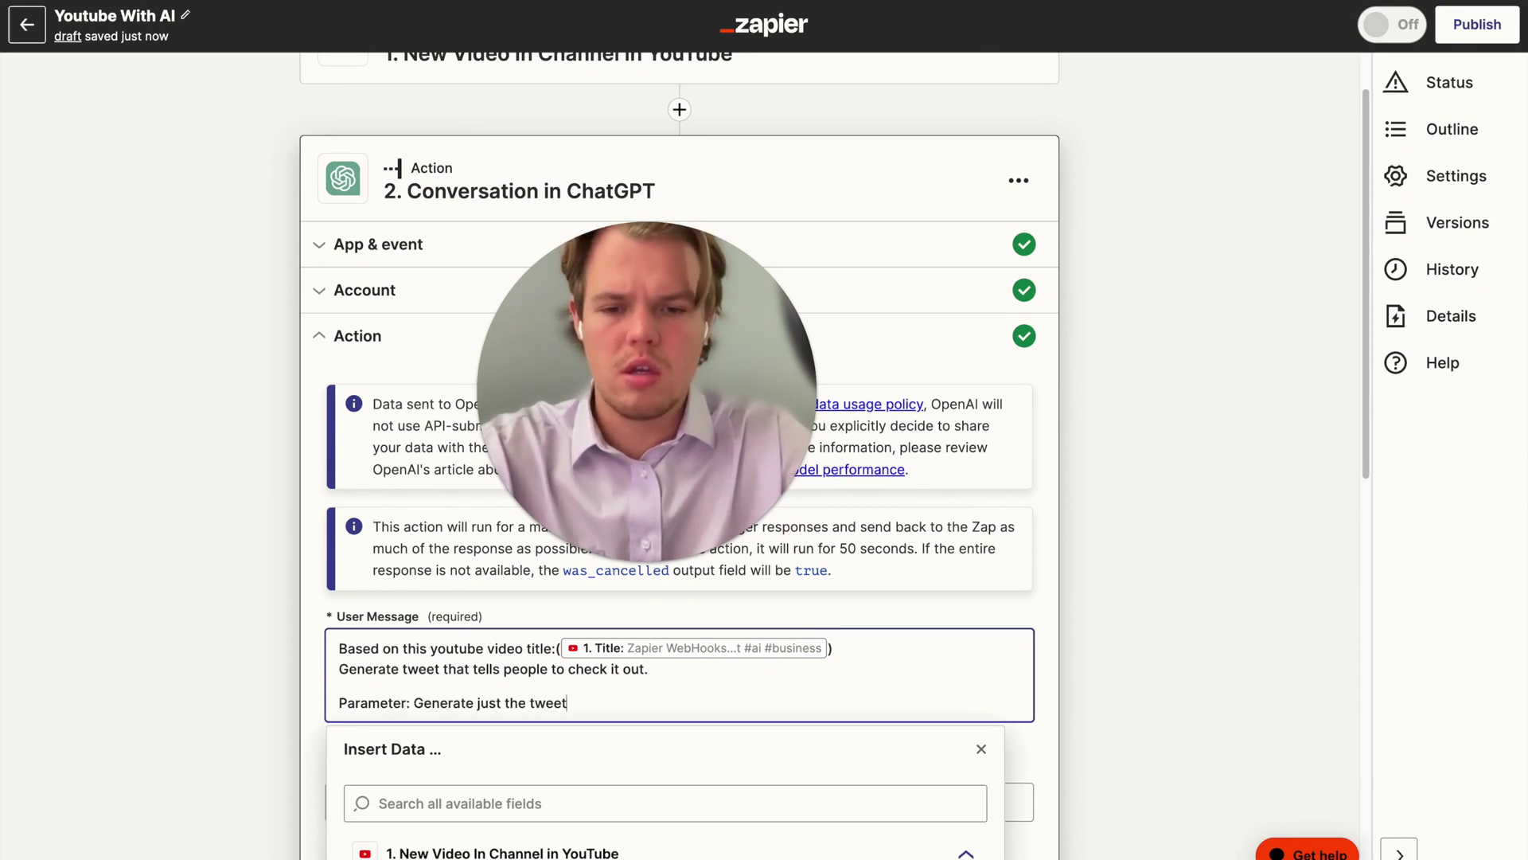
pyautogui.write(', no emojis, only 3 niche')
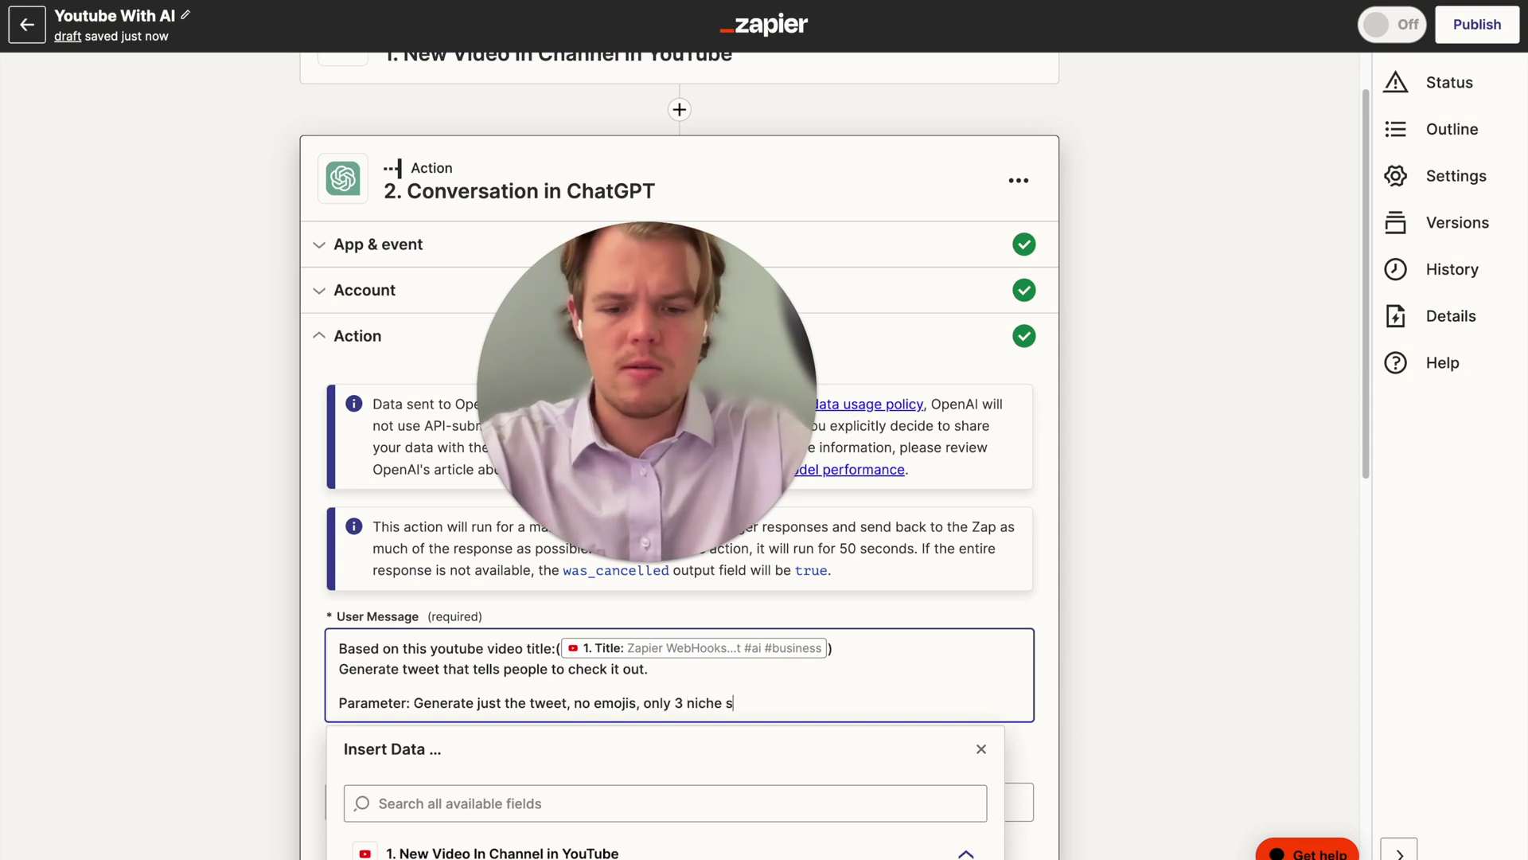
pyautogui.write('shtags, D')
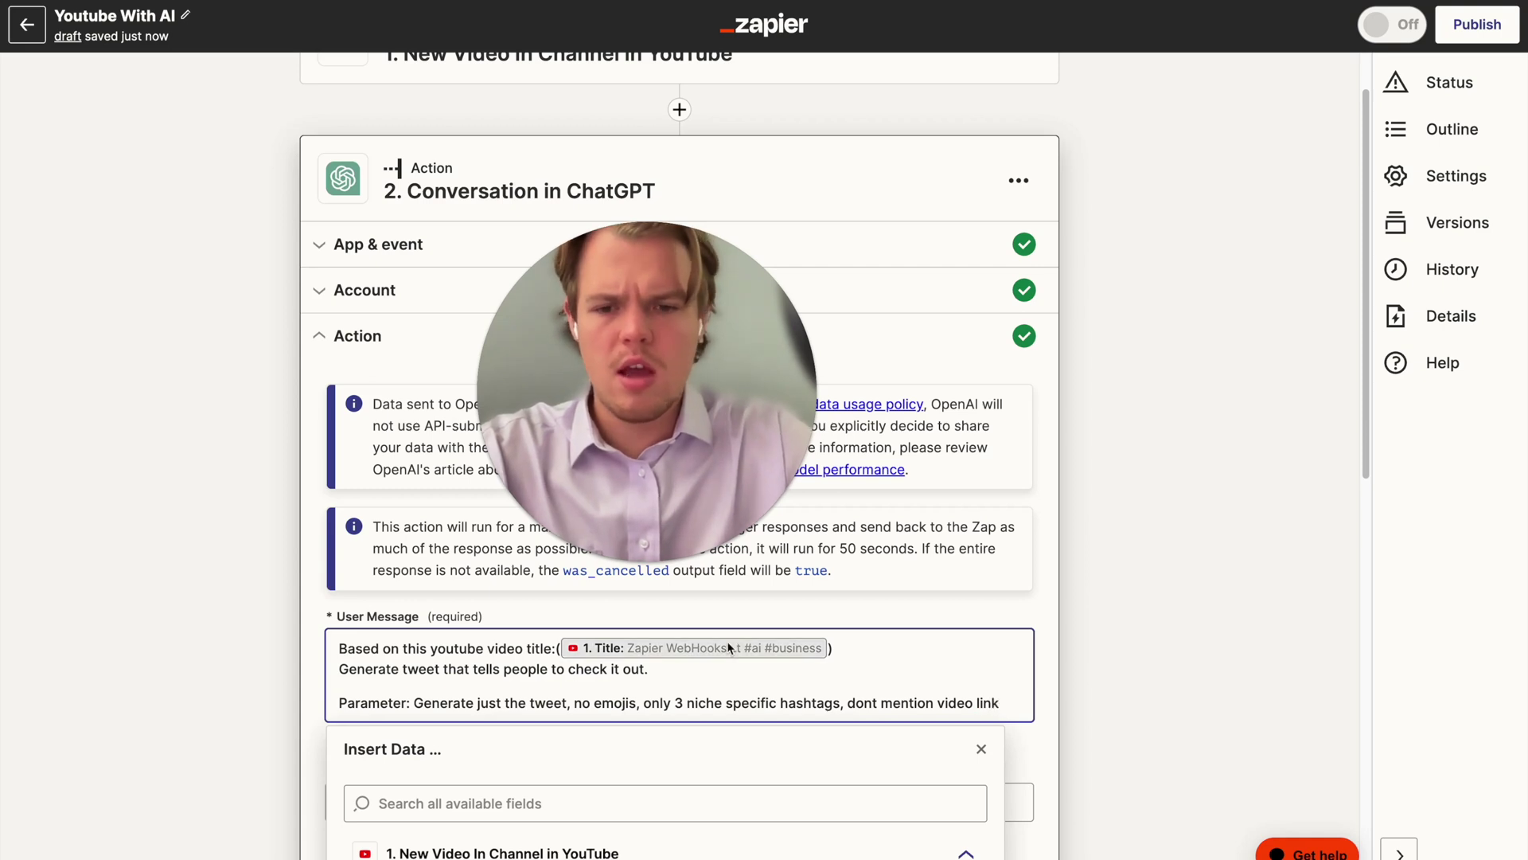
# Add the line "Context: Make sure to follow twitter guidlines when comes to max characters." to the User Message
pyautogui.click(246, 664)
pyautogui.click(676, 700)
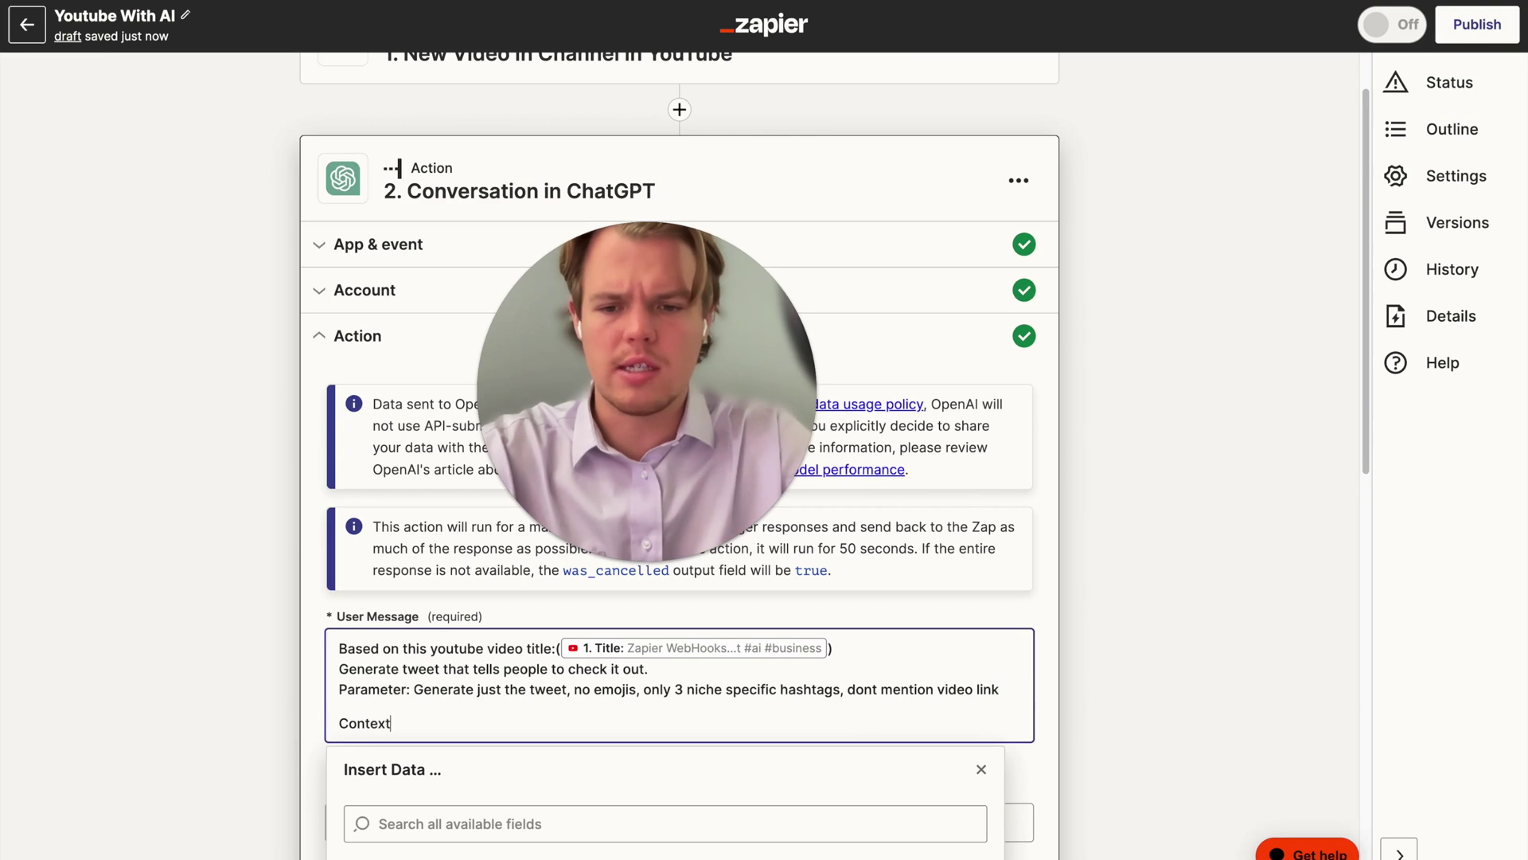
pyautogui.write('Context: Make sure to follow twitter guidlines when comes to t')
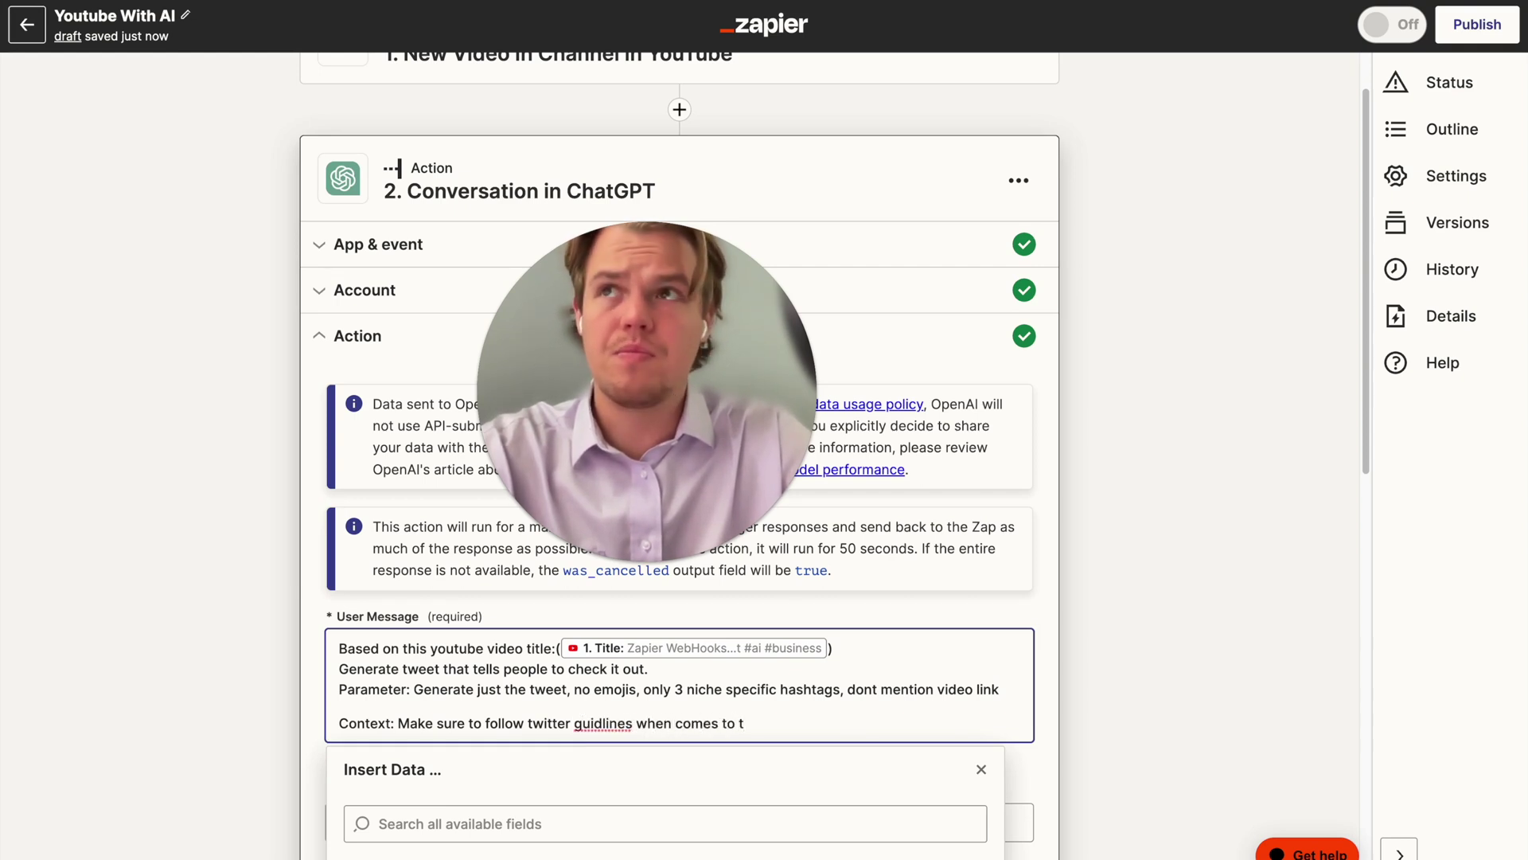
pyautogui.write('characters.')
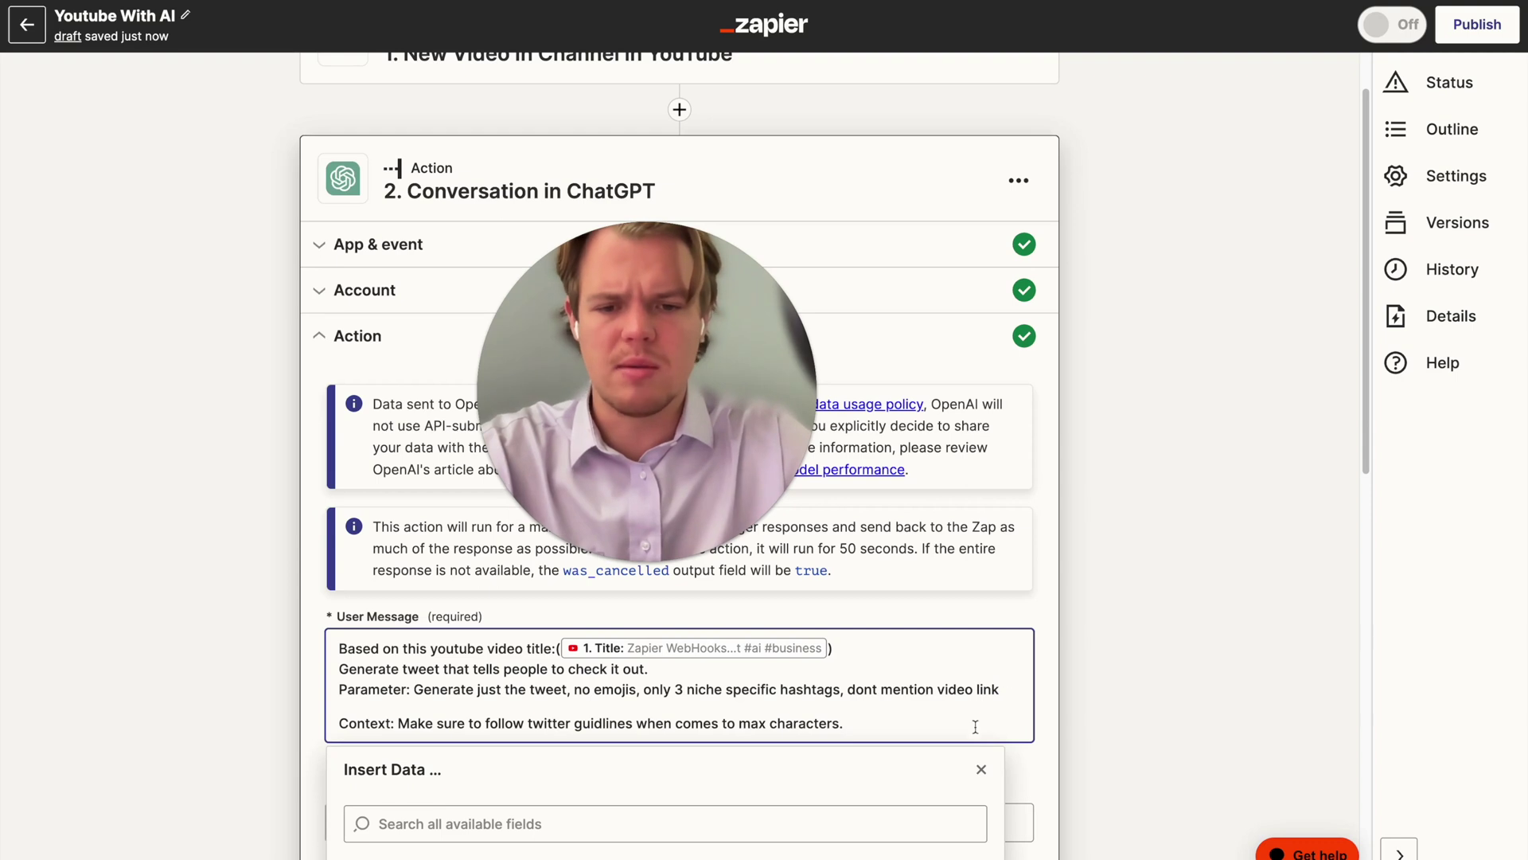
pyautogui.rightClick(626, 726)
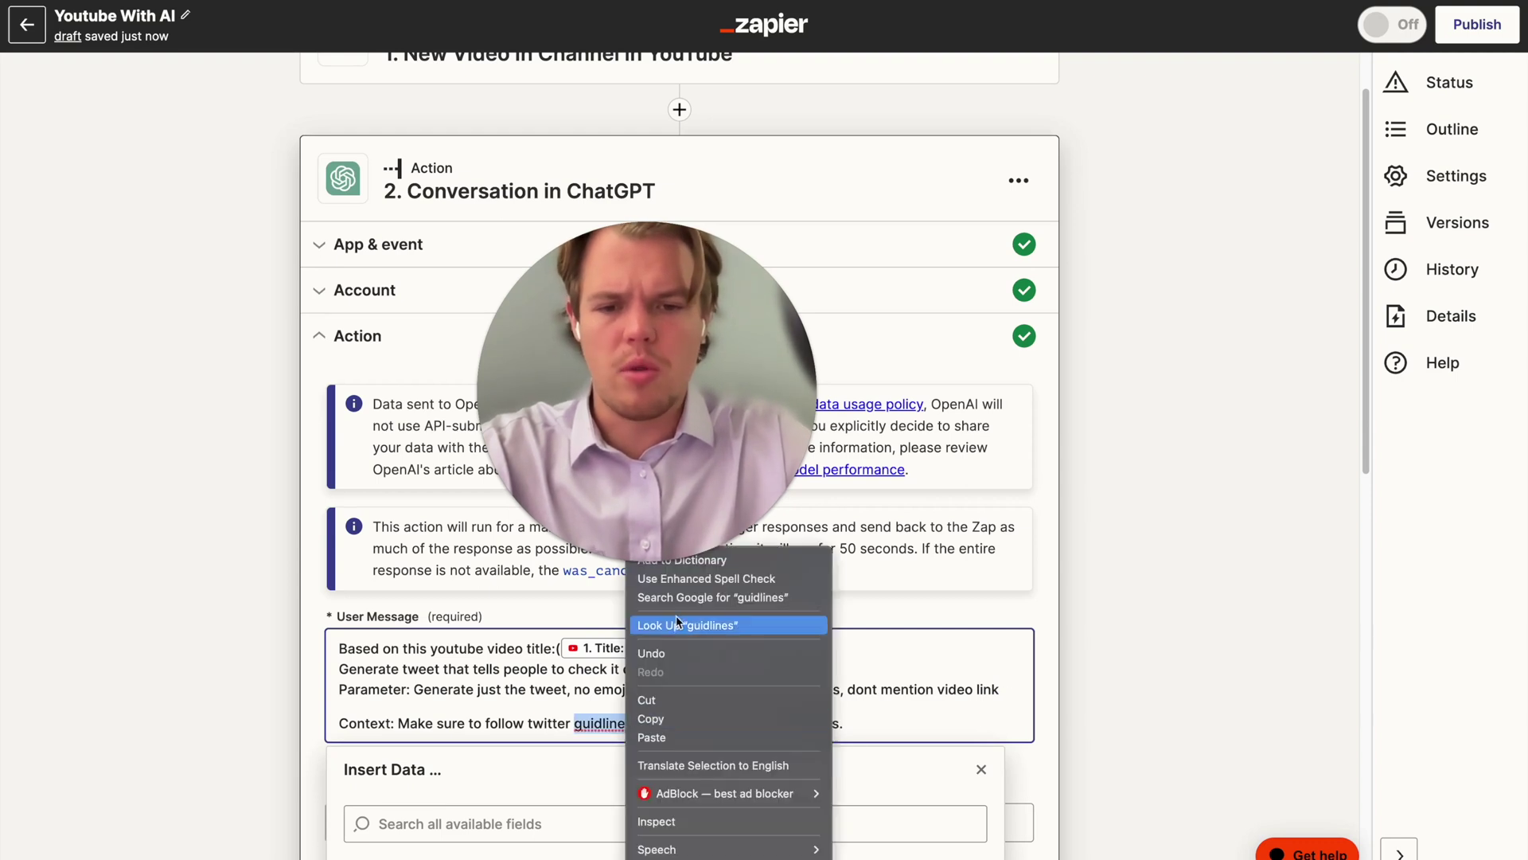
pyautogui.press('Escape')
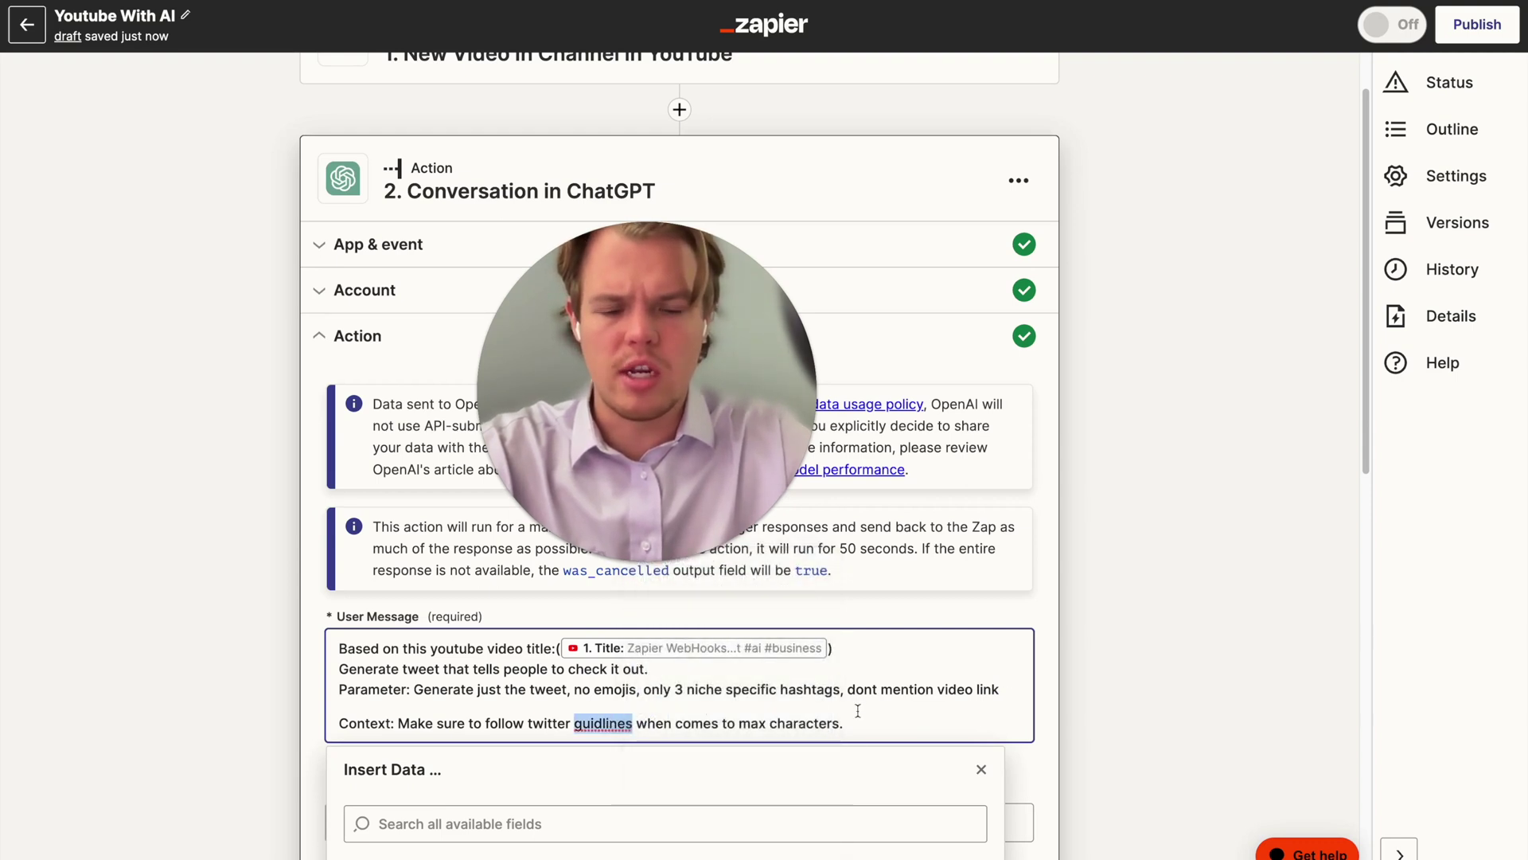
# Close the User Message editing and continue with the revised prompt to the action's test section
pyautogui.scroll(-2, 1113, 639)
pyautogui.click(1112, 638)
pyautogui.scroll(-5, 949, 699)
pyautogui.scroll(-6, 915, 698)
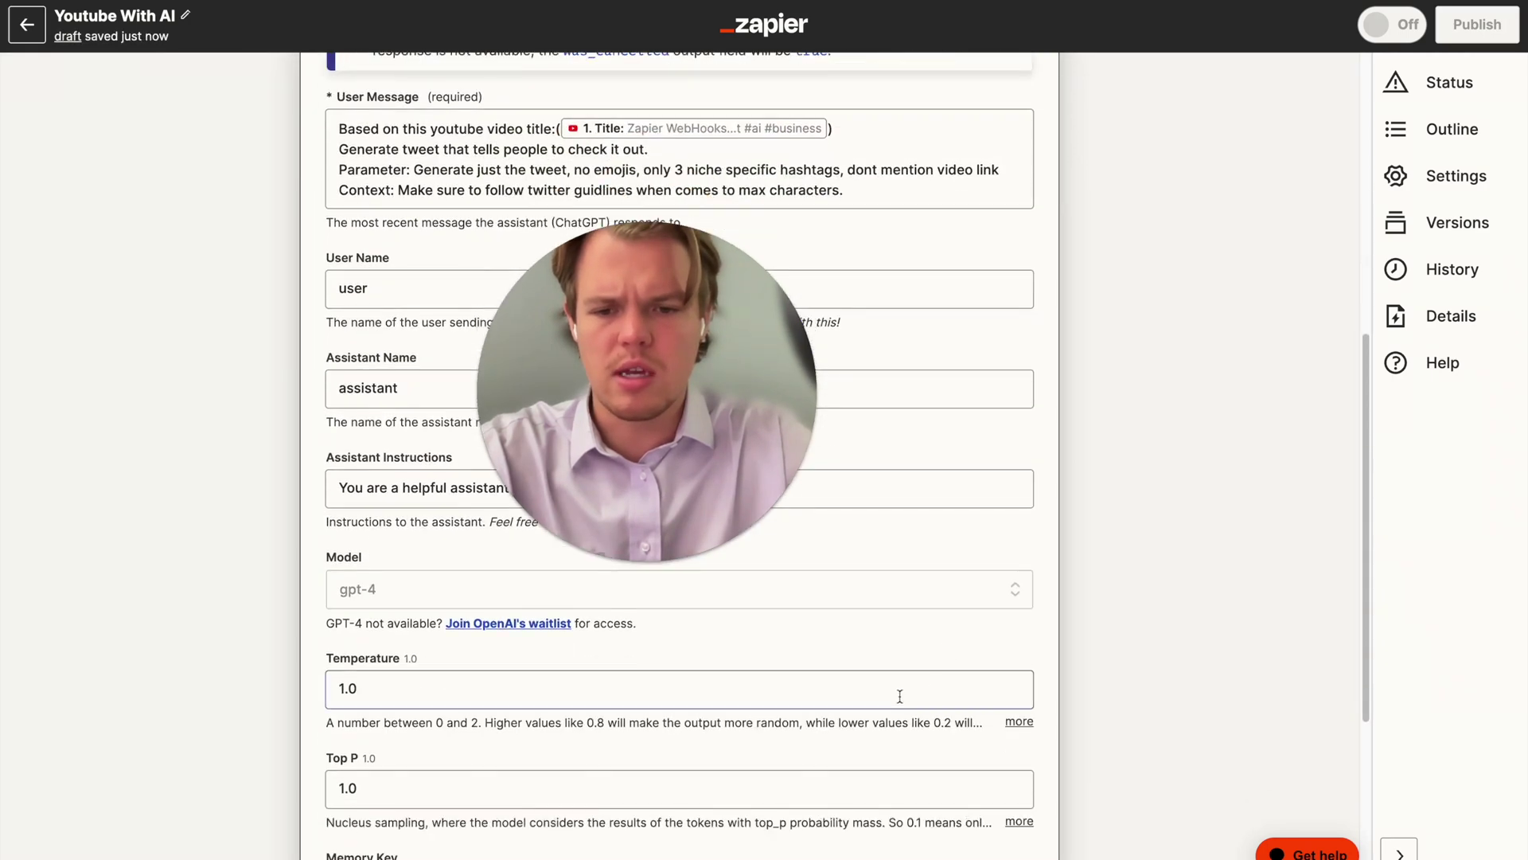
pyautogui.click(528, 637)
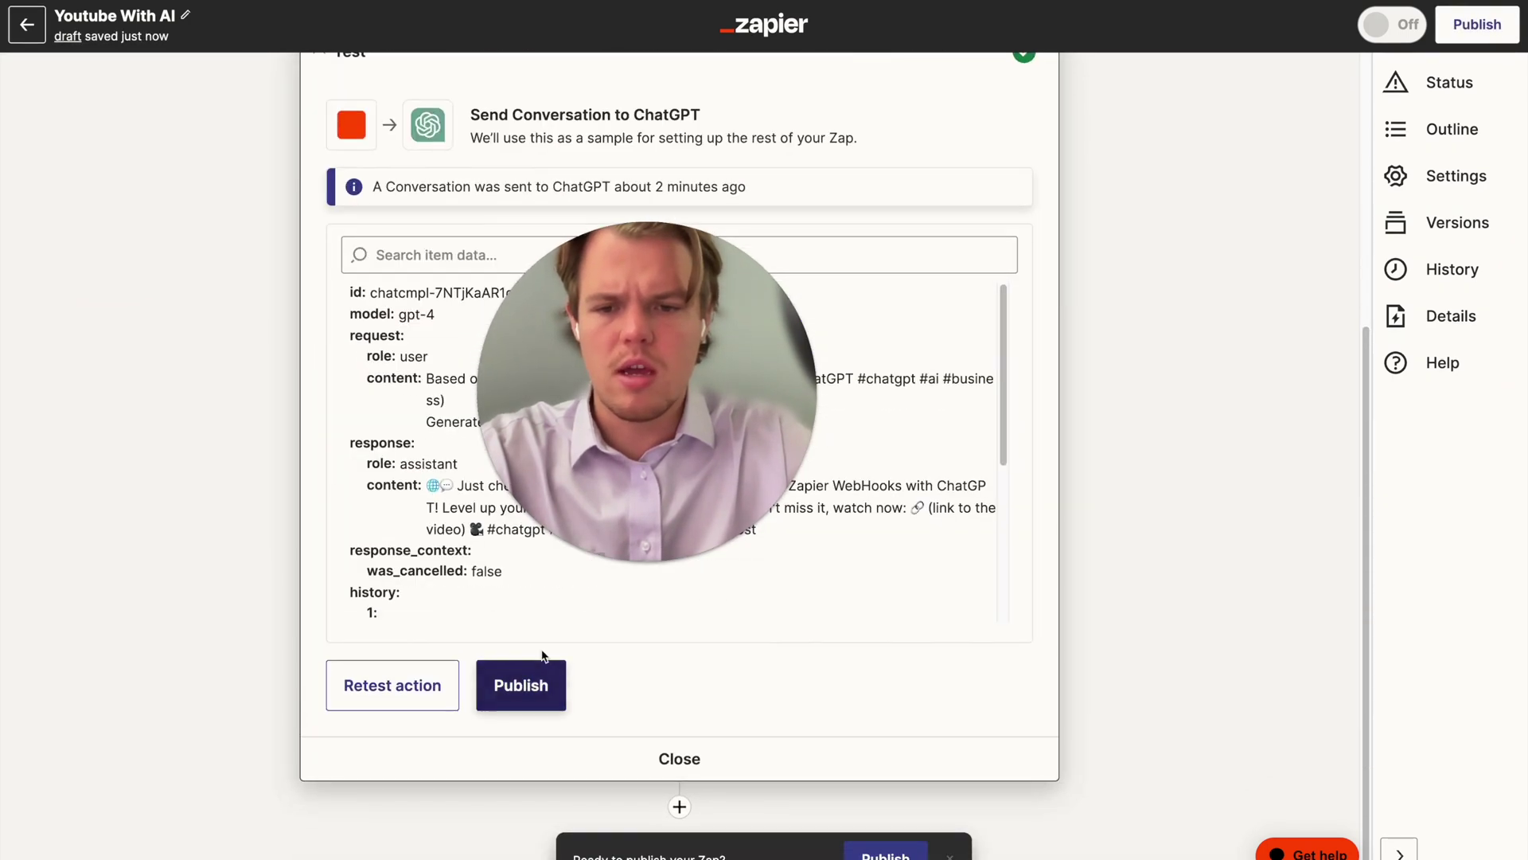
# Recheck the ChatGPT action's settings, then retest it with the revised prompt and review the tweet in the response content
pyautogui.scroll(10, 406, 480)
pyautogui.click(379, 413)
pyautogui.scroll(-6, 438, 559)
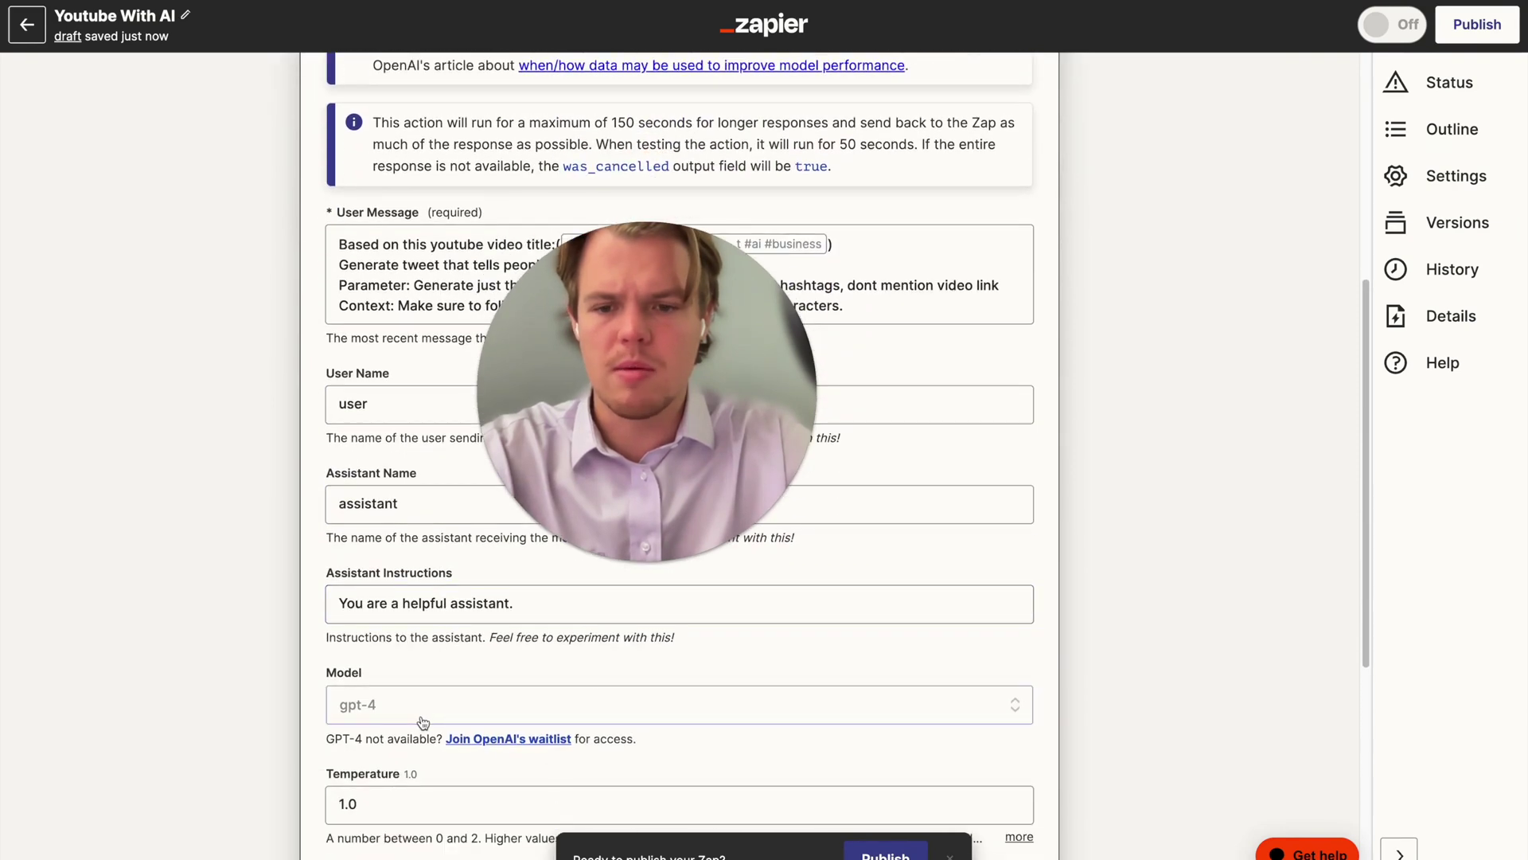
pyautogui.scroll(-4, 423, 713)
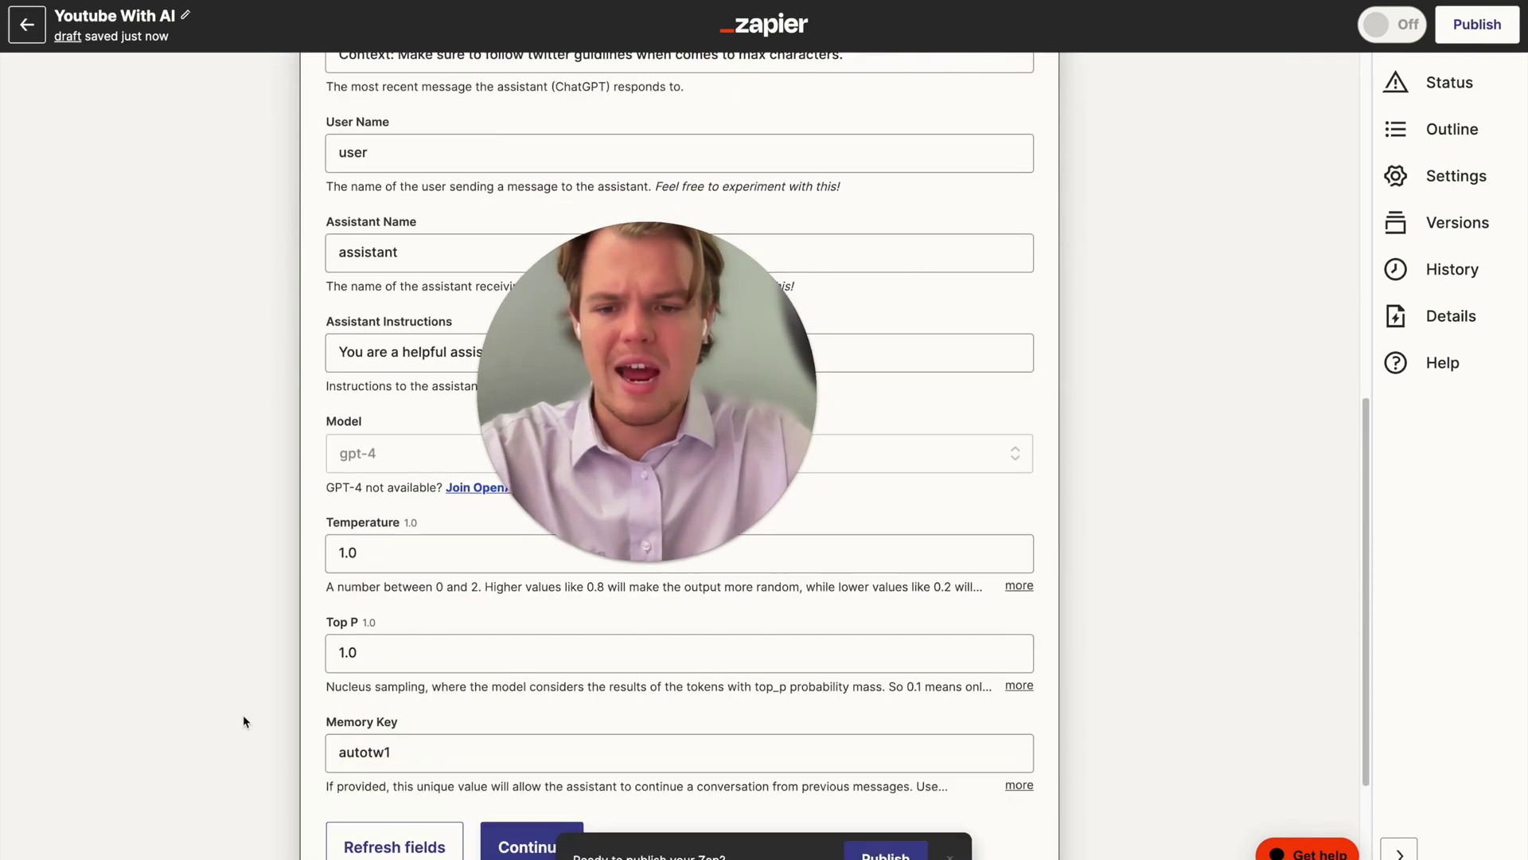
pyautogui.click(521, 845)
pyautogui.click(393, 682)
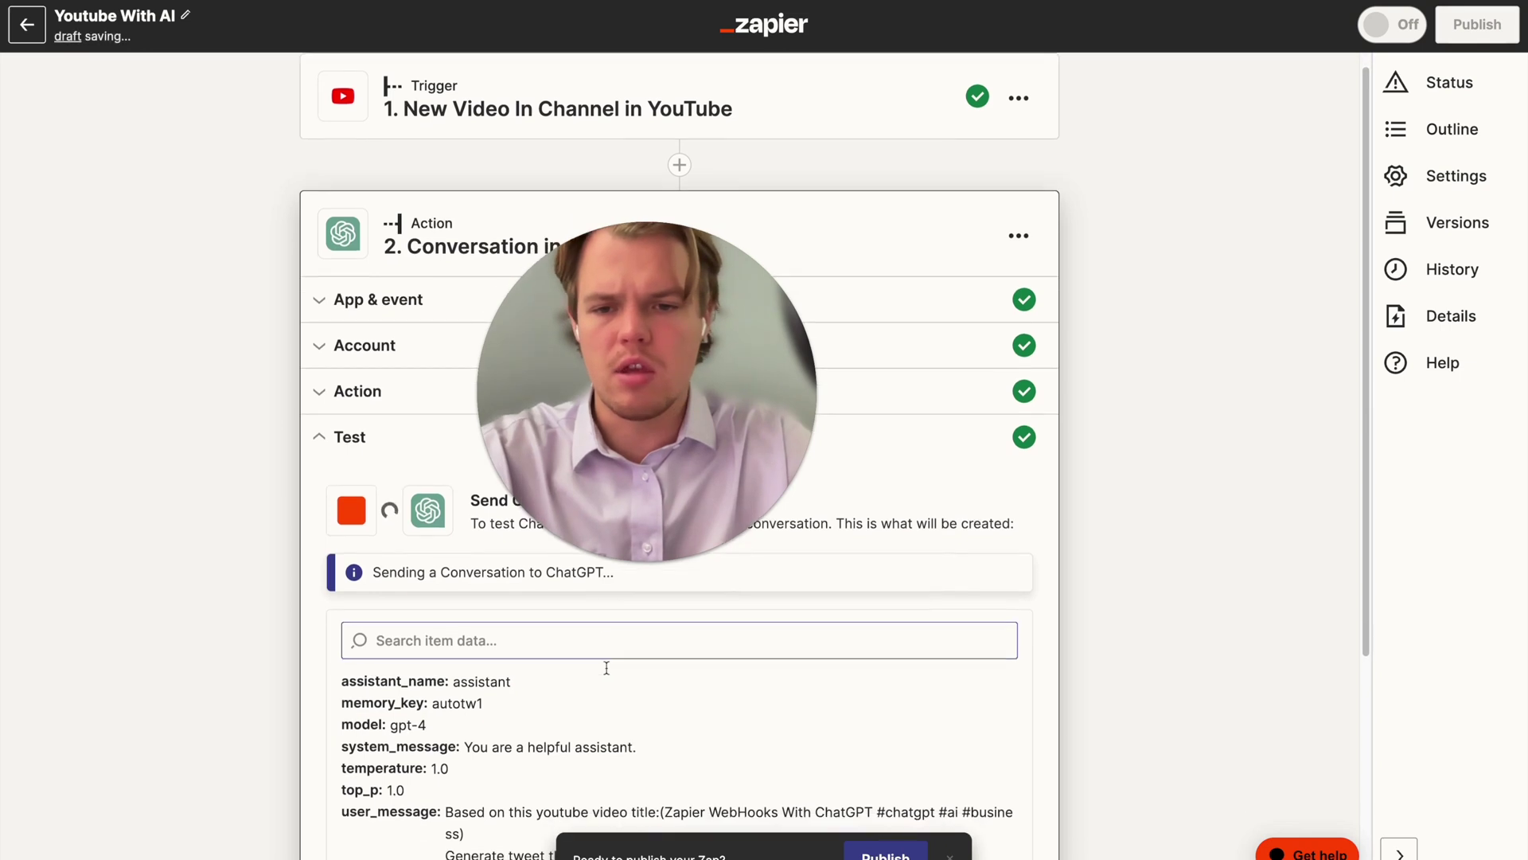
pyautogui.scroll(-2, 290, 609)
pyautogui.scroll(-2, 290, 608)
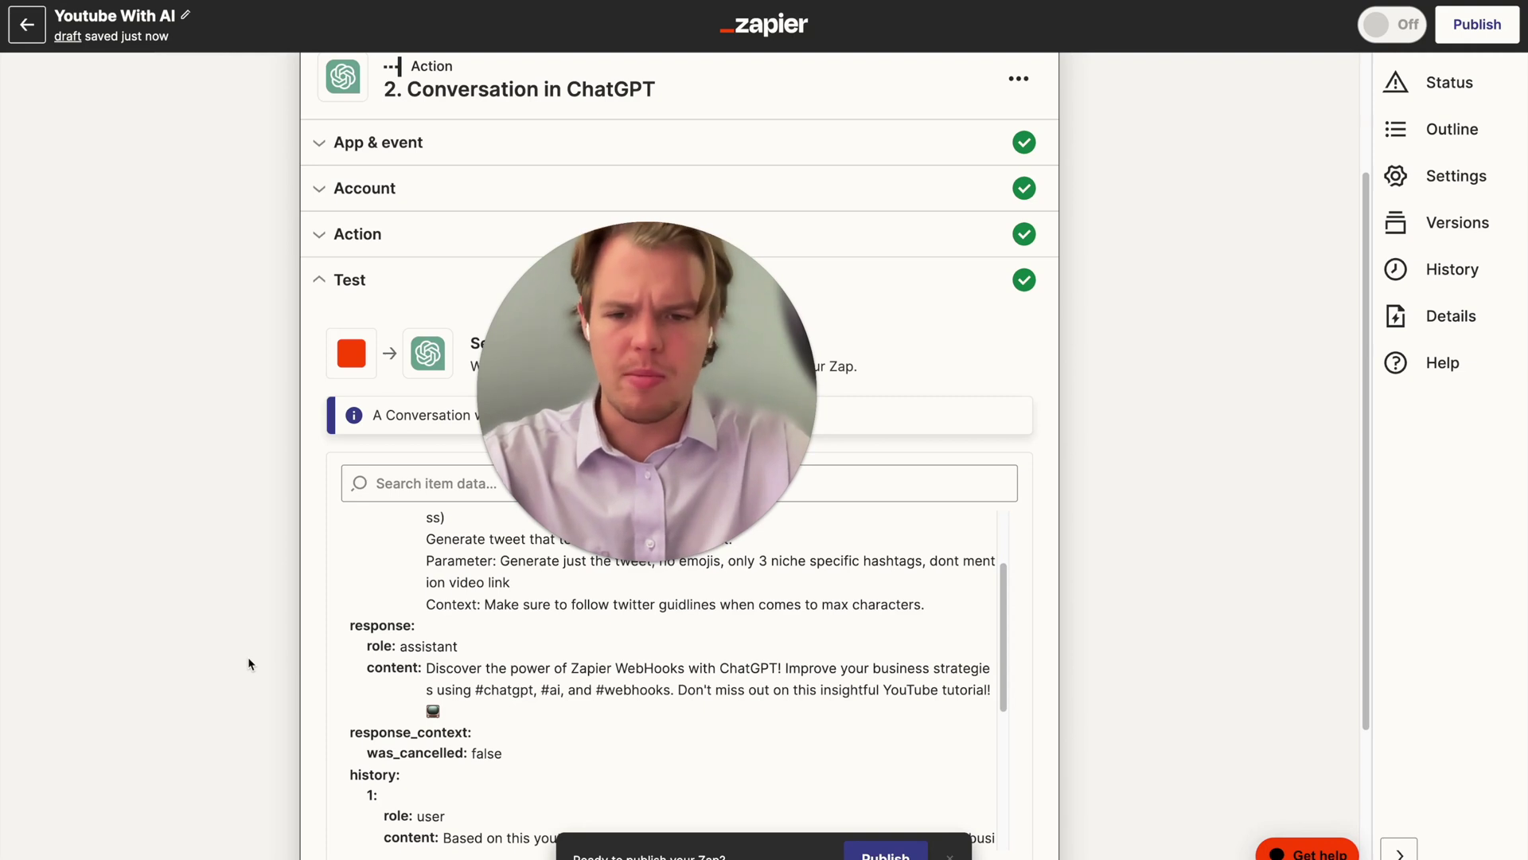
pyautogui.scroll(1, 249, 664)
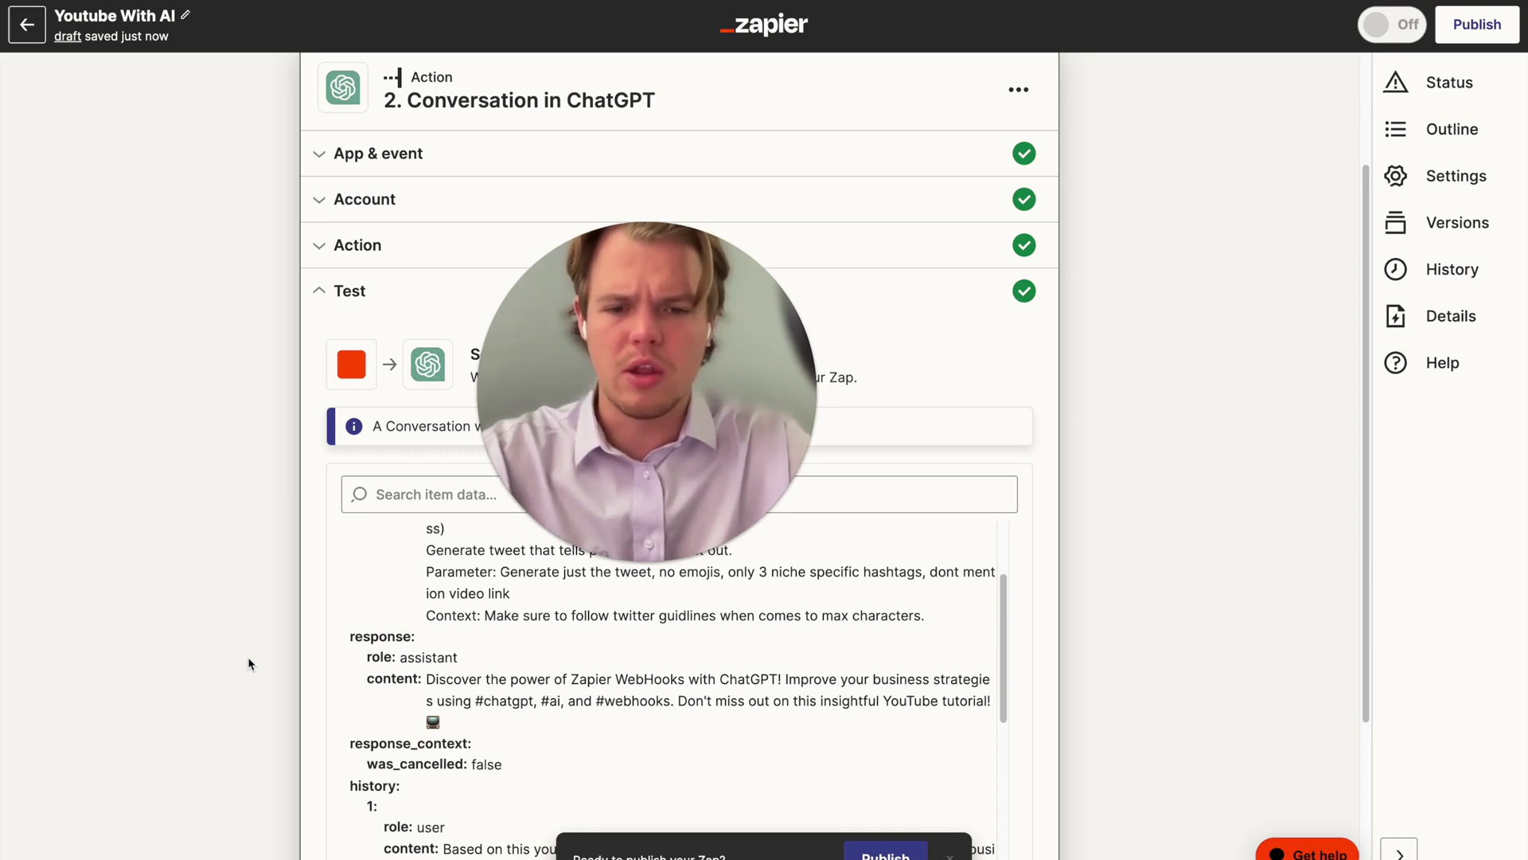
# Revise the User Message with "max 240 characters", context "We are Webcafe AI an automation agency that provides ai to businesses", and "Tone: Sound professional and fun"
pyautogui.scroll(3, 250, 664)
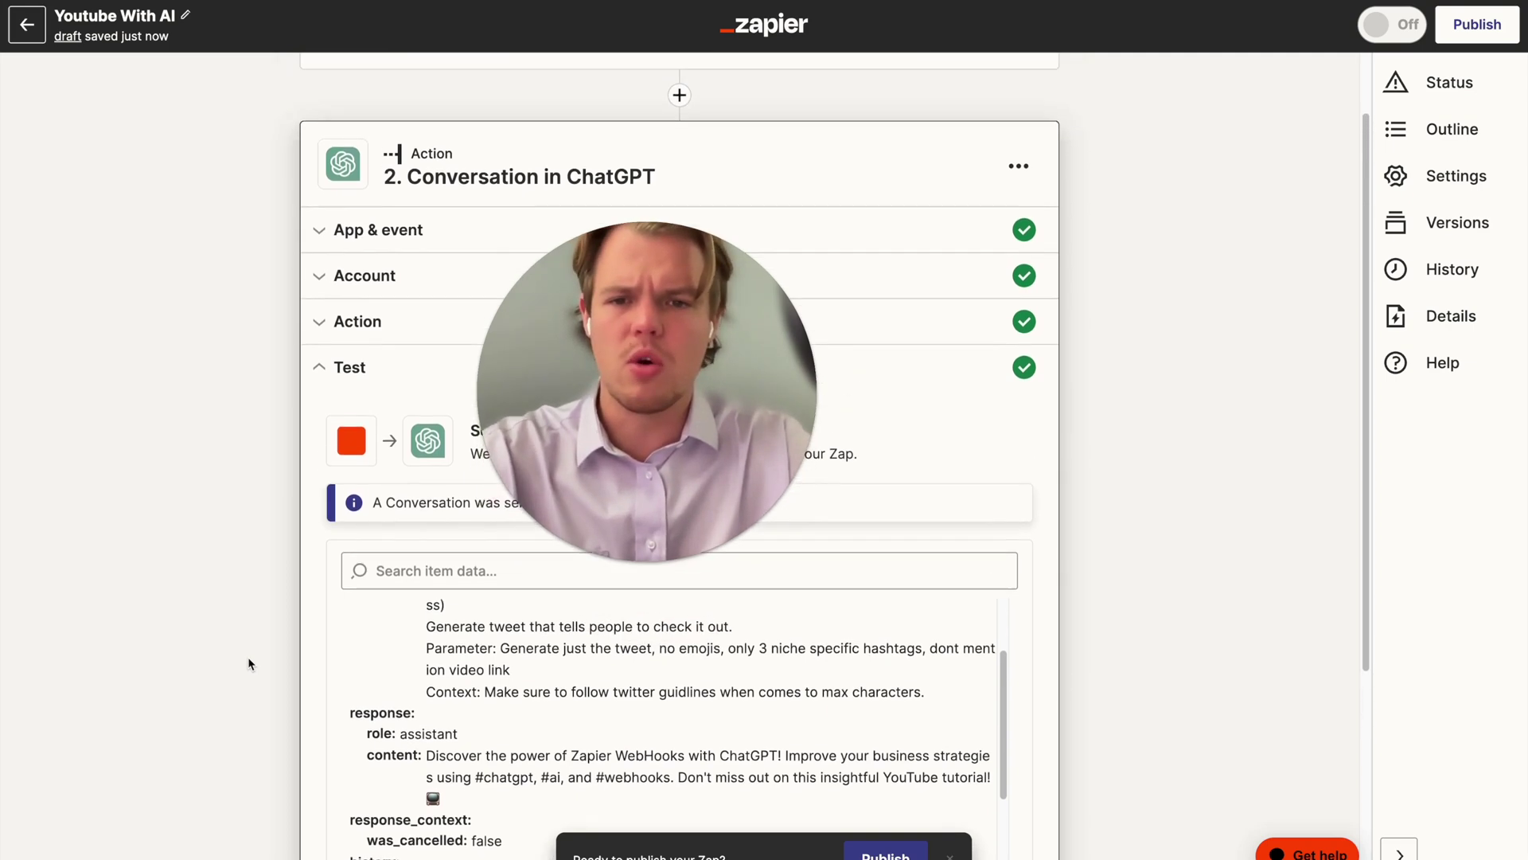
pyautogui.click(394, 429)
pyautogui.scroll(-2, 193, 681)
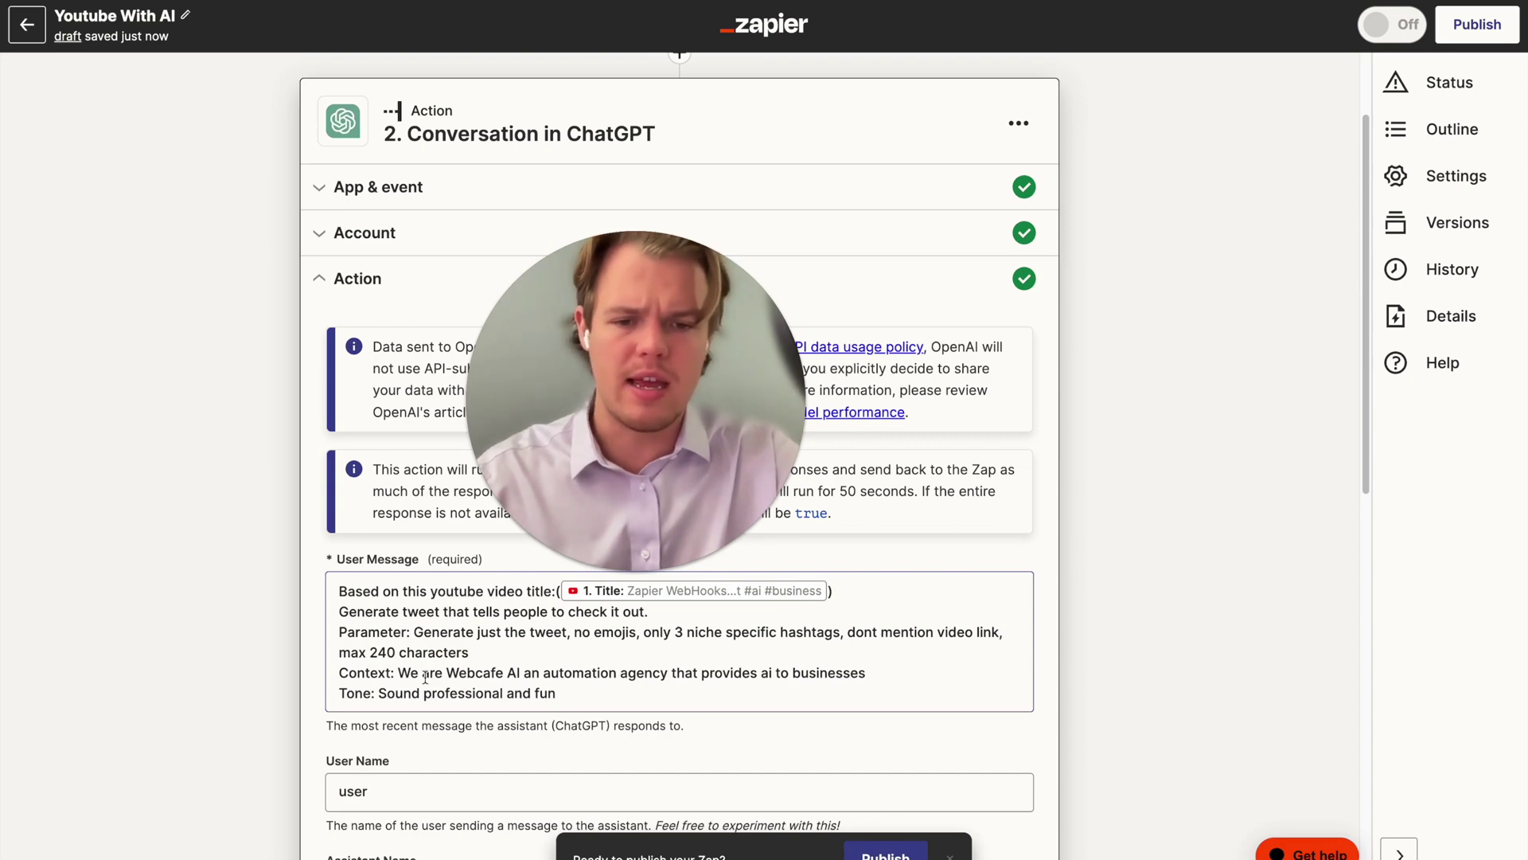
pyautogui.scroll(-1, 425, 677)
pyautogui.scroll(-1, 451, 702)
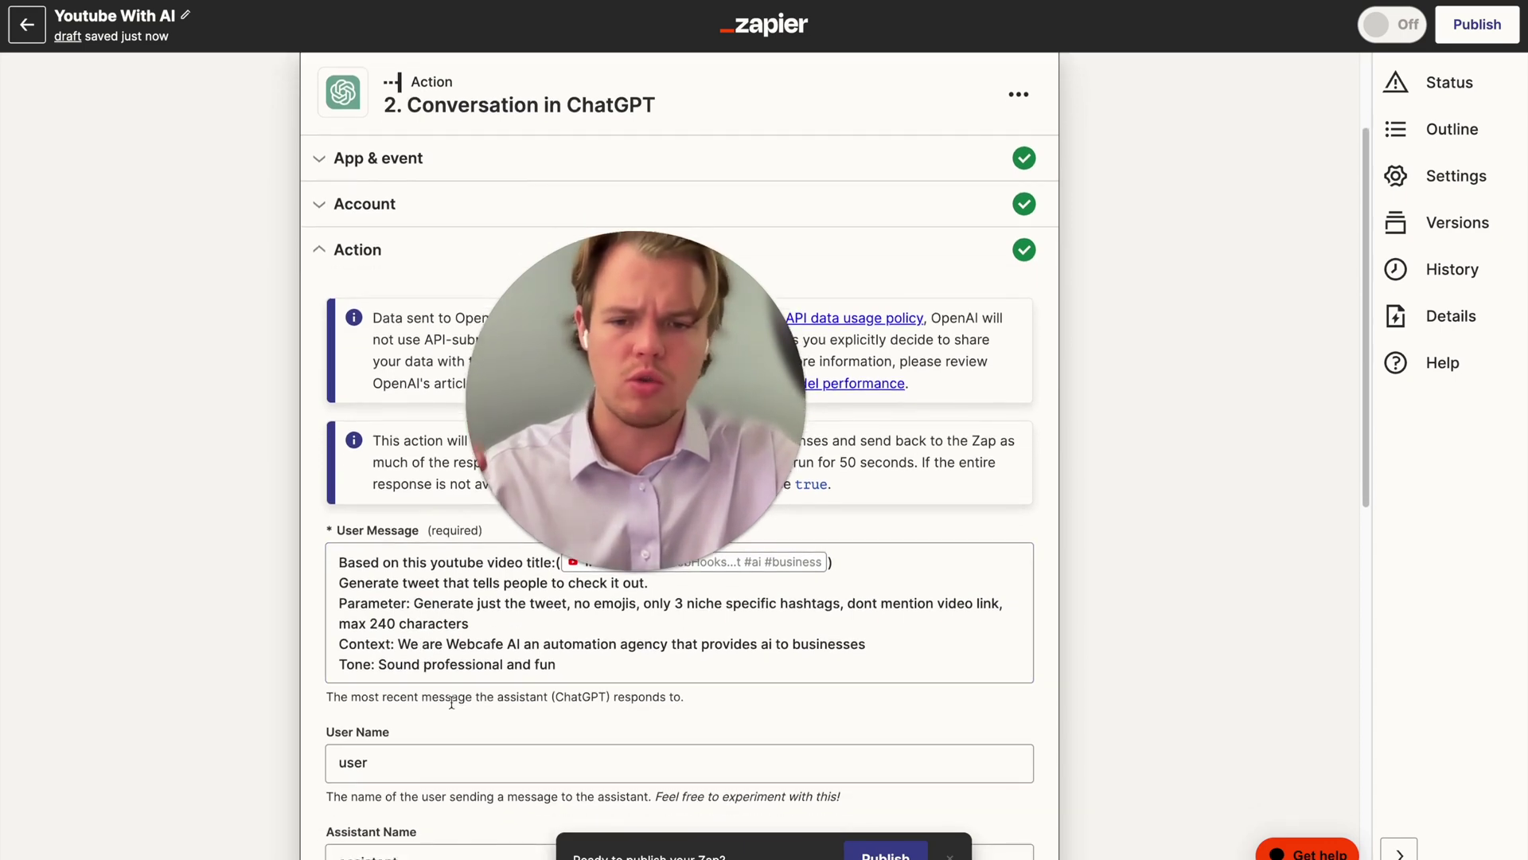
# Set the ChatGPT action's Memory Key to autotw2
pyautogui.scroll(-6, 451, 702)
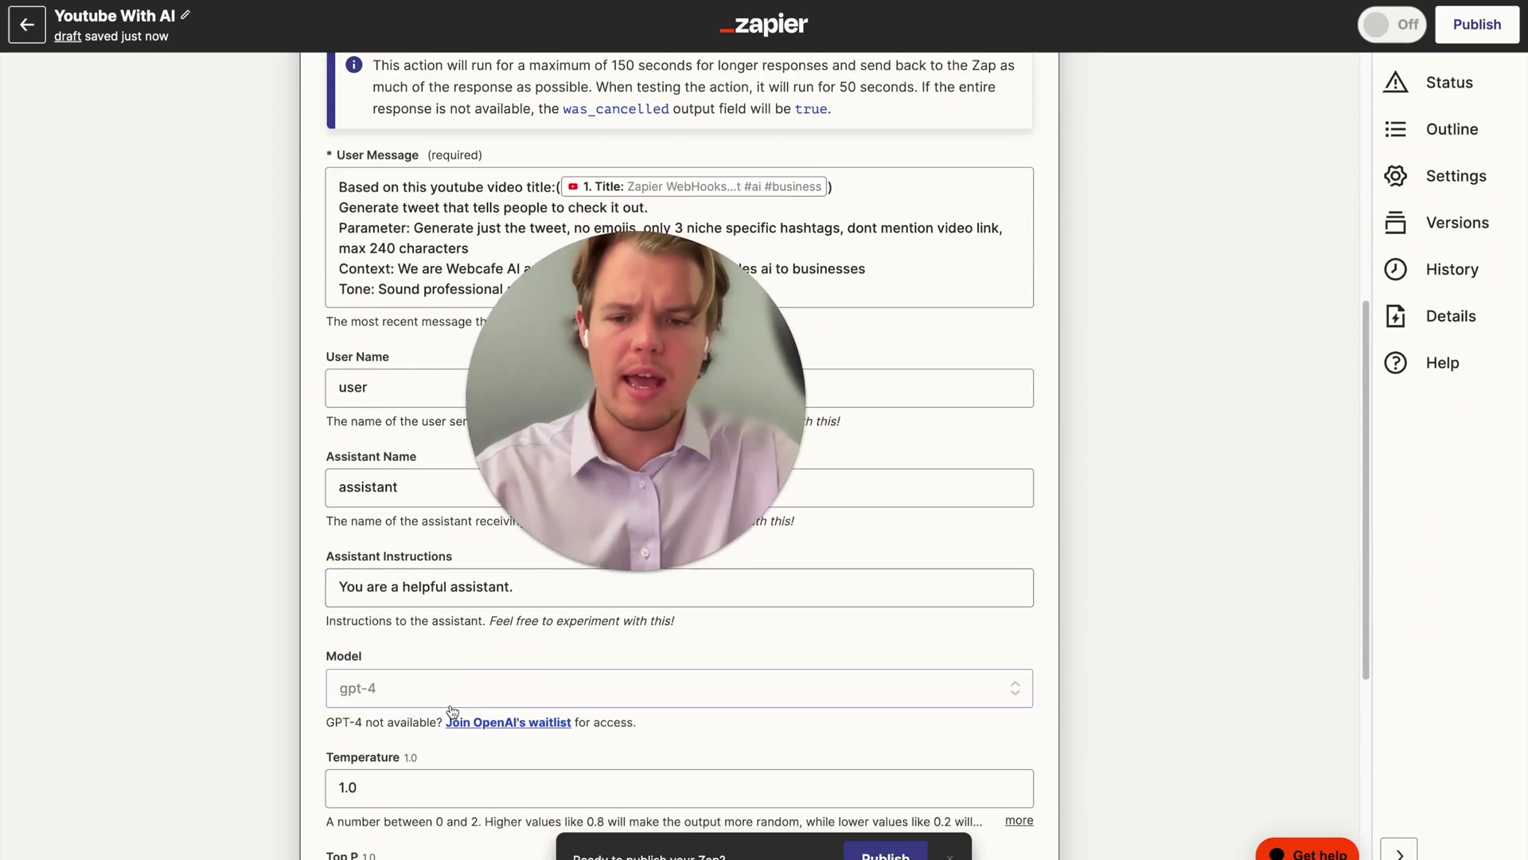
pyautogui.scroll(-3, 438, 726)
pyautogui.click(382, 774)
pyautogui.press('BackSpace')
pyautogui.write('2')
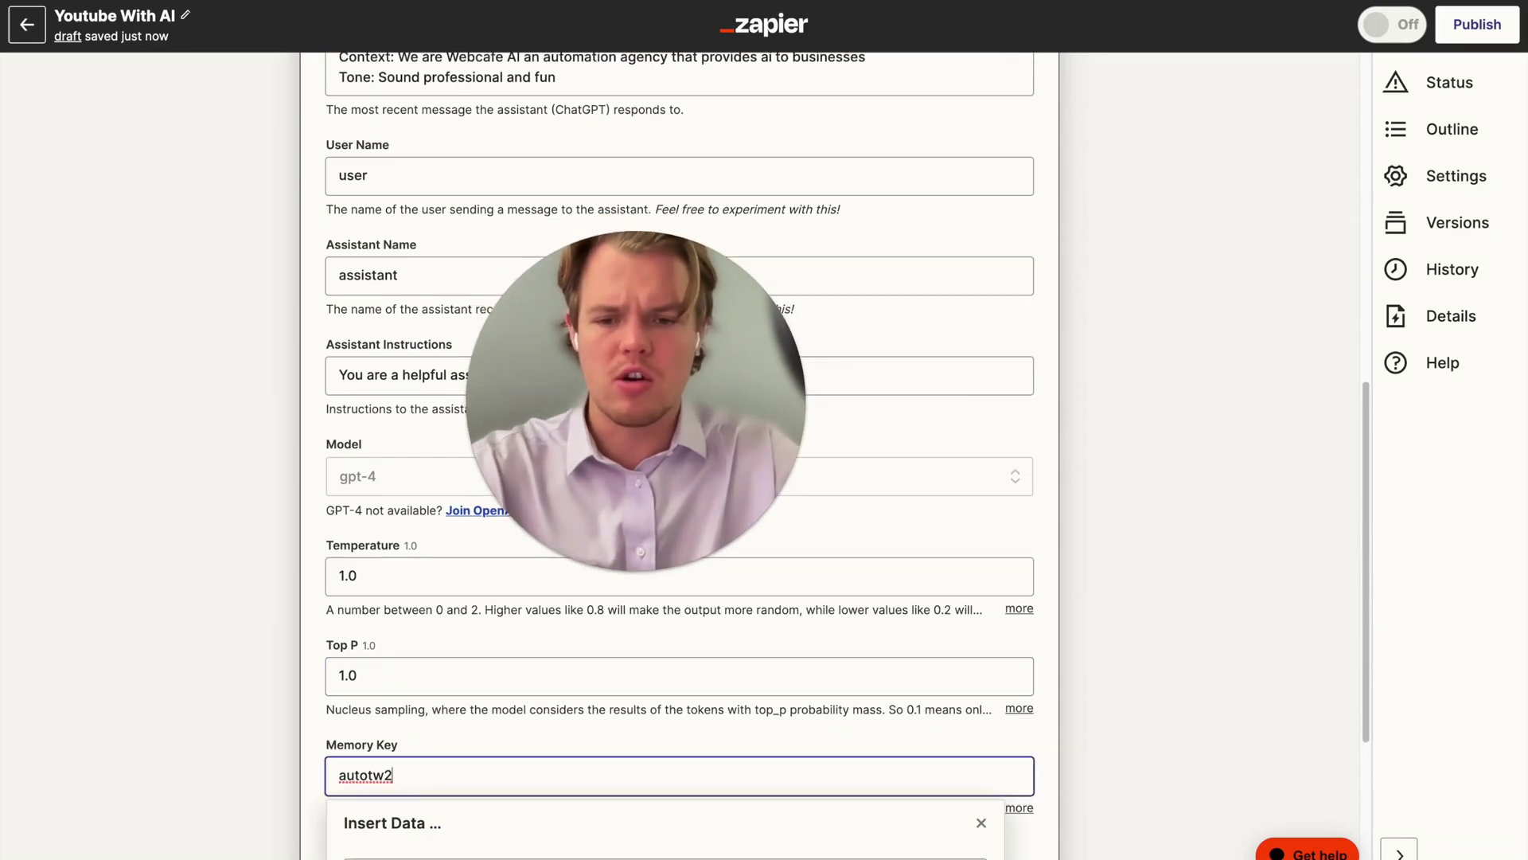
pyautogui.click(244, 708)
# Retest the ChatGPT action with the updated prompt and memory key, and review the generated tweet in the response content
pyautogui.scroll(-3, 300, 723)
pyautogui.click(513, 682)
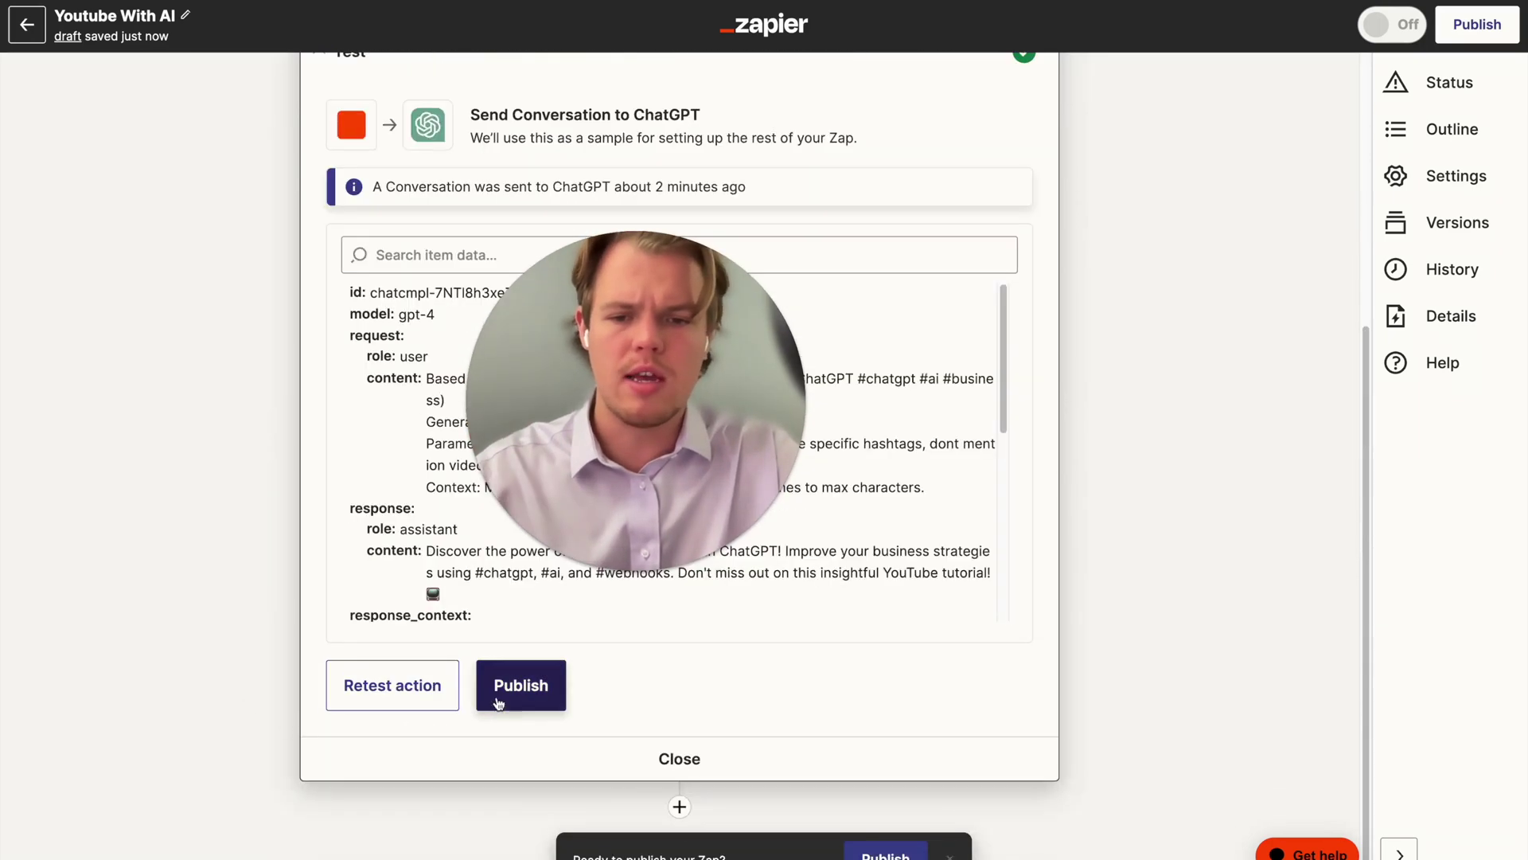
pyautogui.click(414, 697)
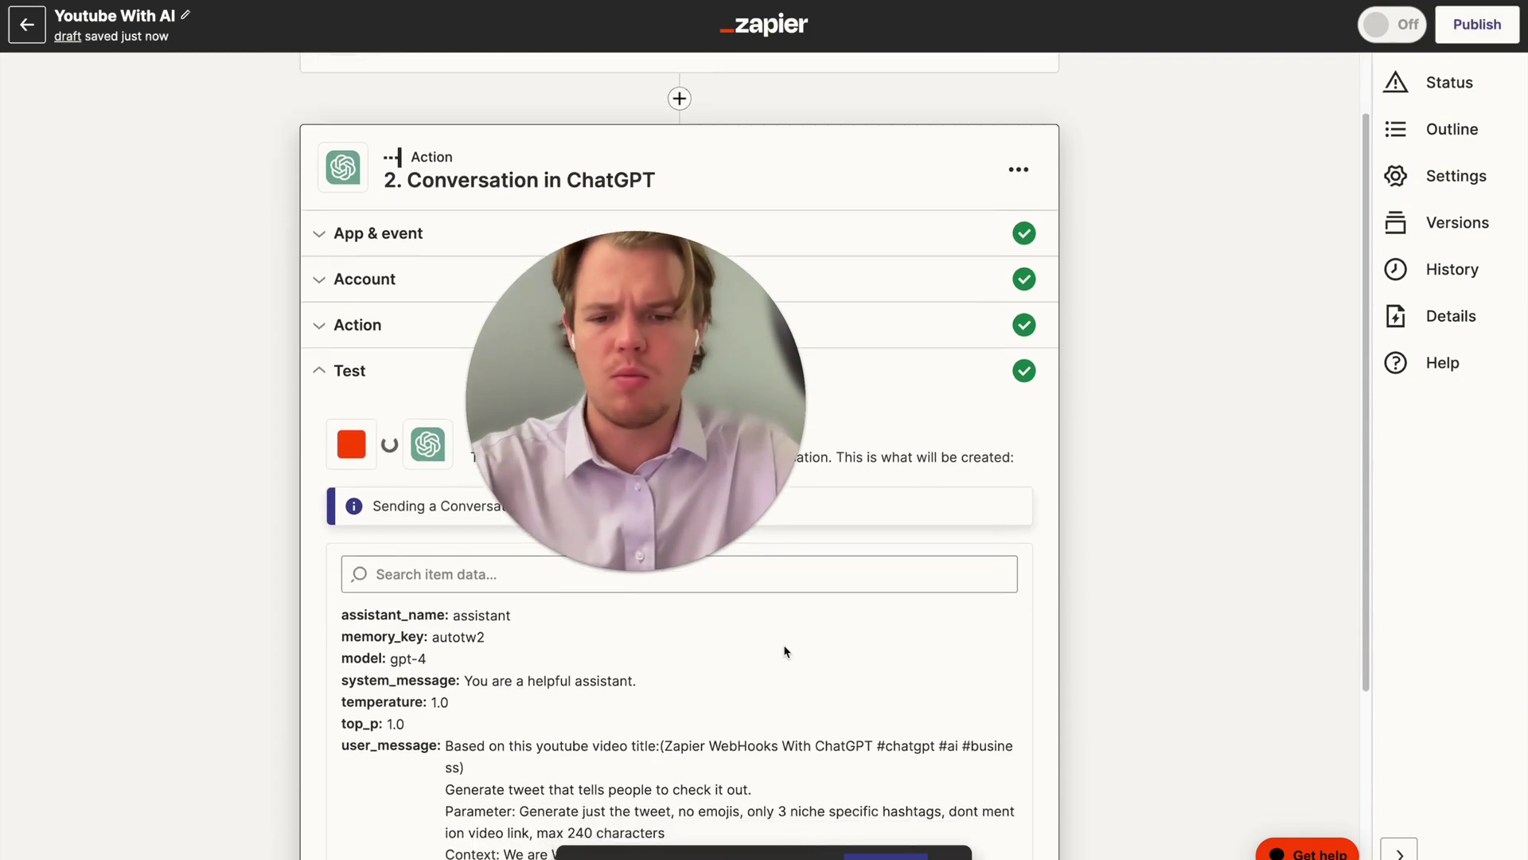
pyautogui.scroll(-3, 785, 651)
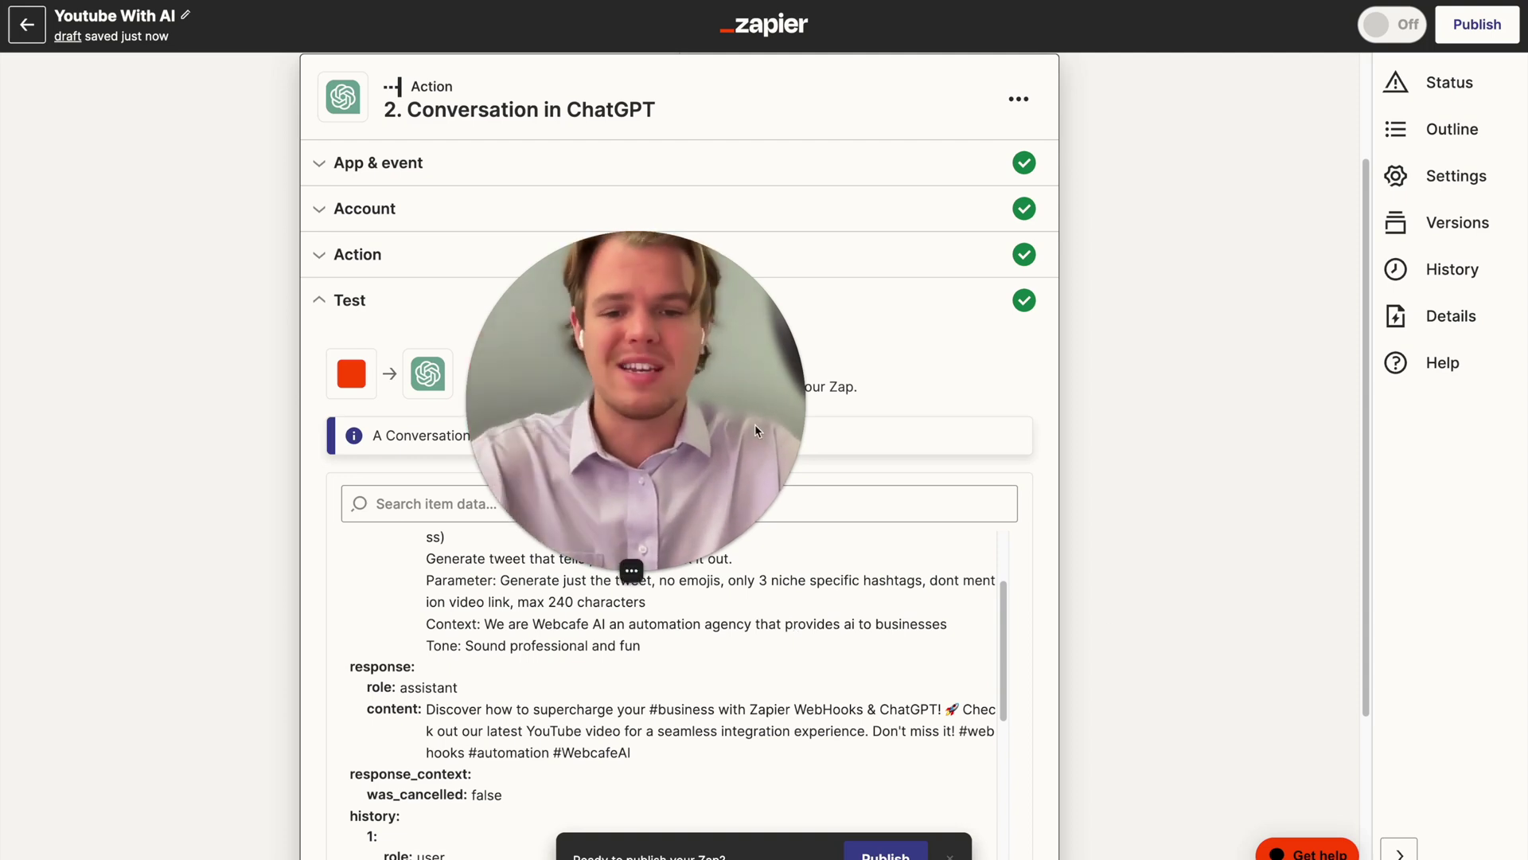
pyautogui.scroll(-3, 679, 806)
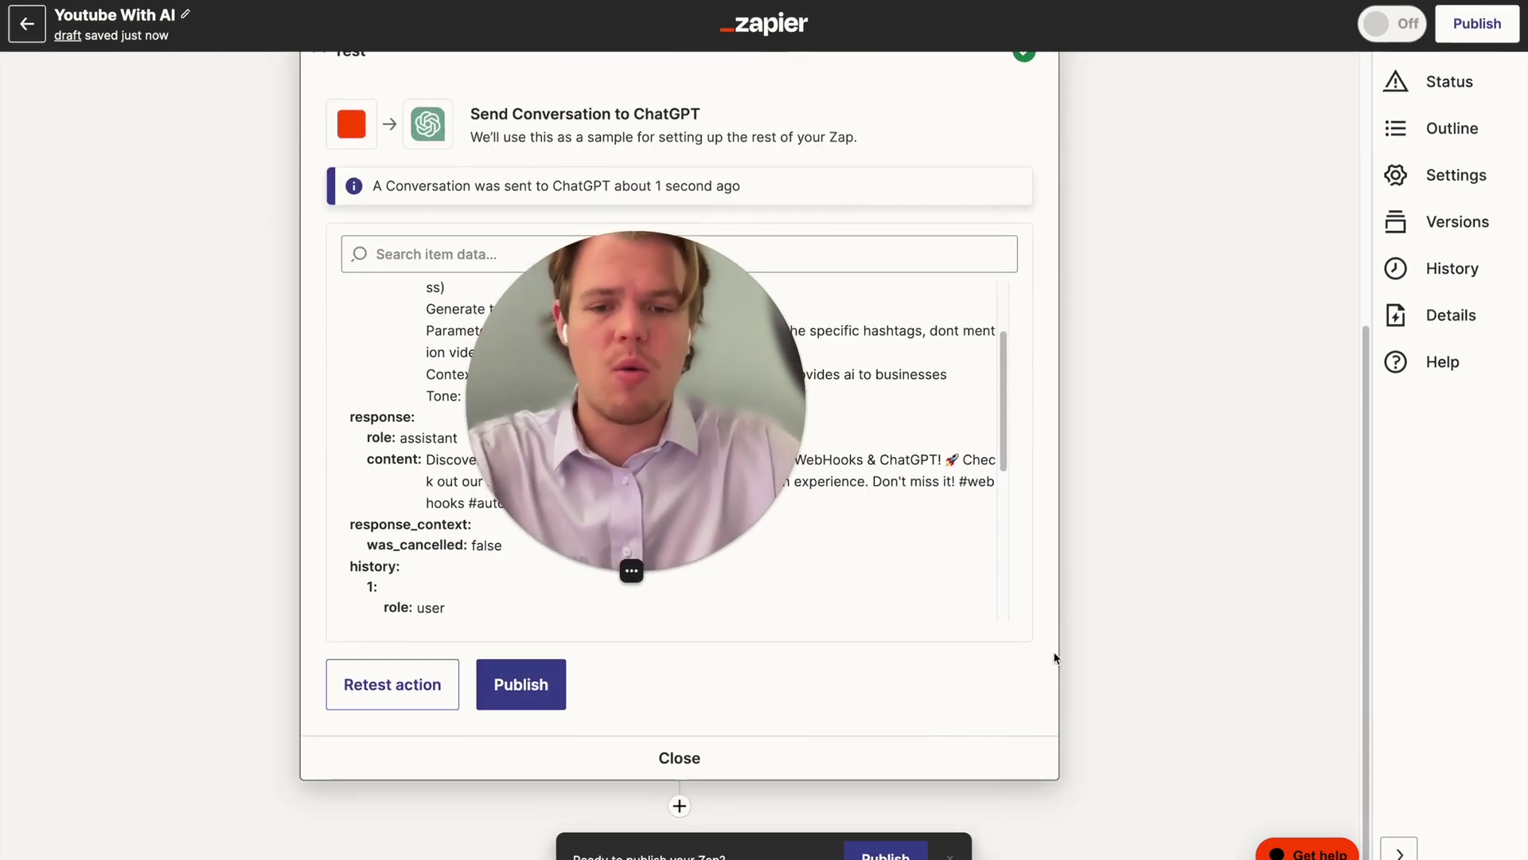
# Add a Twitter action as the third step of the Zap with Create Tweet as its event
pyautogui.click(679, 805)
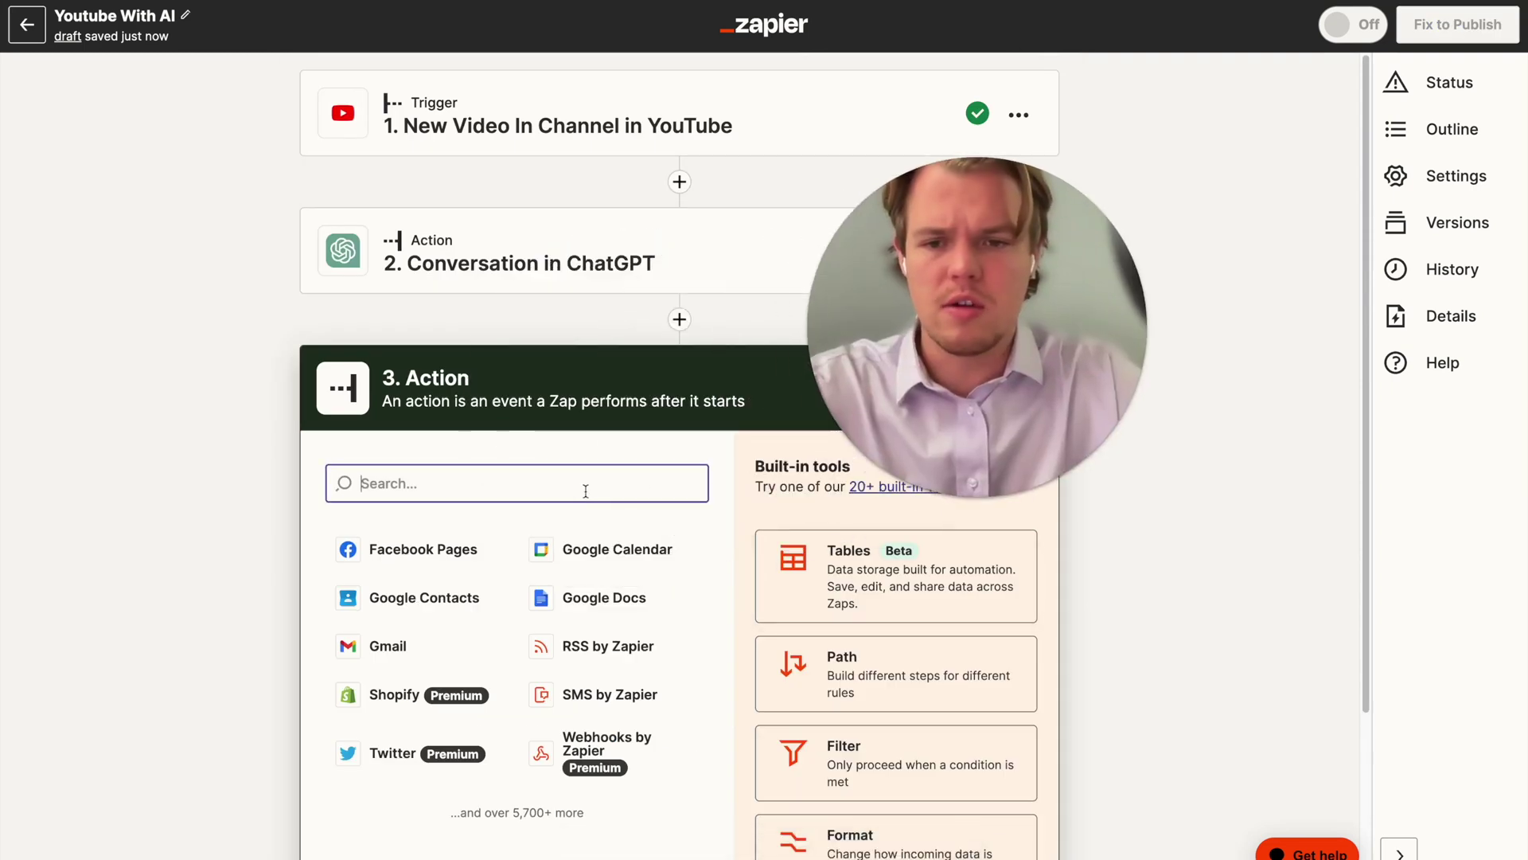
pyautogui.write('tw')
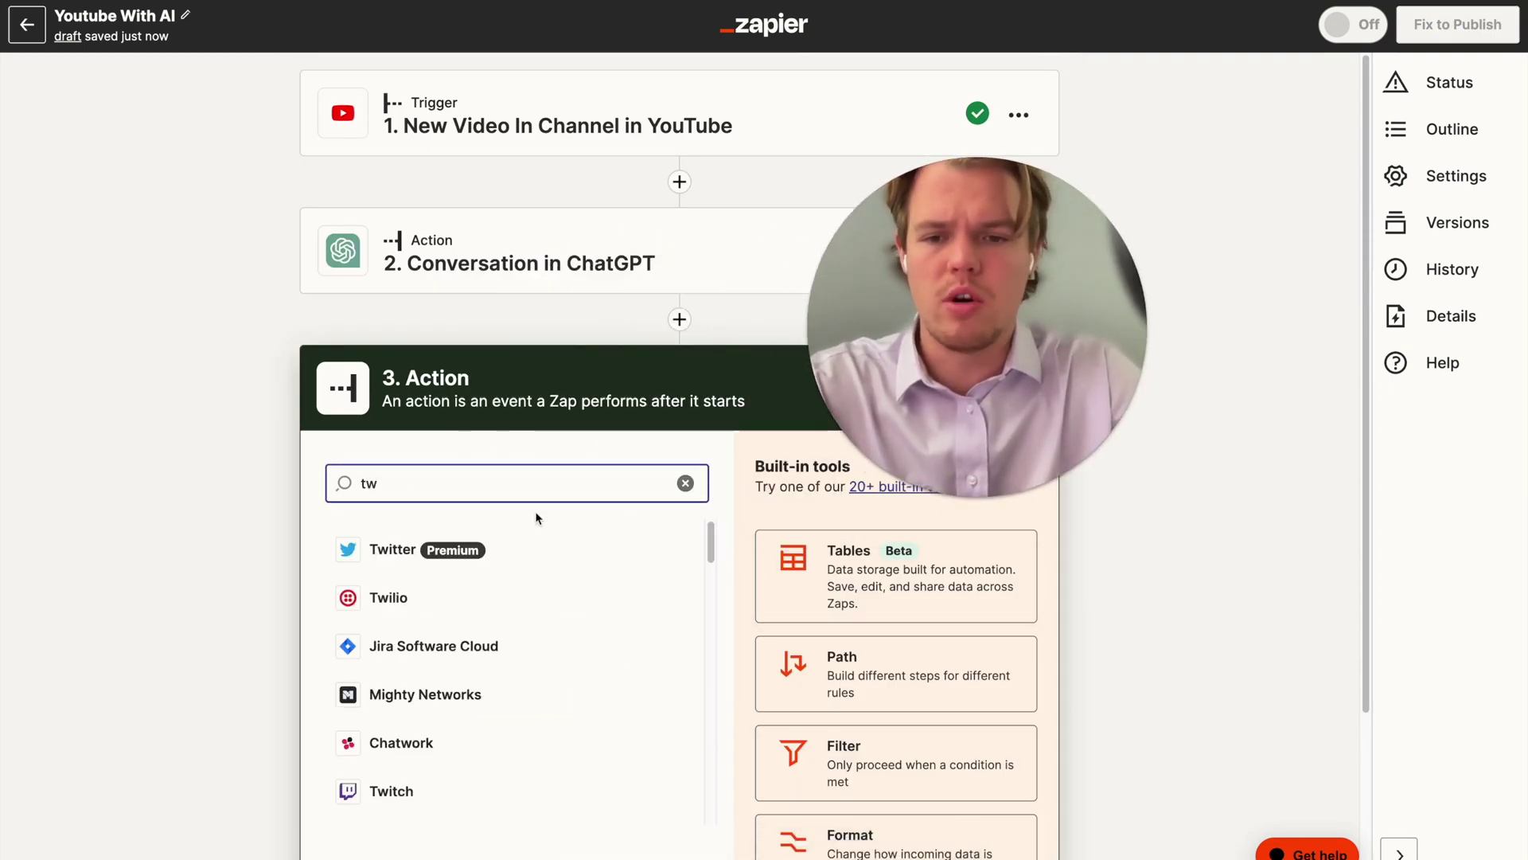
pyautogui.click(468, 545)
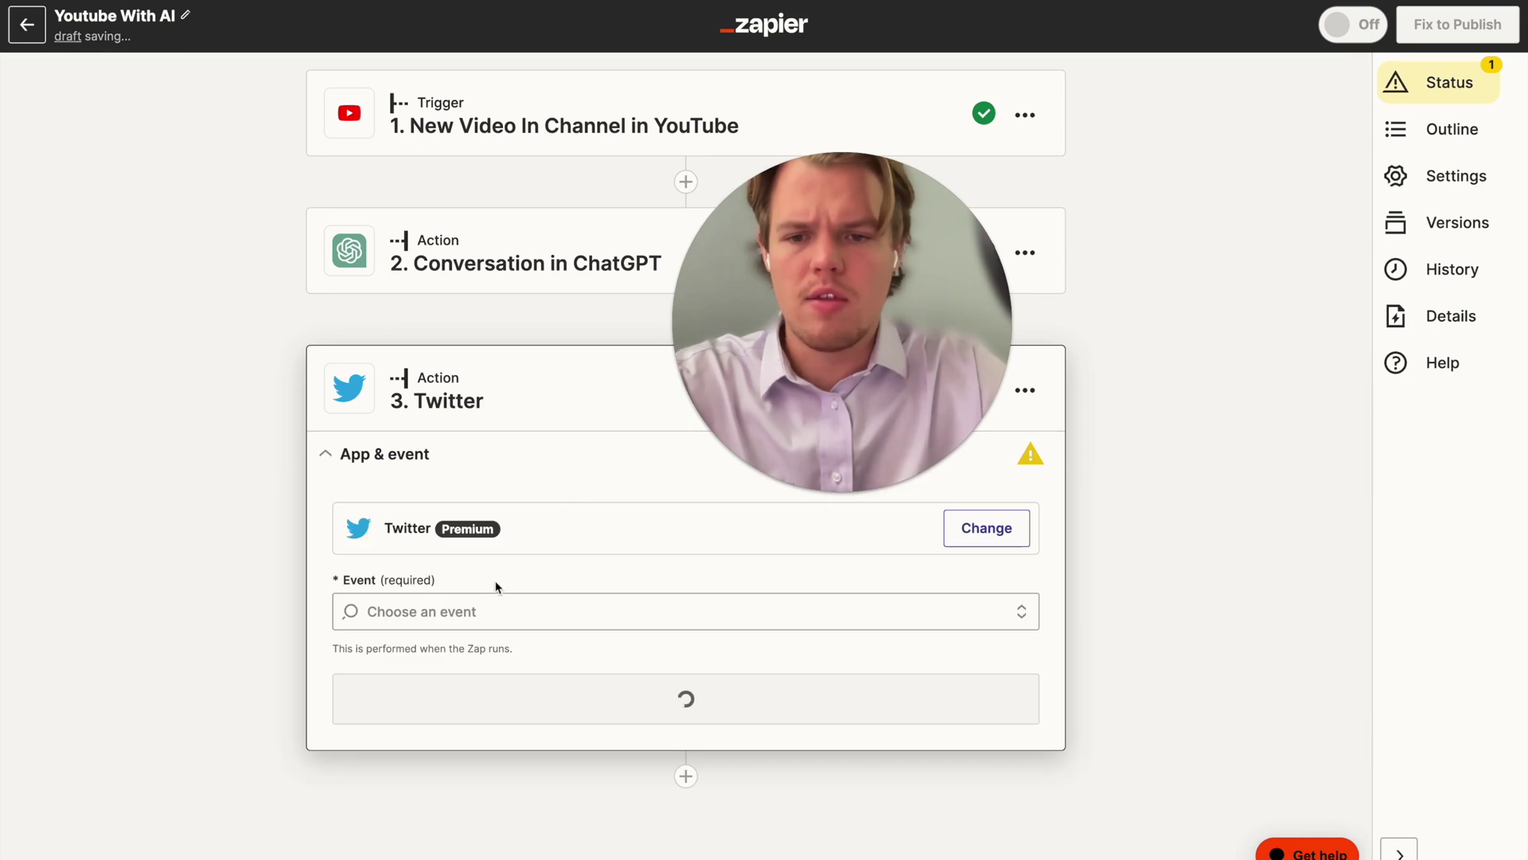
pyautogui.click(477, 612)
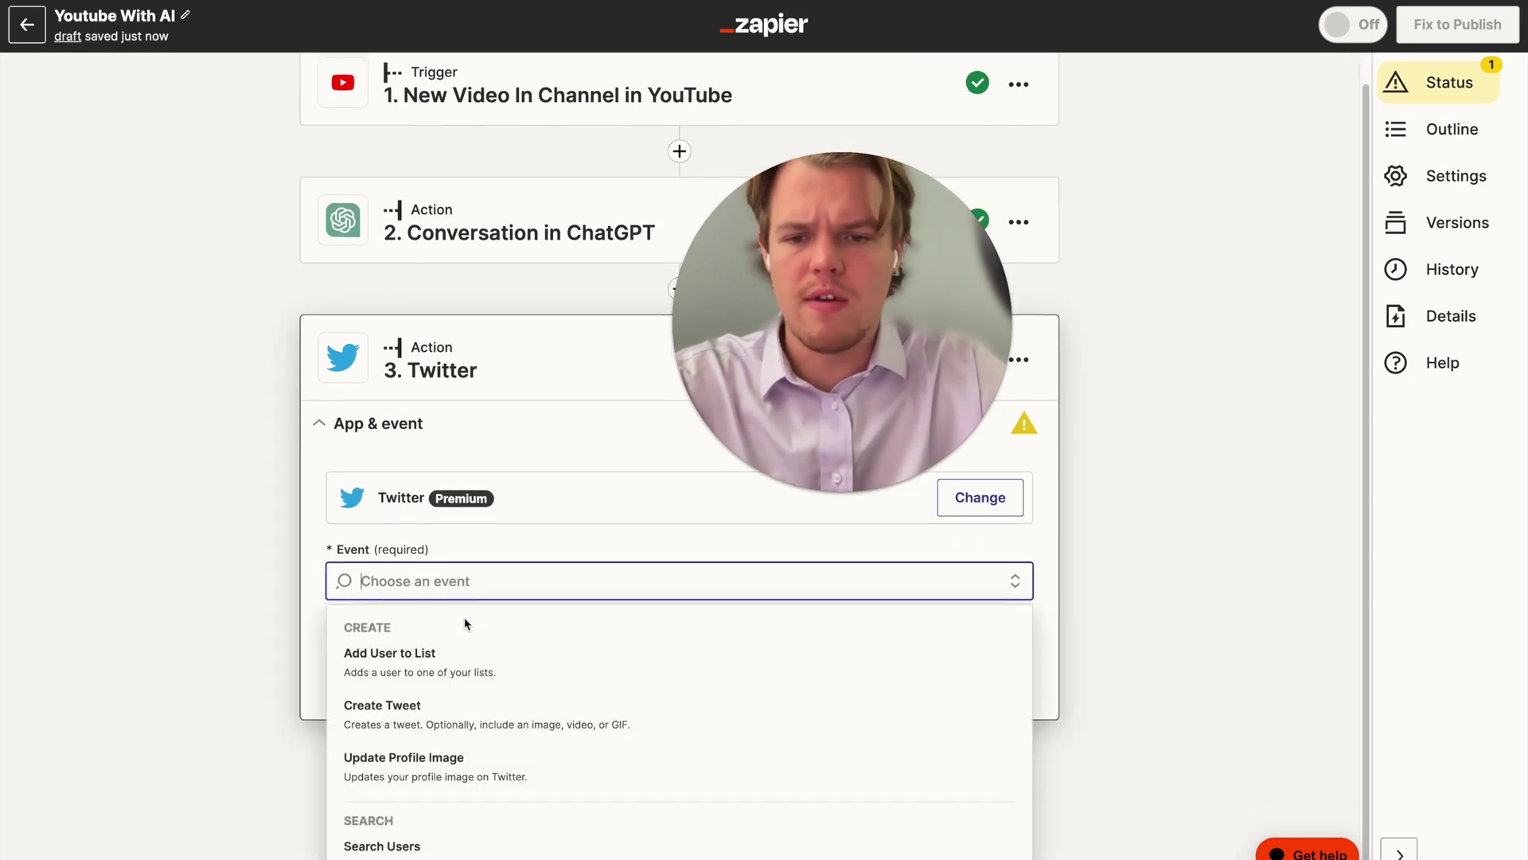
pyautogui.click(476, 729)
pyautogui.click(612, 704)
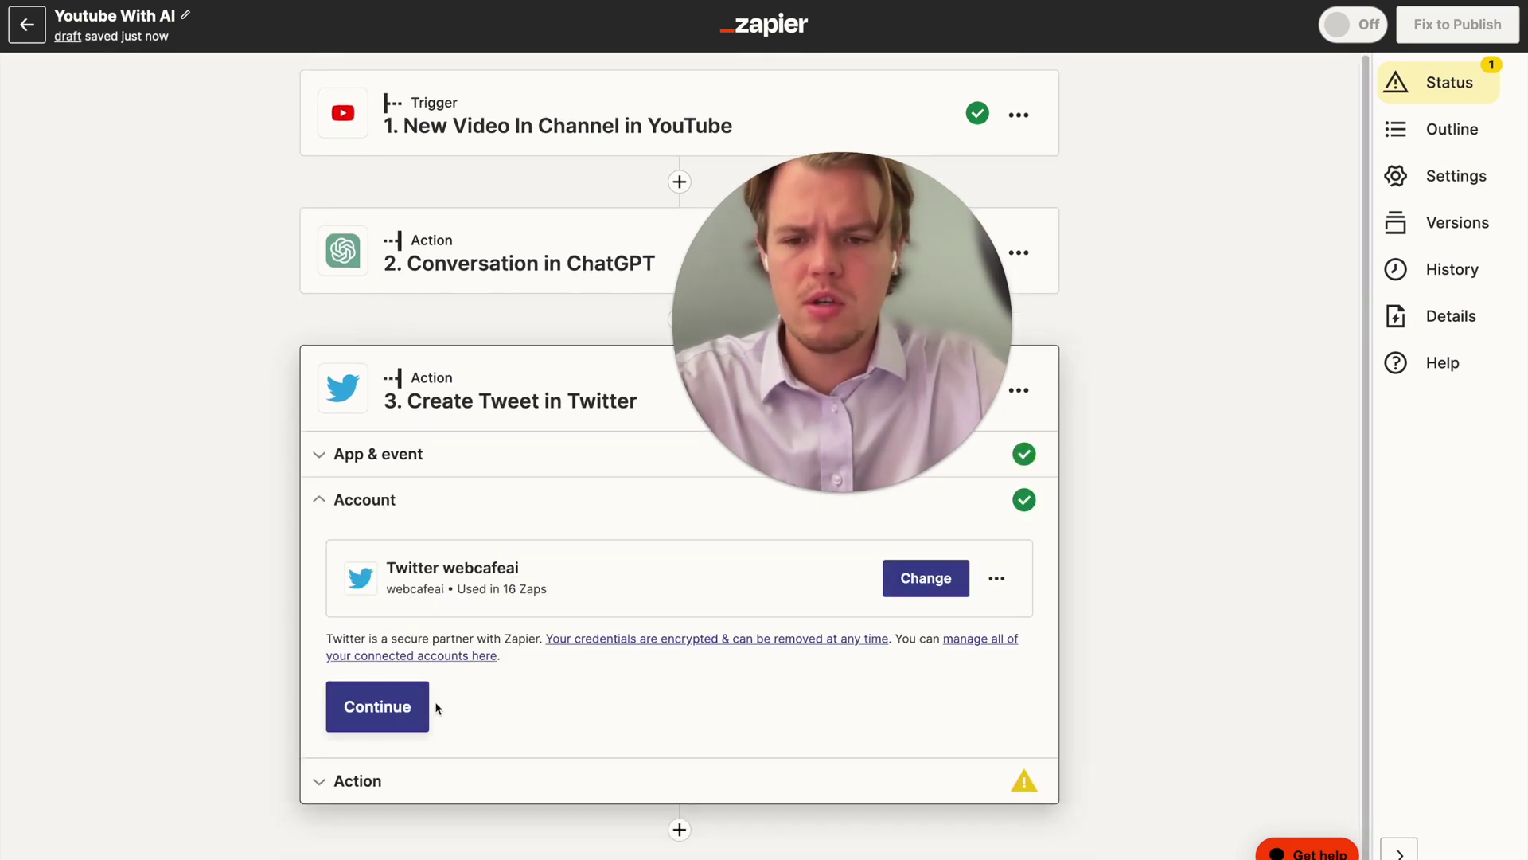
# Keep the connected webcafeai Twitter account and insert ChatGPT's Assistant Response Message into the tweet's Message field
pyautogui.click(415, 701)
pyautogui.scroll(-2, 574, 602)
pyautogui.click(505, 481)
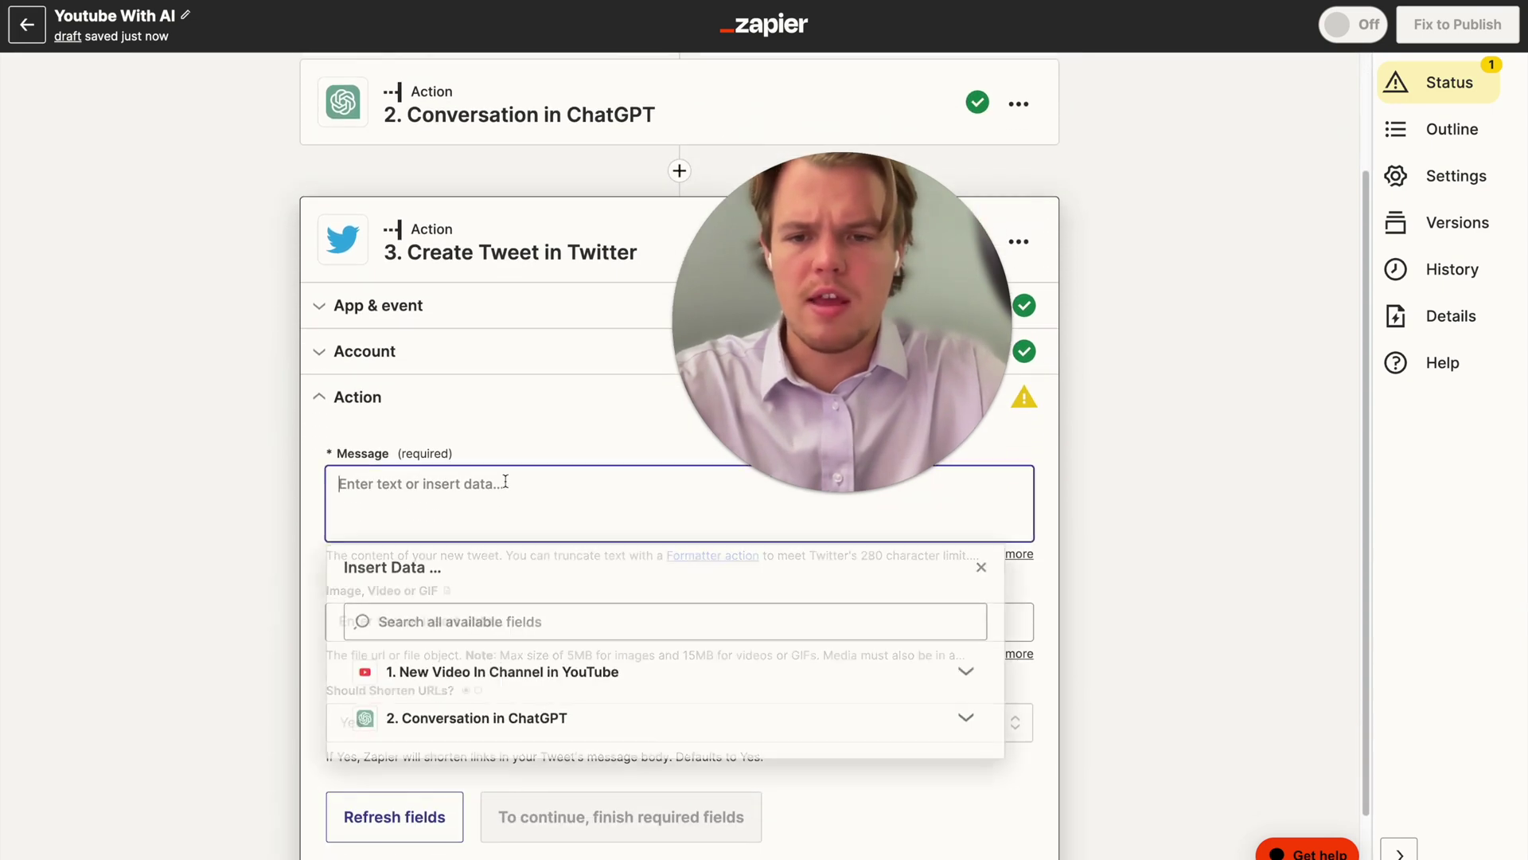
pyautogui.click(529, 716)
pyautogui.scroll(-10, 532, 756)
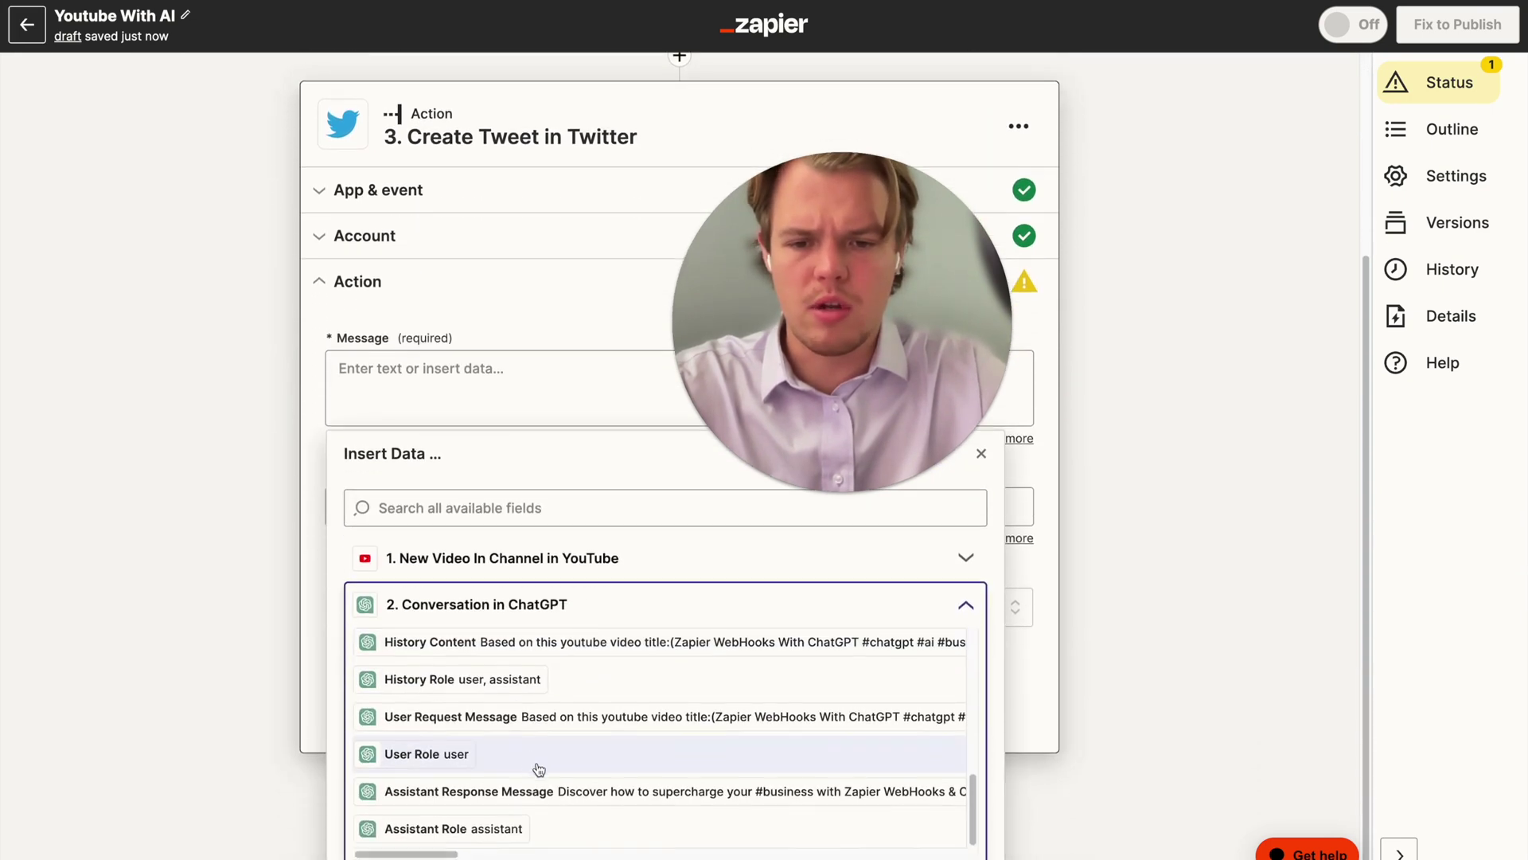
pyautogui.click(529, 791)
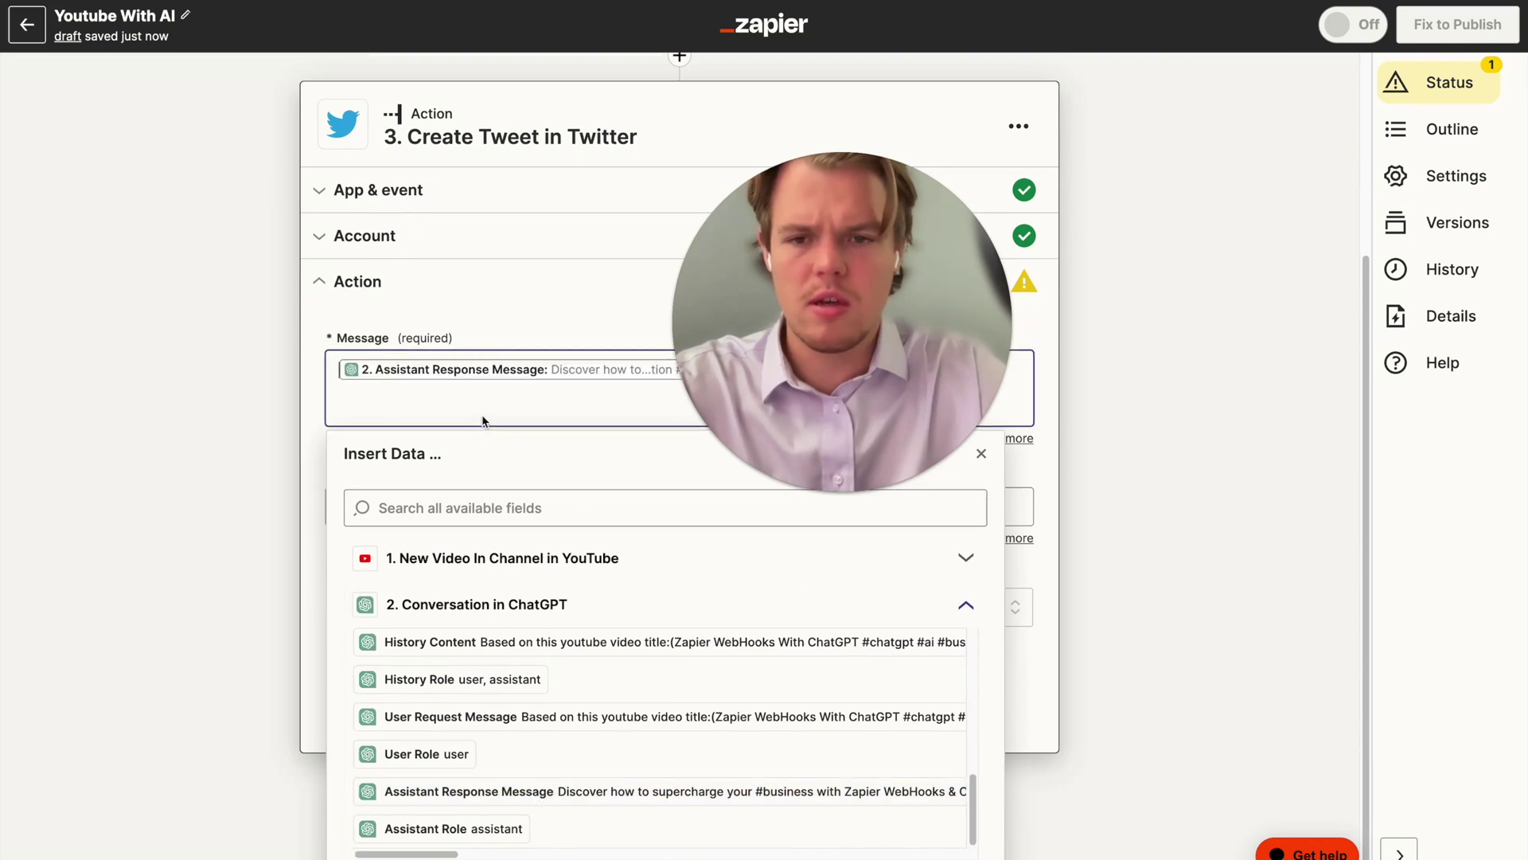
pyautogui.click(989, 290)
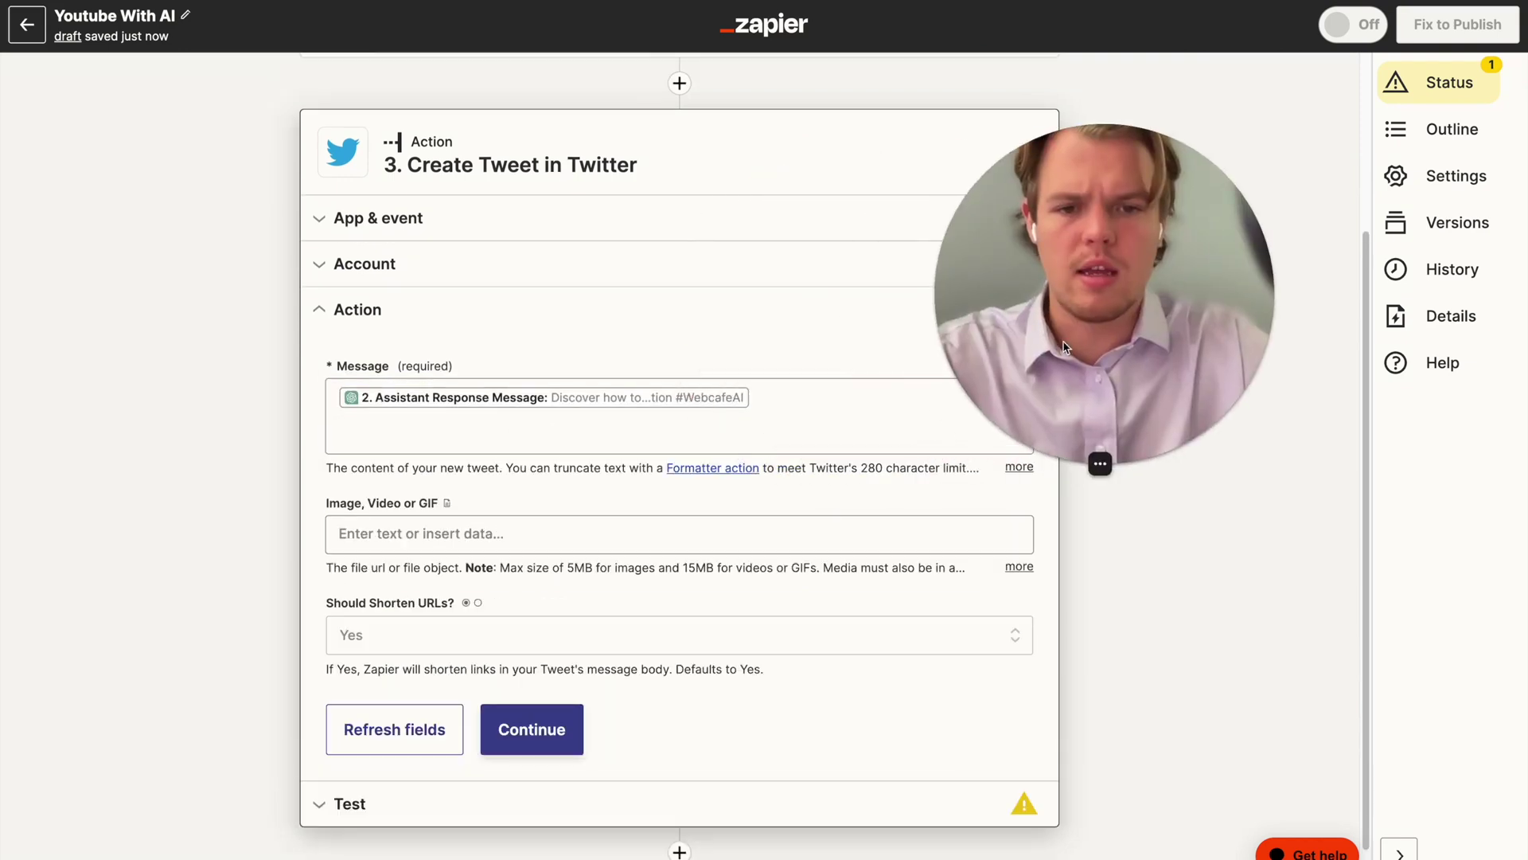
# Add the line "Find Video Here 👇" below the response in the tweet's Message, with a blank line between them
pyautogui.click(823, 401)
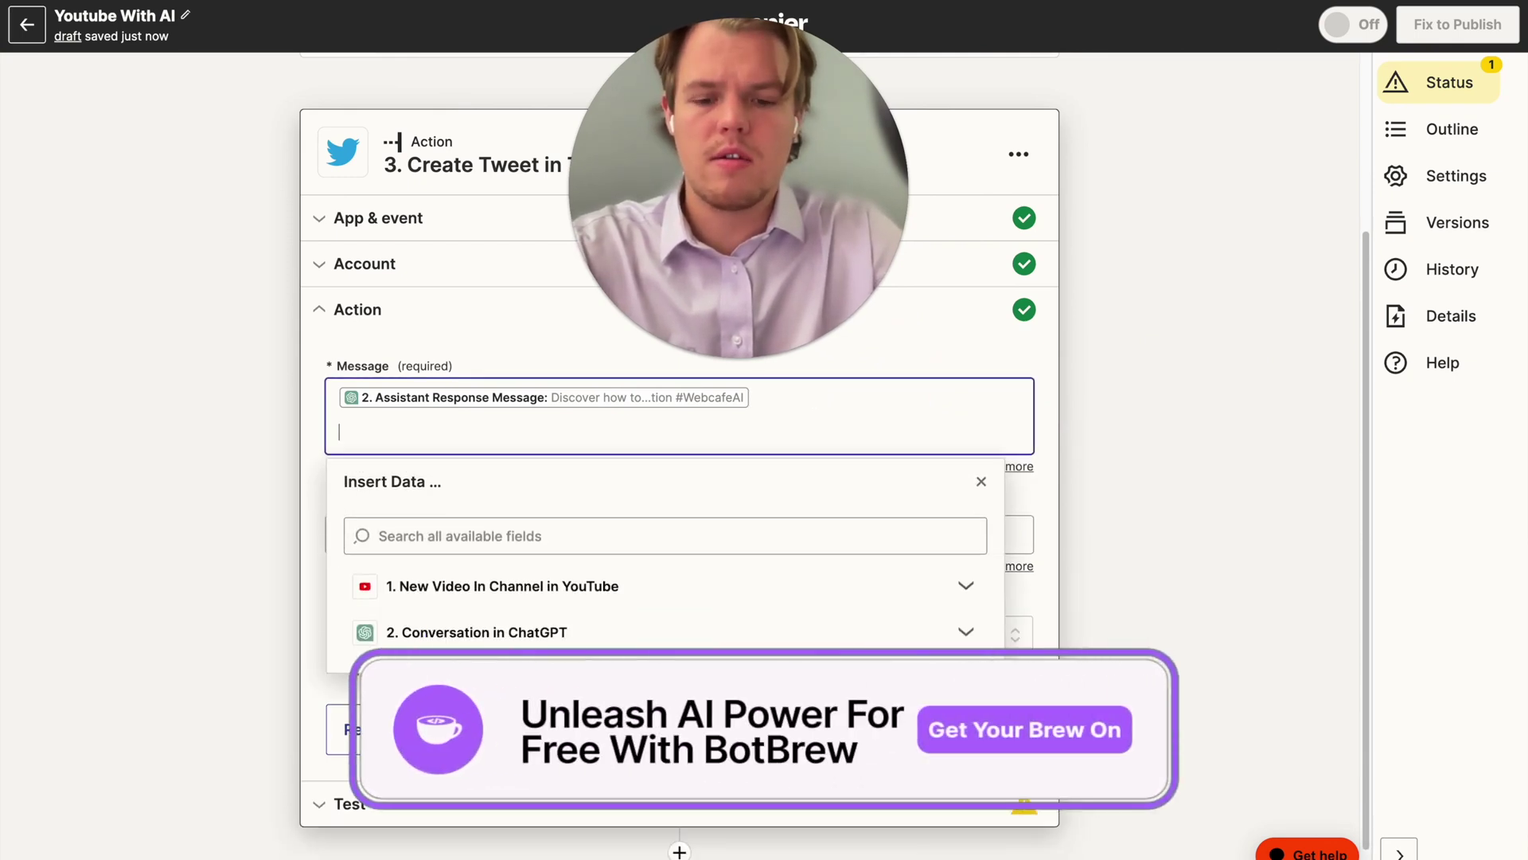
pyautogui.write('Find Video')
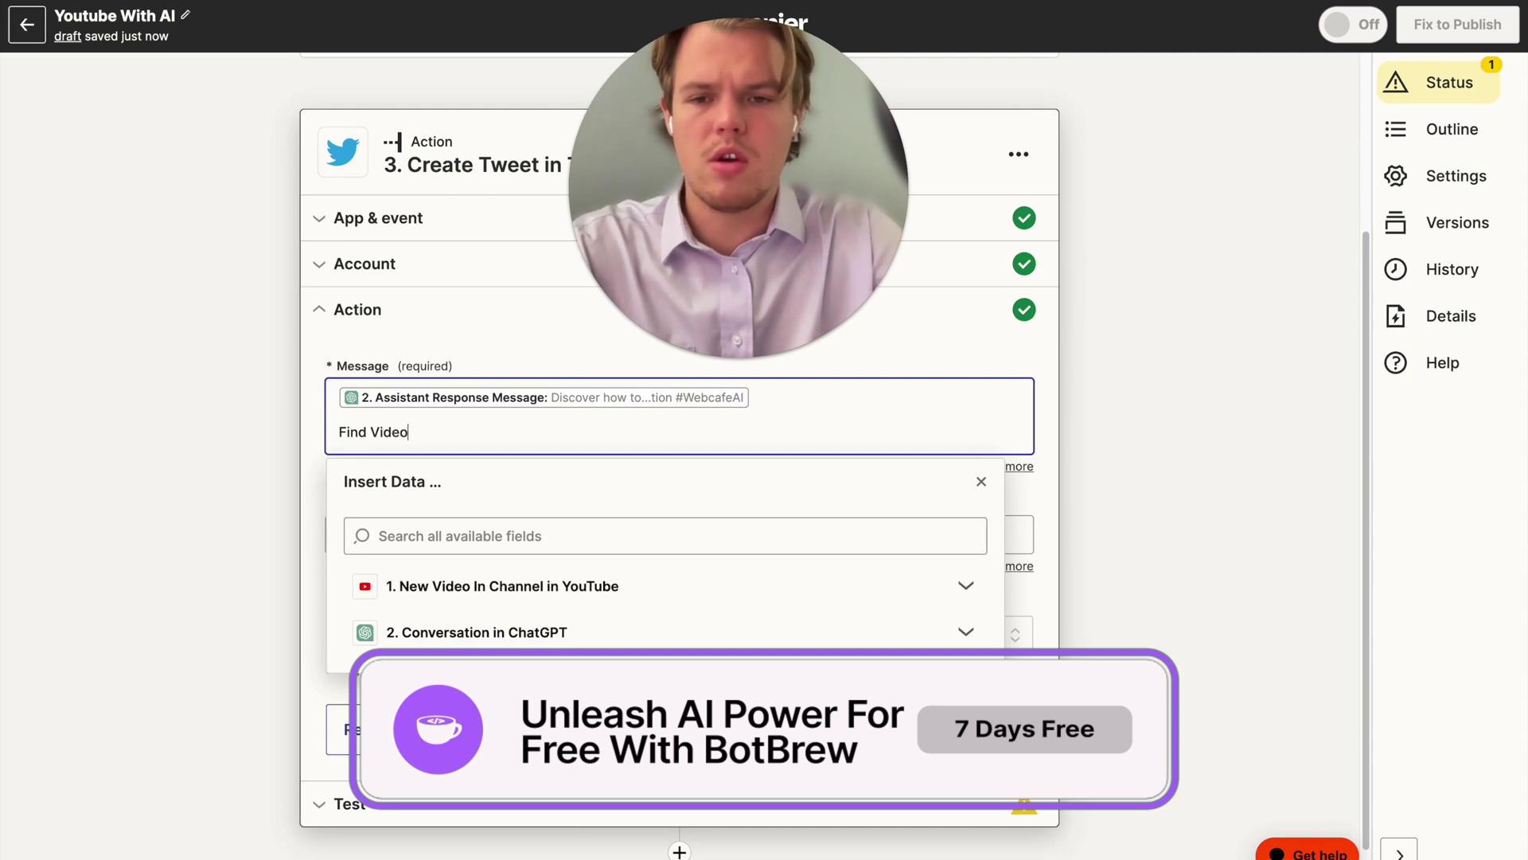
pyautogui.write(' Here')
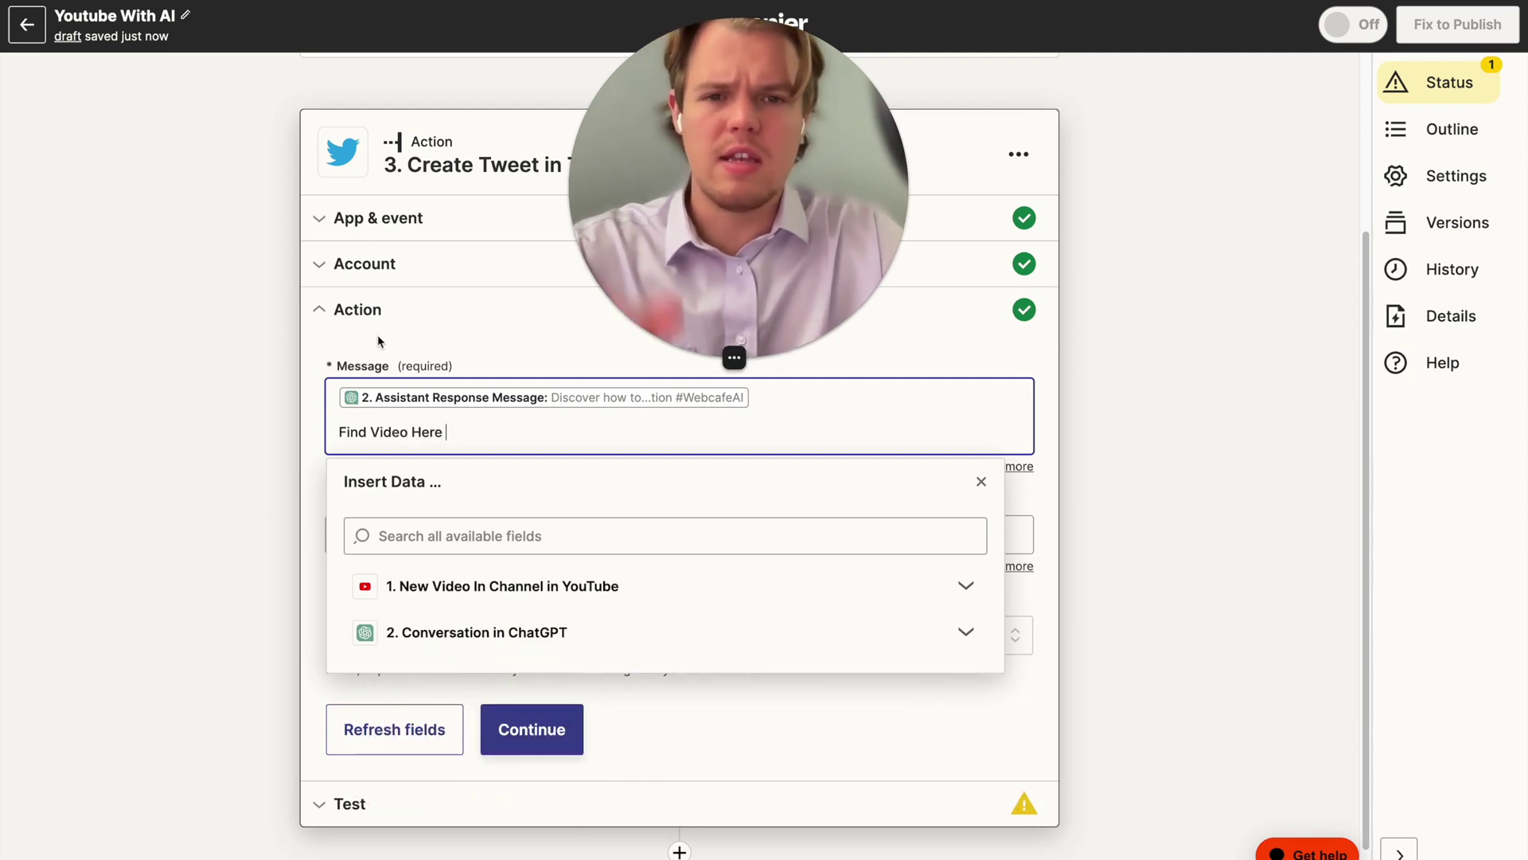
pyautogui.write('👇')
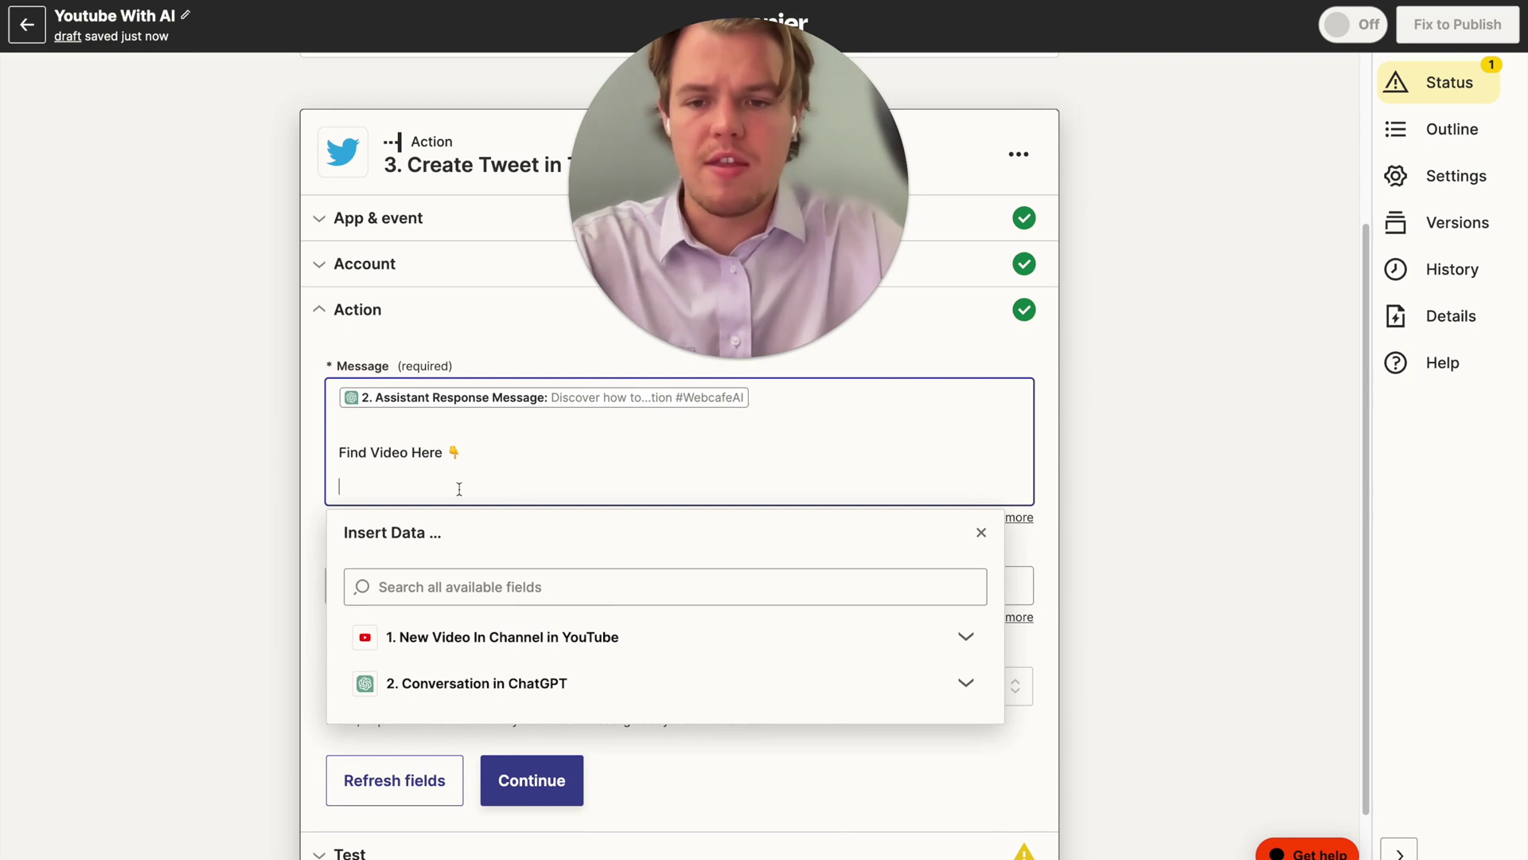
# Insert the Youtube.com URL field from the YouTube trigger on the line below "Find Video Here 👇"
pyautogui.click(551, 641)
pyautogui.scroll(-2, 605, 667)
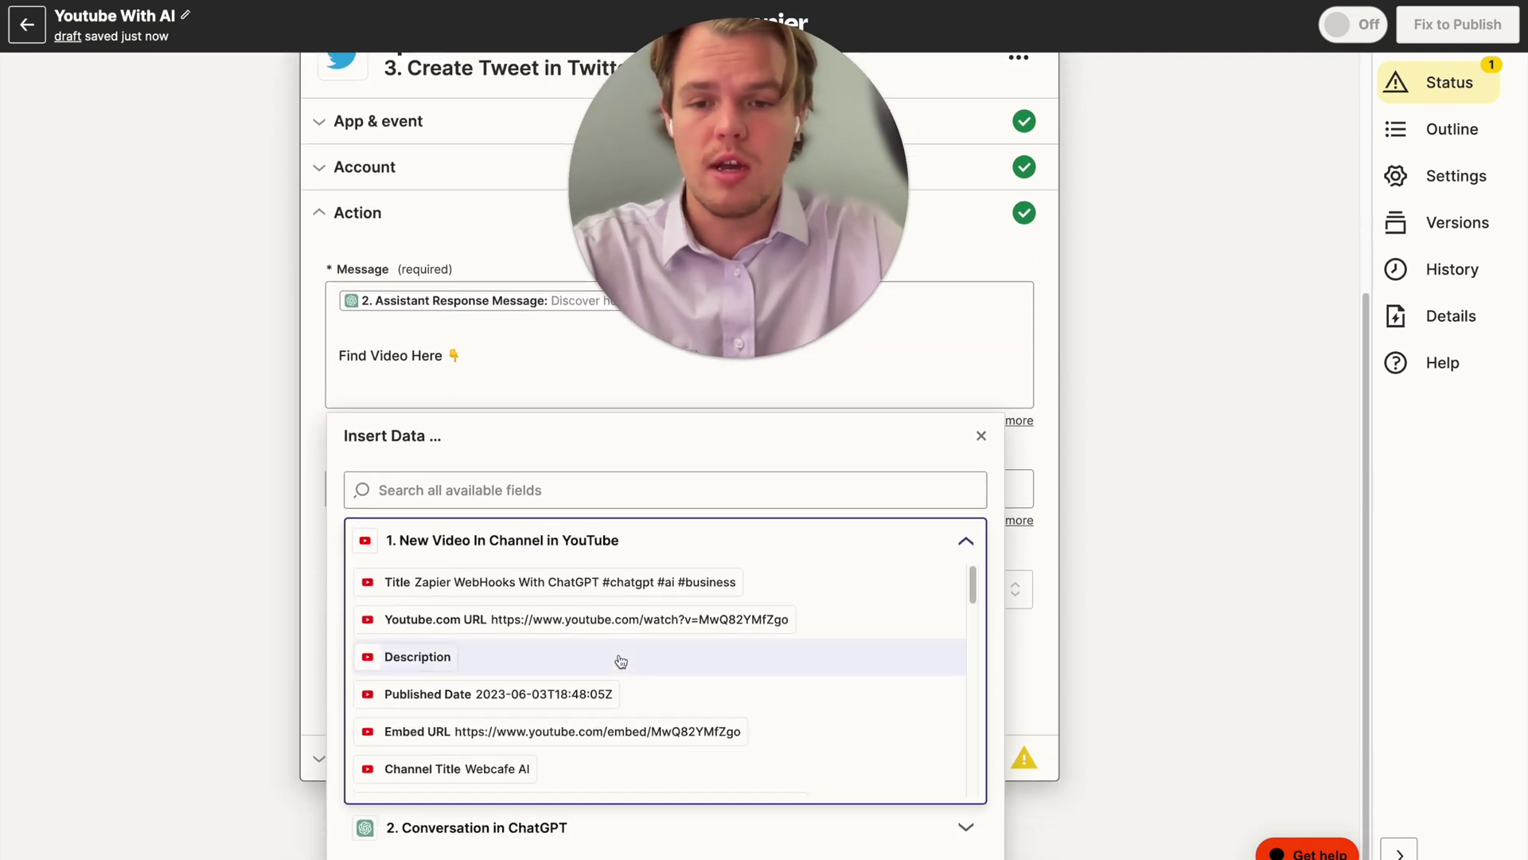
pyautogui.scroll(1, 632, 653)
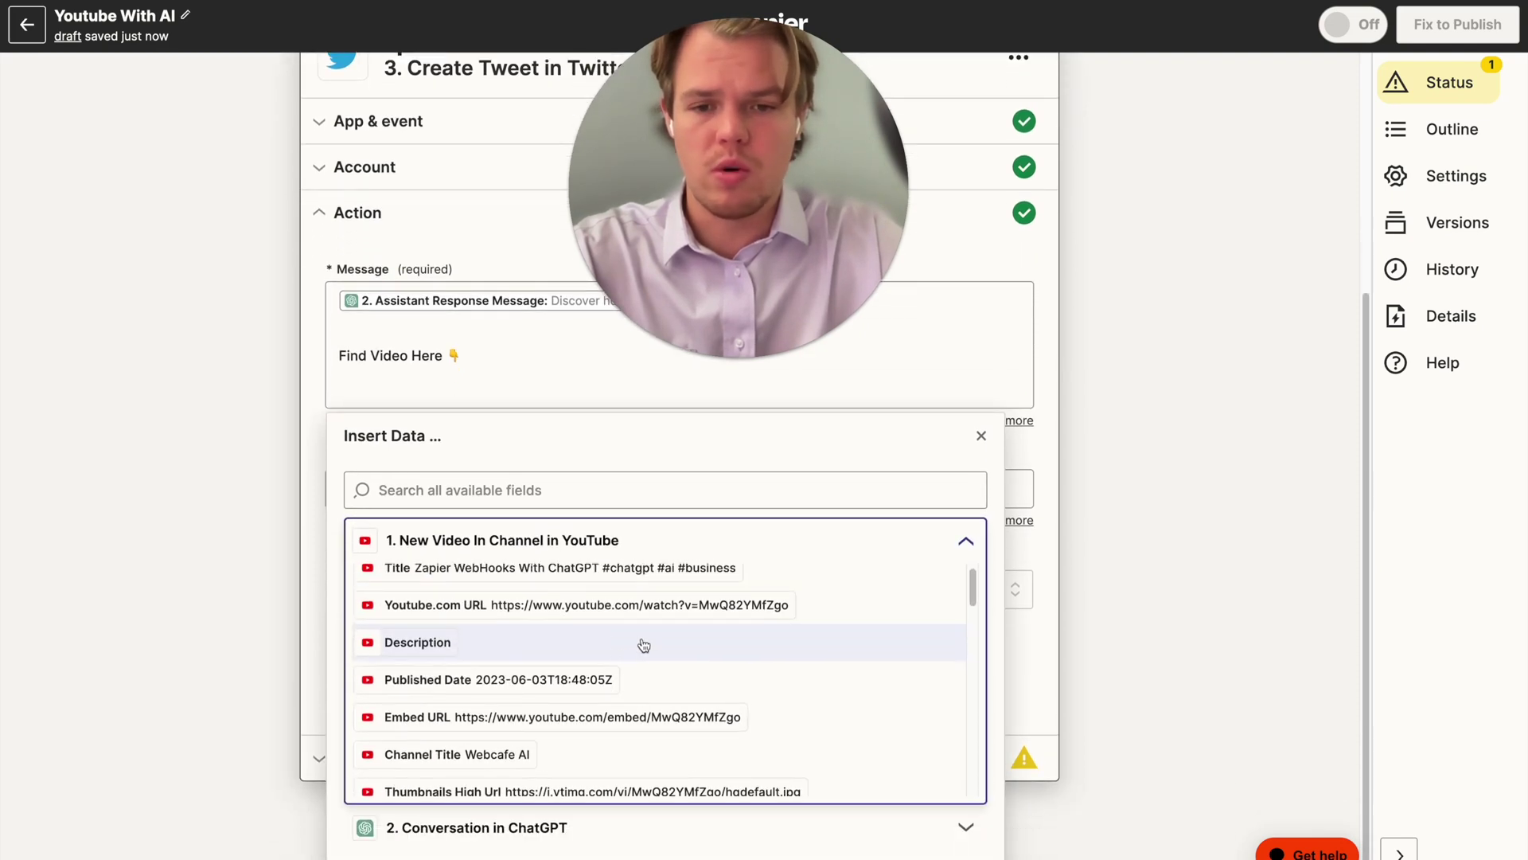
pyautogui.click(682, 606)
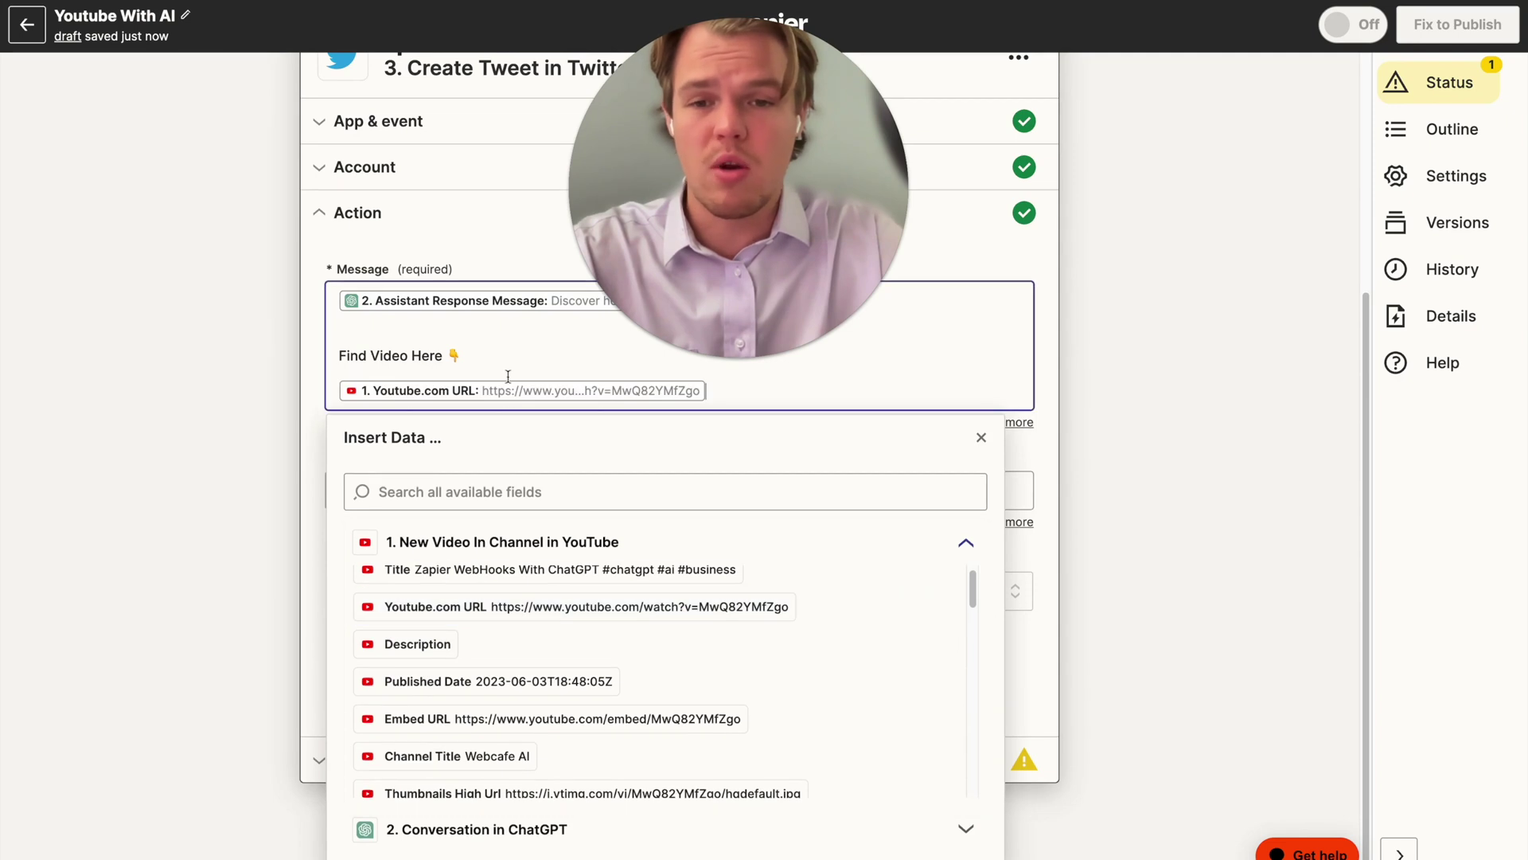
# Finish editing the tweet's Message and test the Create Tweet action by sending the sample tweet to Twitter
pyautogui.click(273, 351)
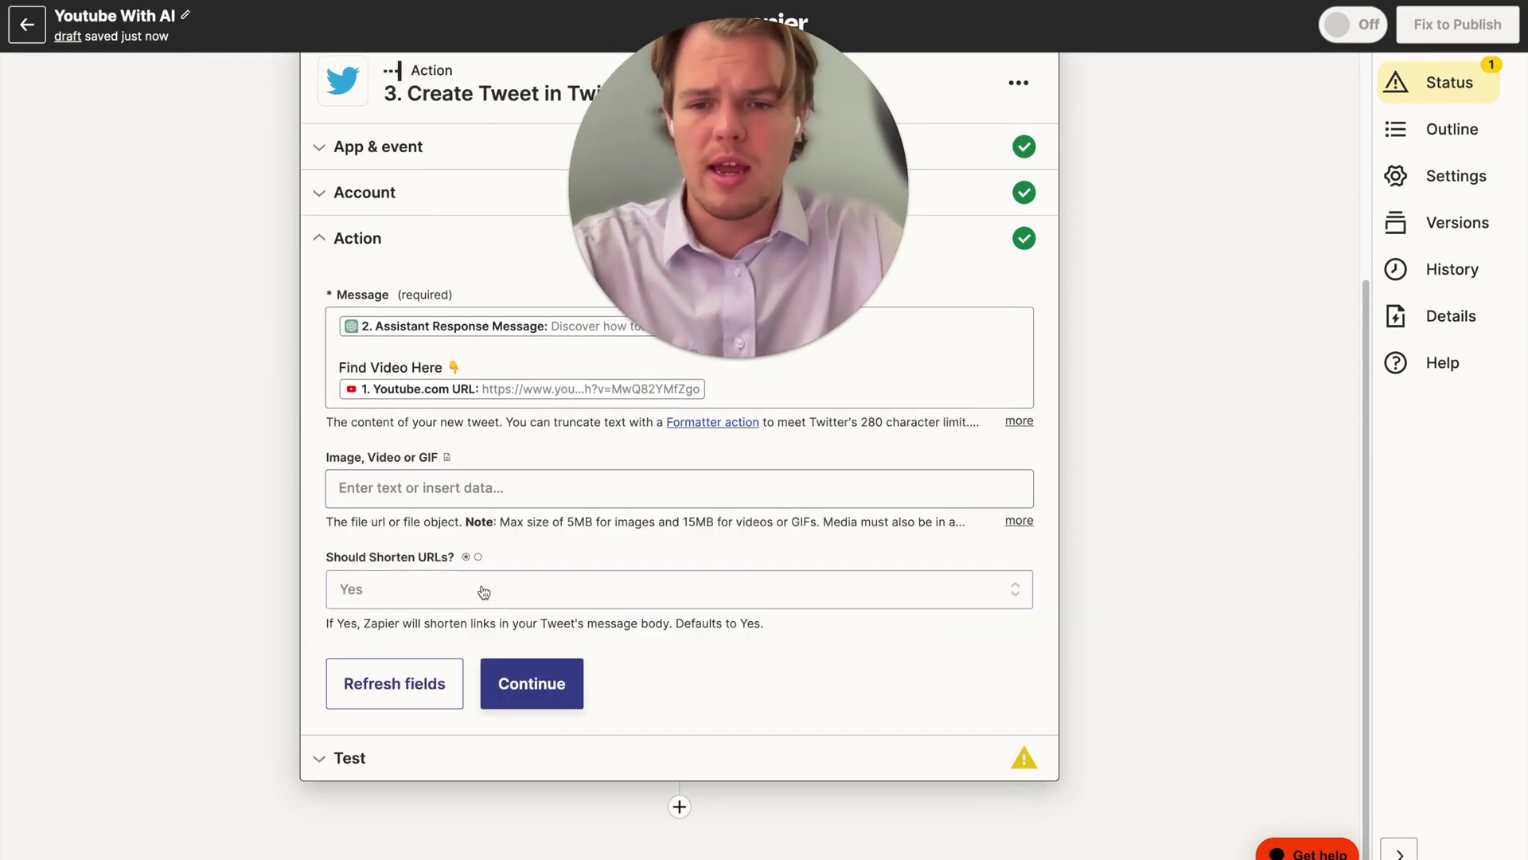
pyautogui.click(571, 686)
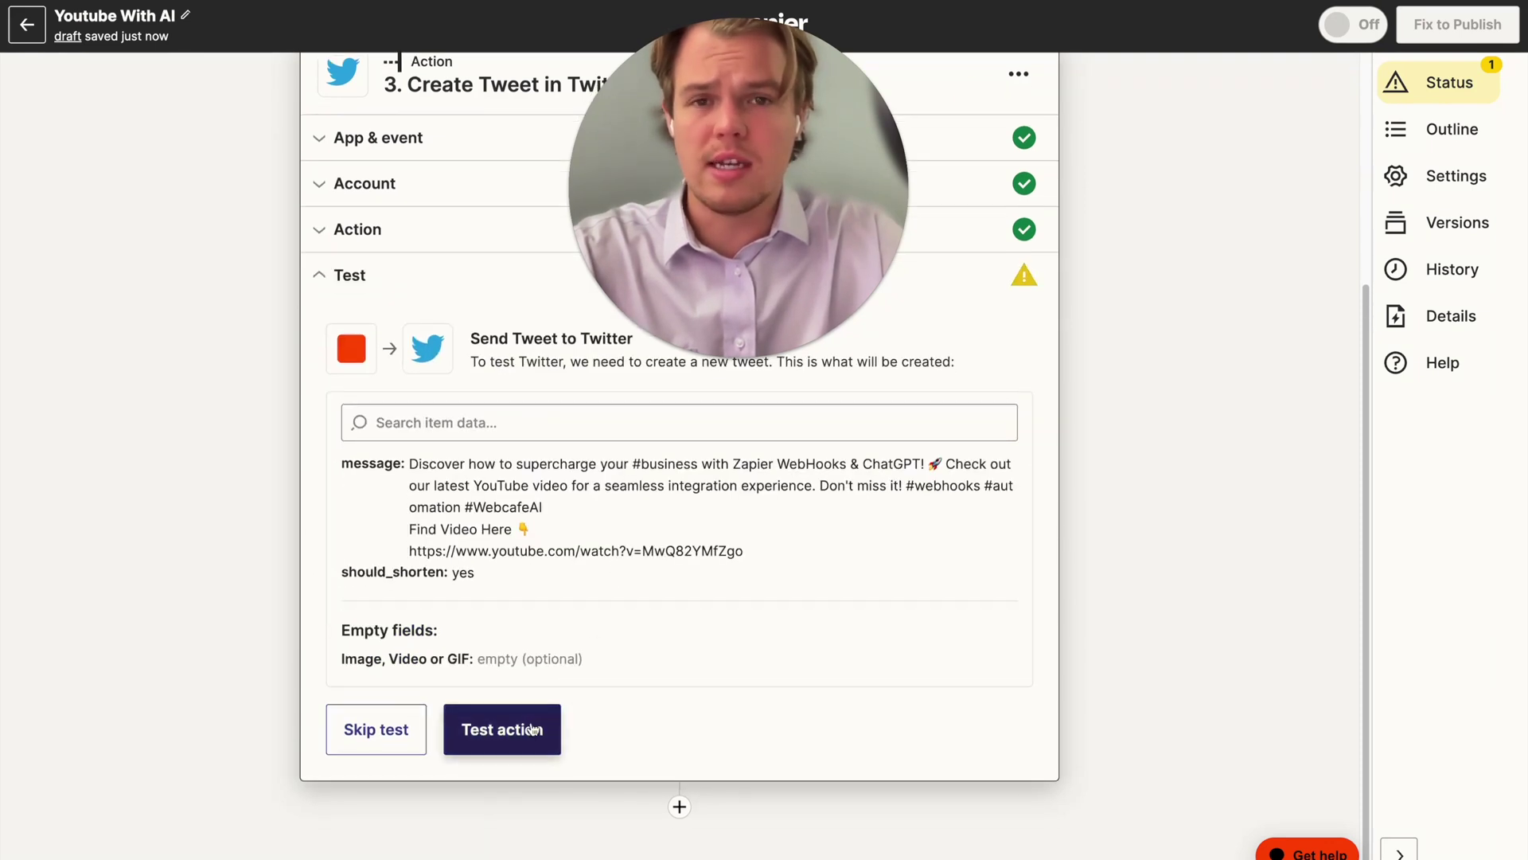
pyautogui.click(532, 729)
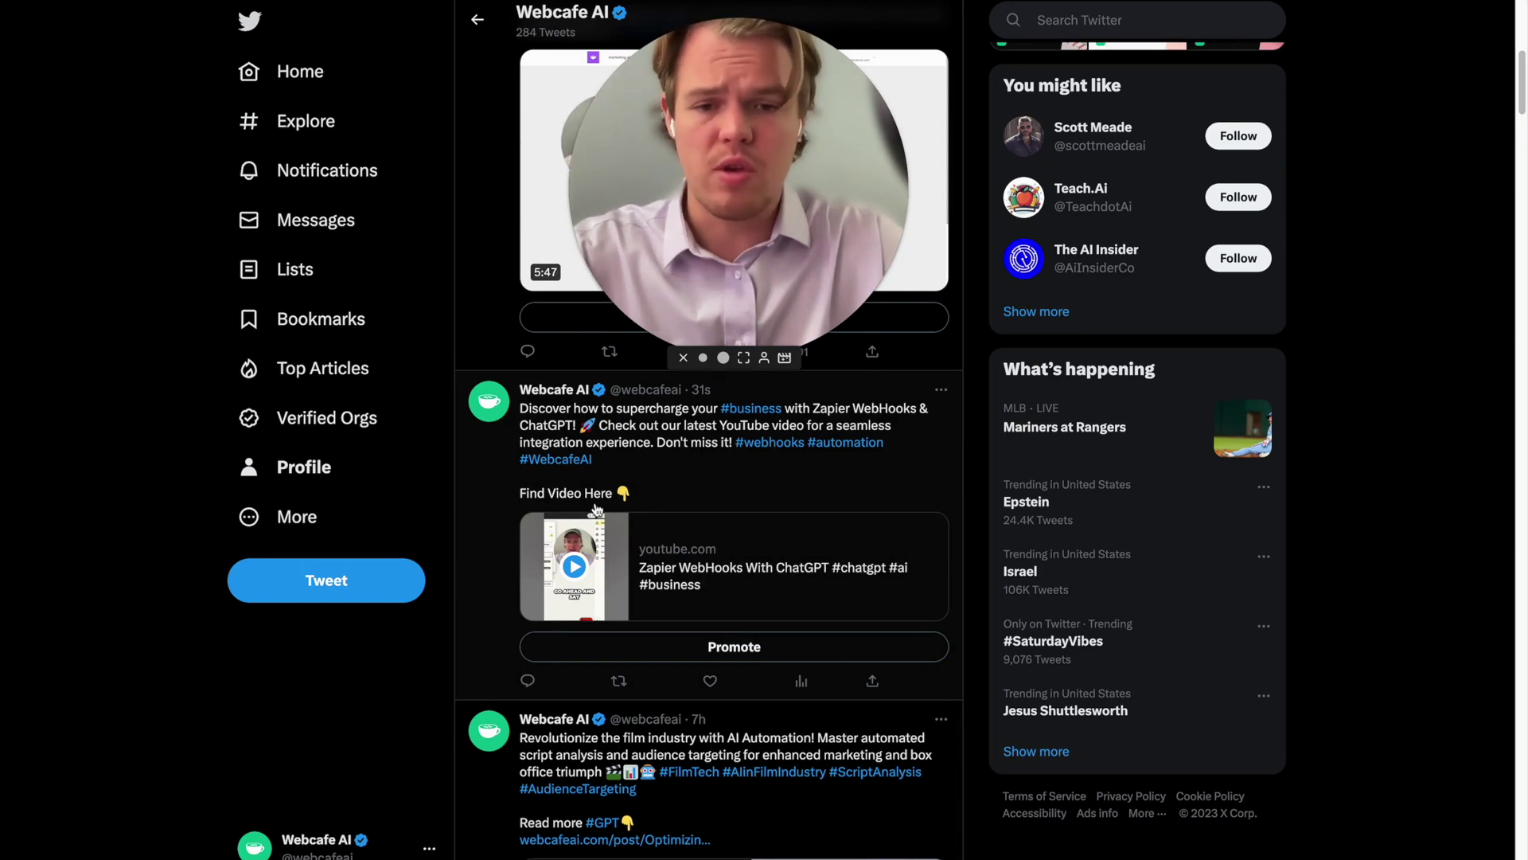
# Play the linked video in the new test tweet on the Webcafe AI Twitter profile and open it on YouTube
pyautogui.click(593, 566)
pyautogui.scroll(-2, 682, 627)
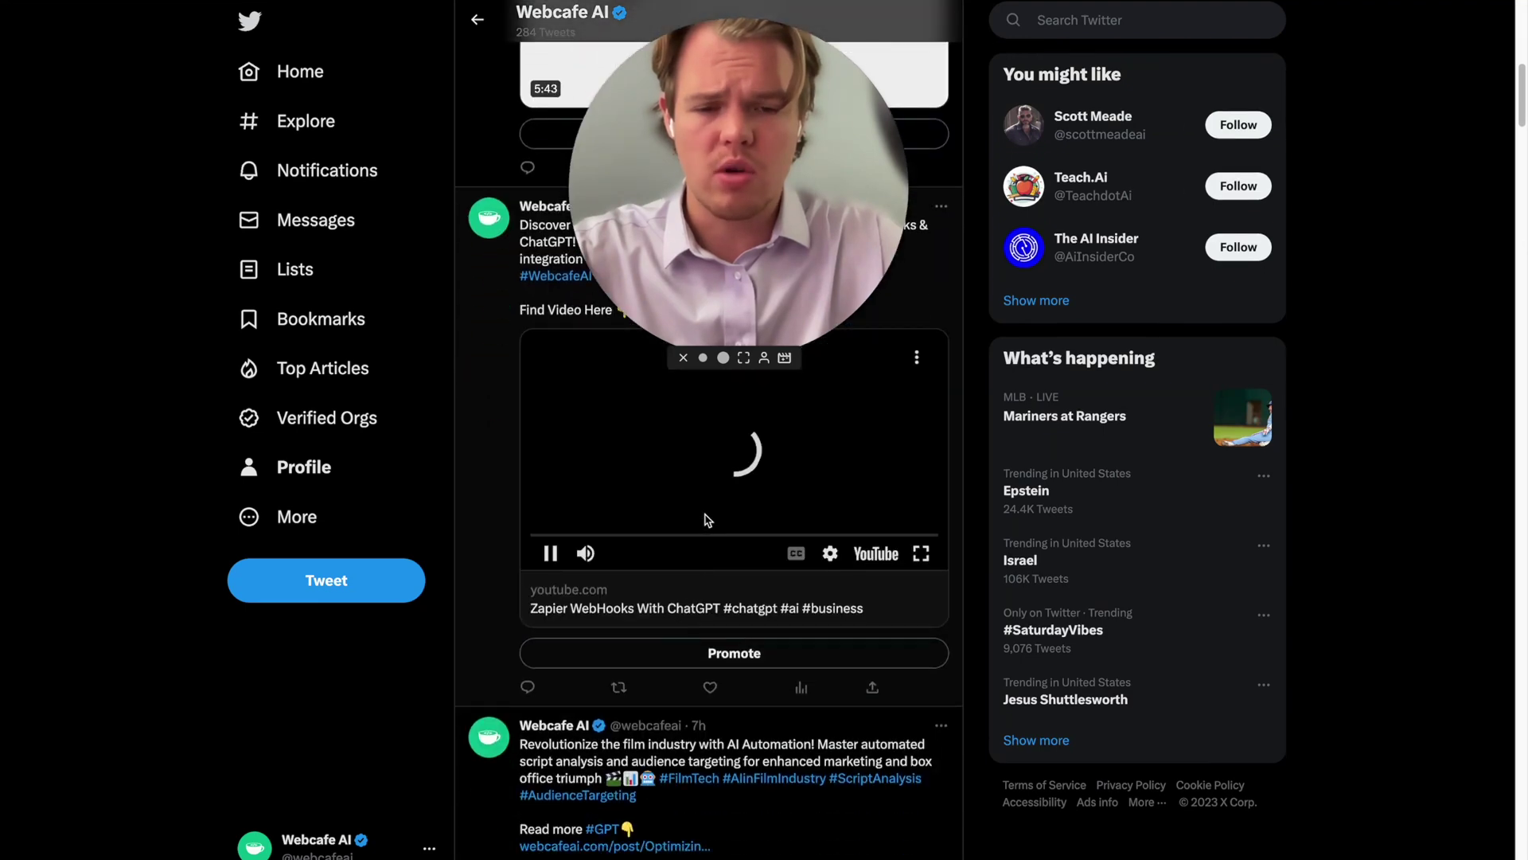
pyautogui.click(875, 552)
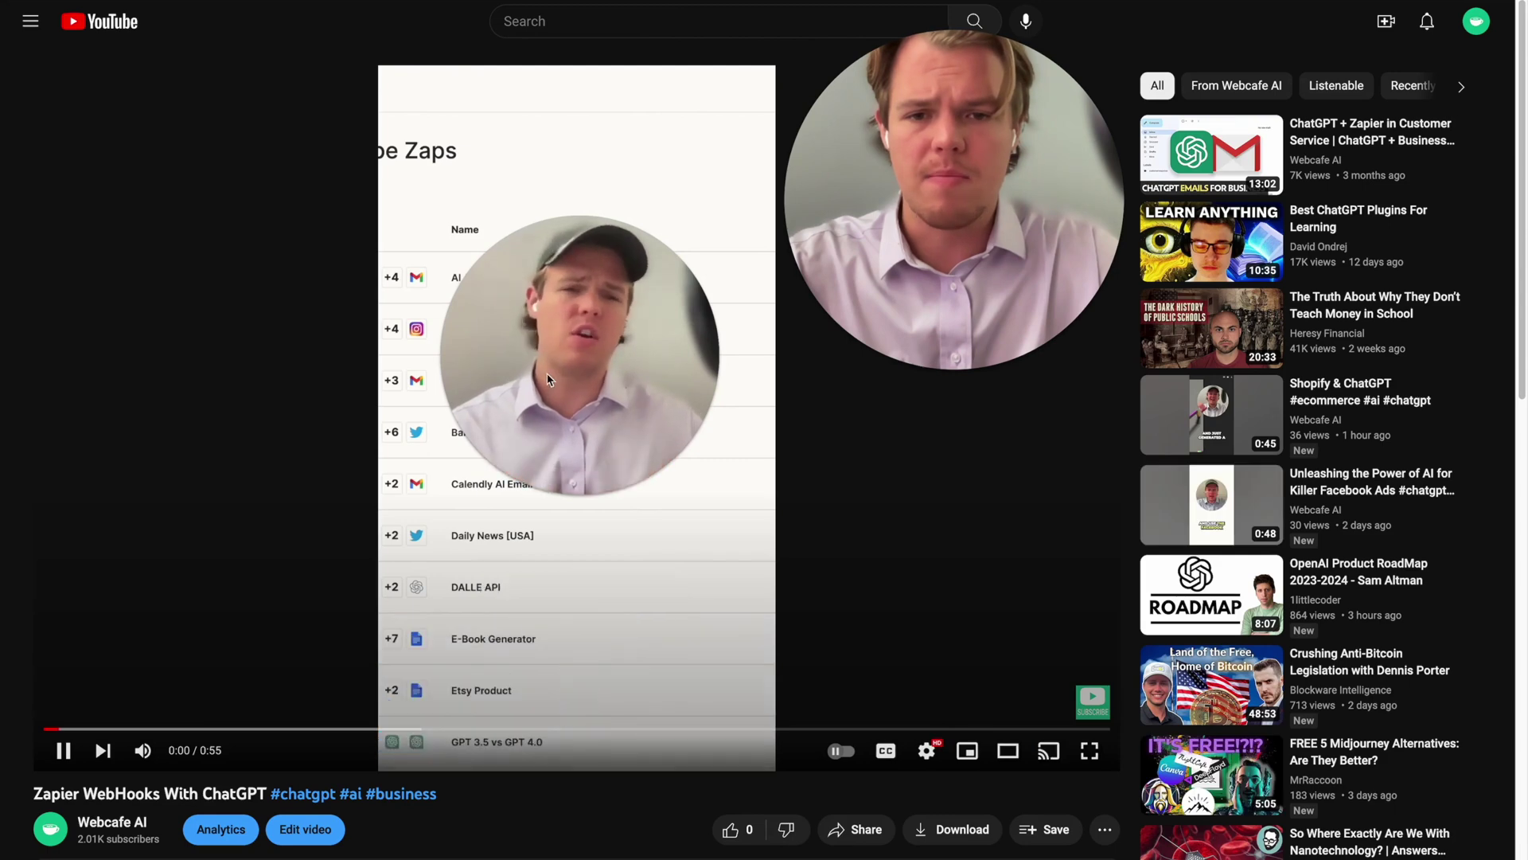
# Pause and close the YouTube video, then review the new test tweet's text and embedded video on the Webcafe AI Twitter profile
pyautogui.click(473, 443)
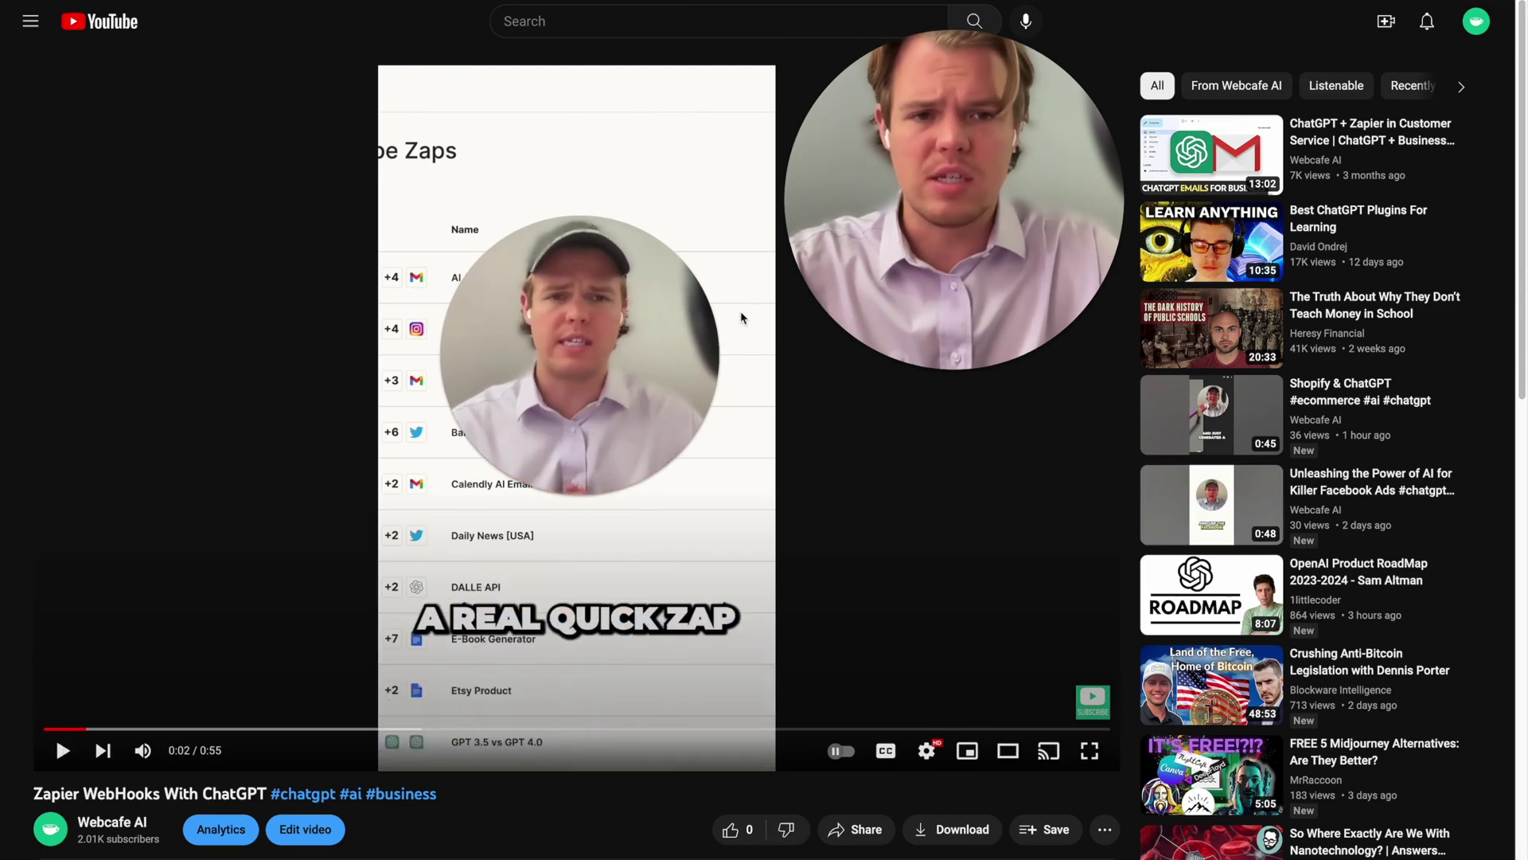
pyautogui.hotkey('ctrl', 'w')
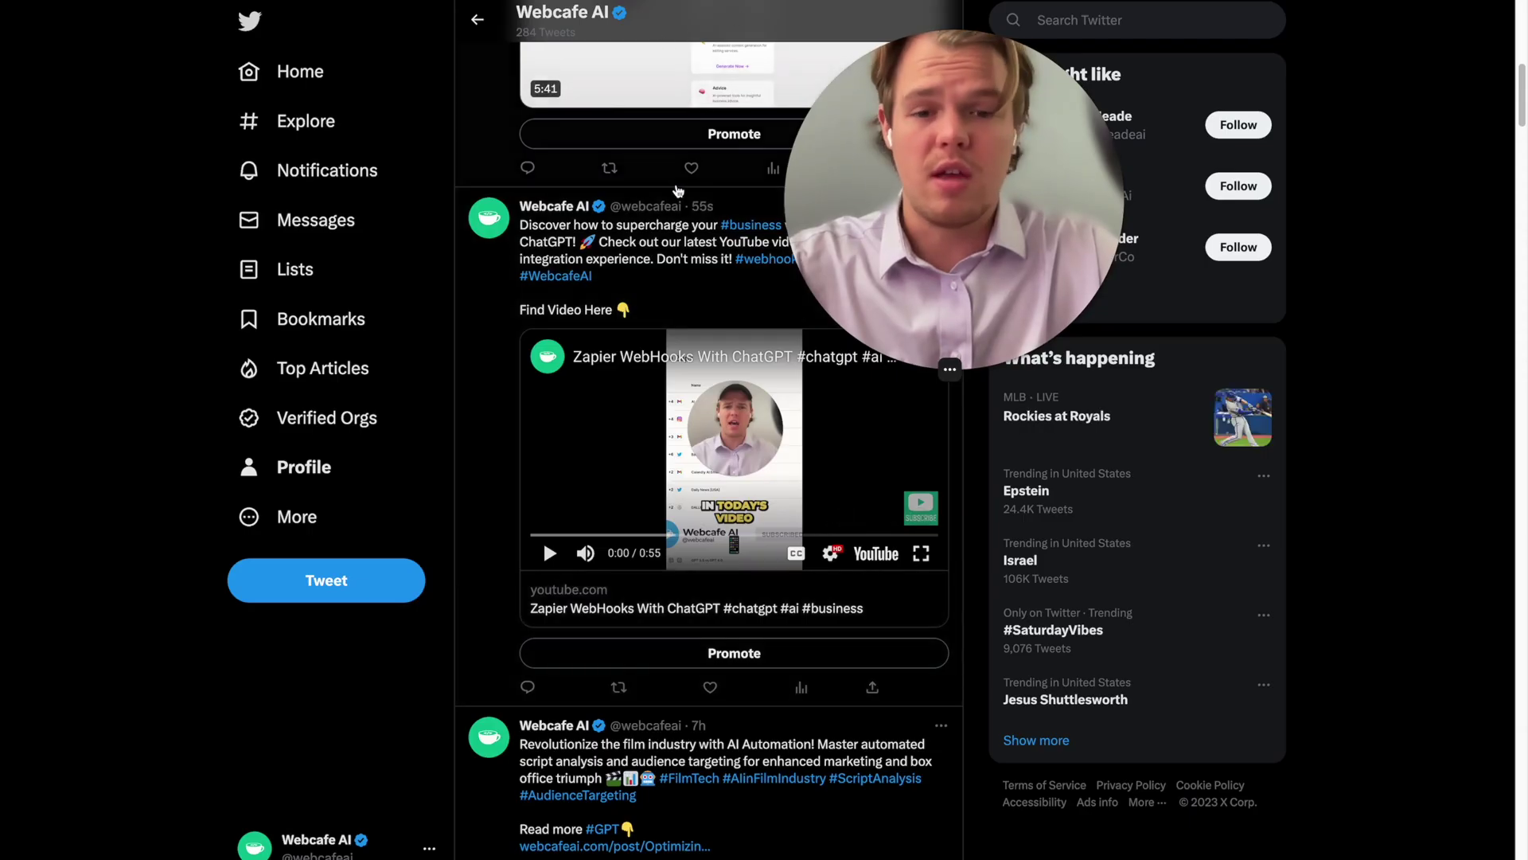
pyautogui.scroll(2, 704, 445)
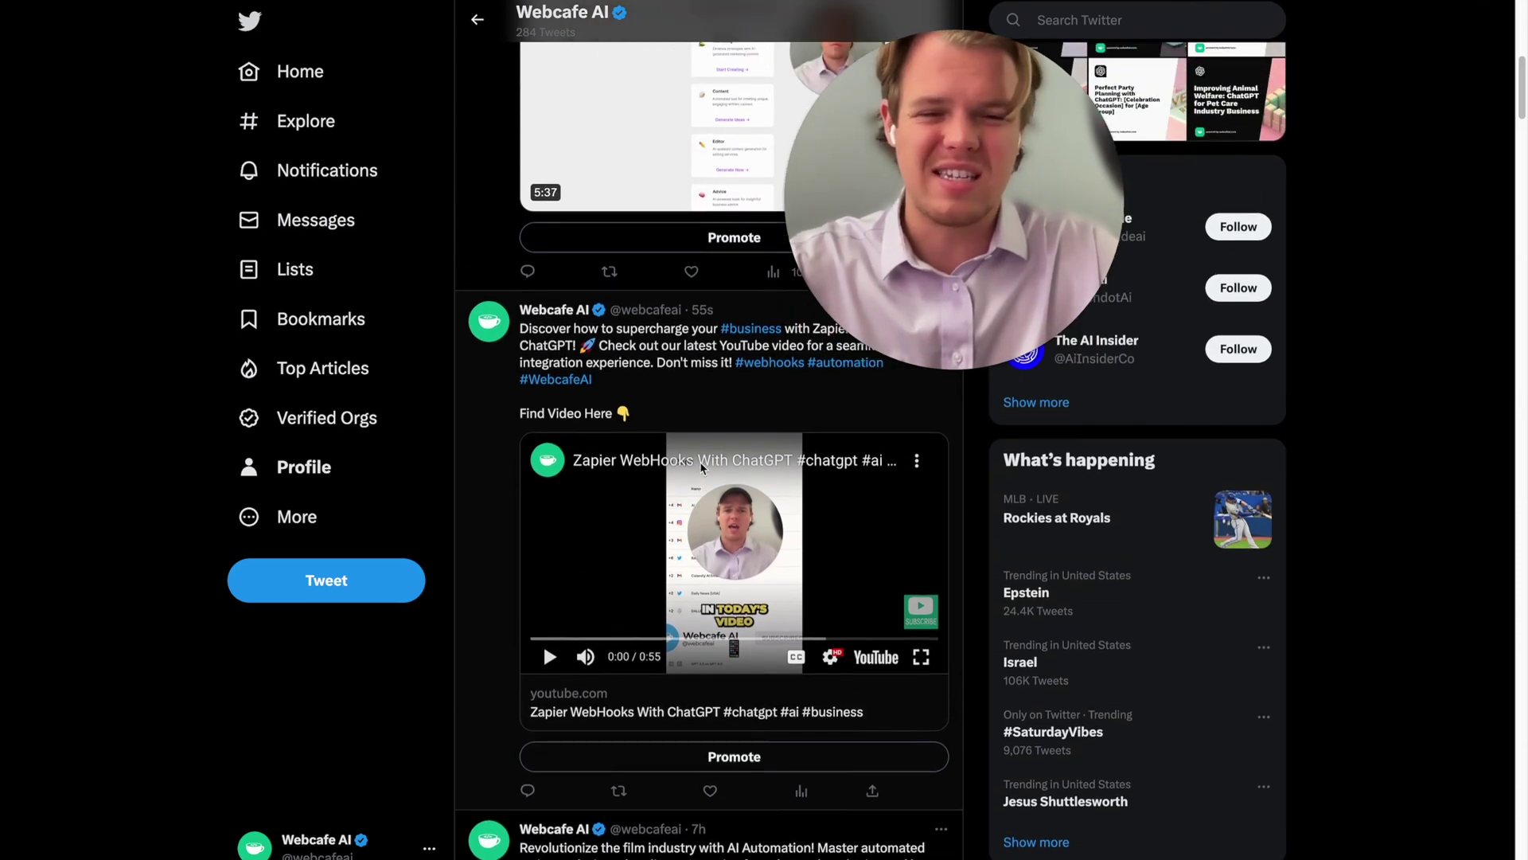
pyautogui.scroll(1, 702, 468)
pyautogui.scroll(-2, 702, 468)
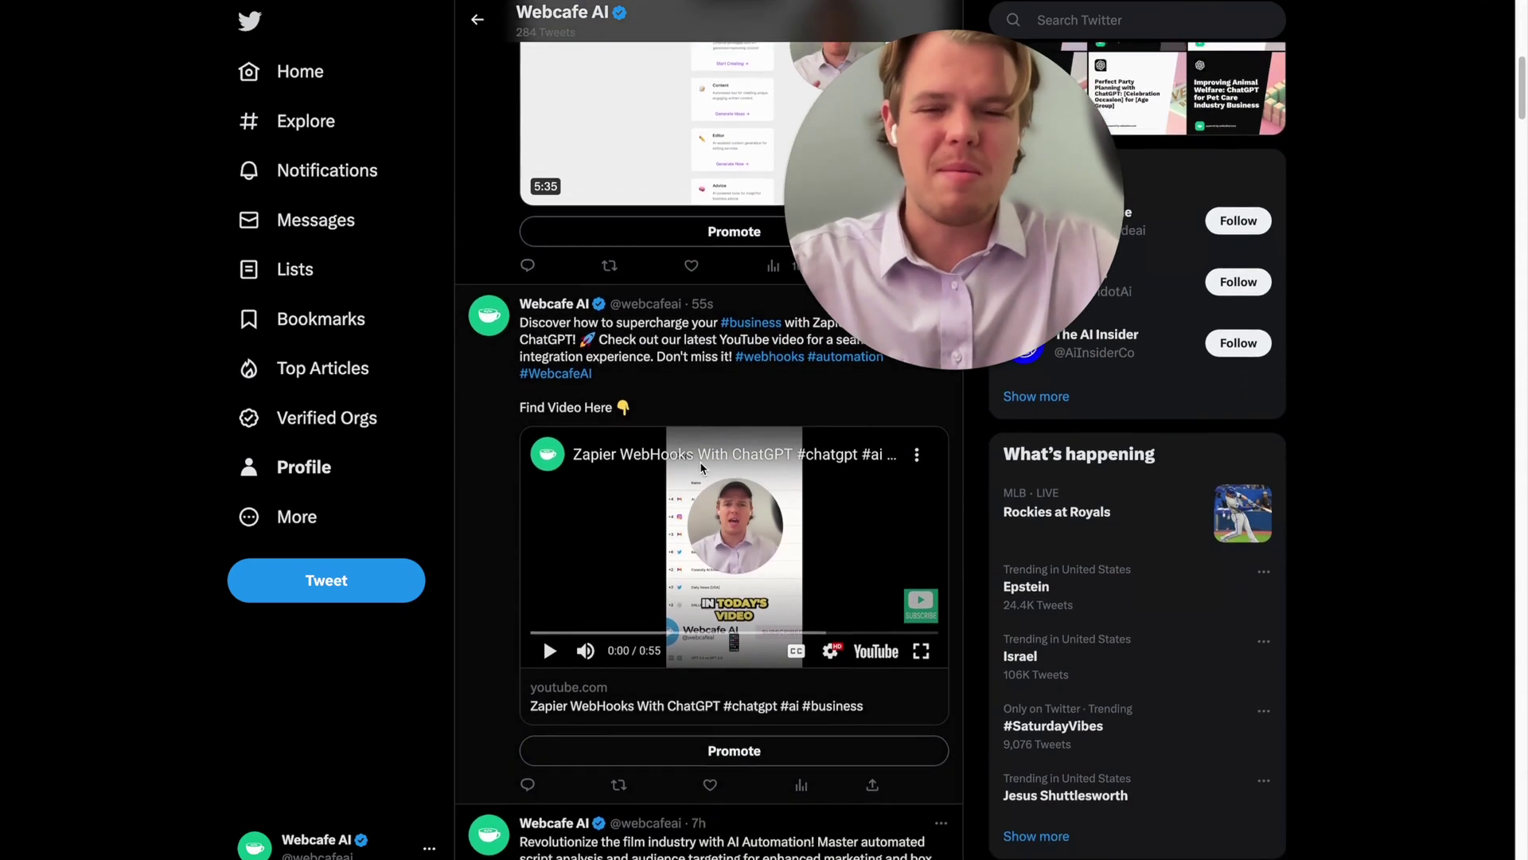
pyautogui.scroll(1, 702, 467)
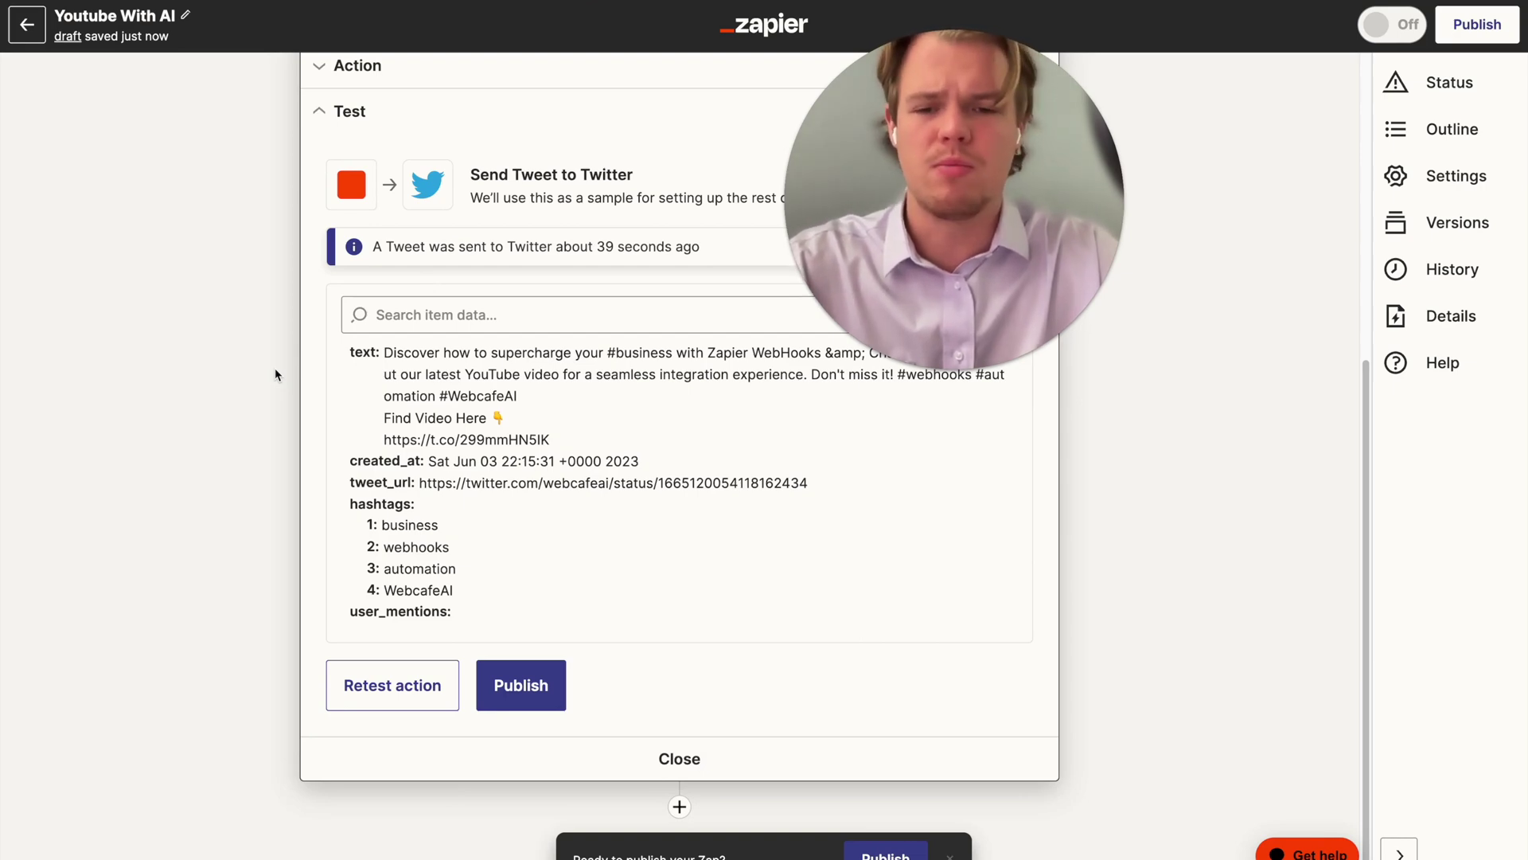
# In the Zap editor, add a Filter step between the YouTube trigger and the ChatGPT Conversation action
pyautogui.scroll(5, 280, 390)
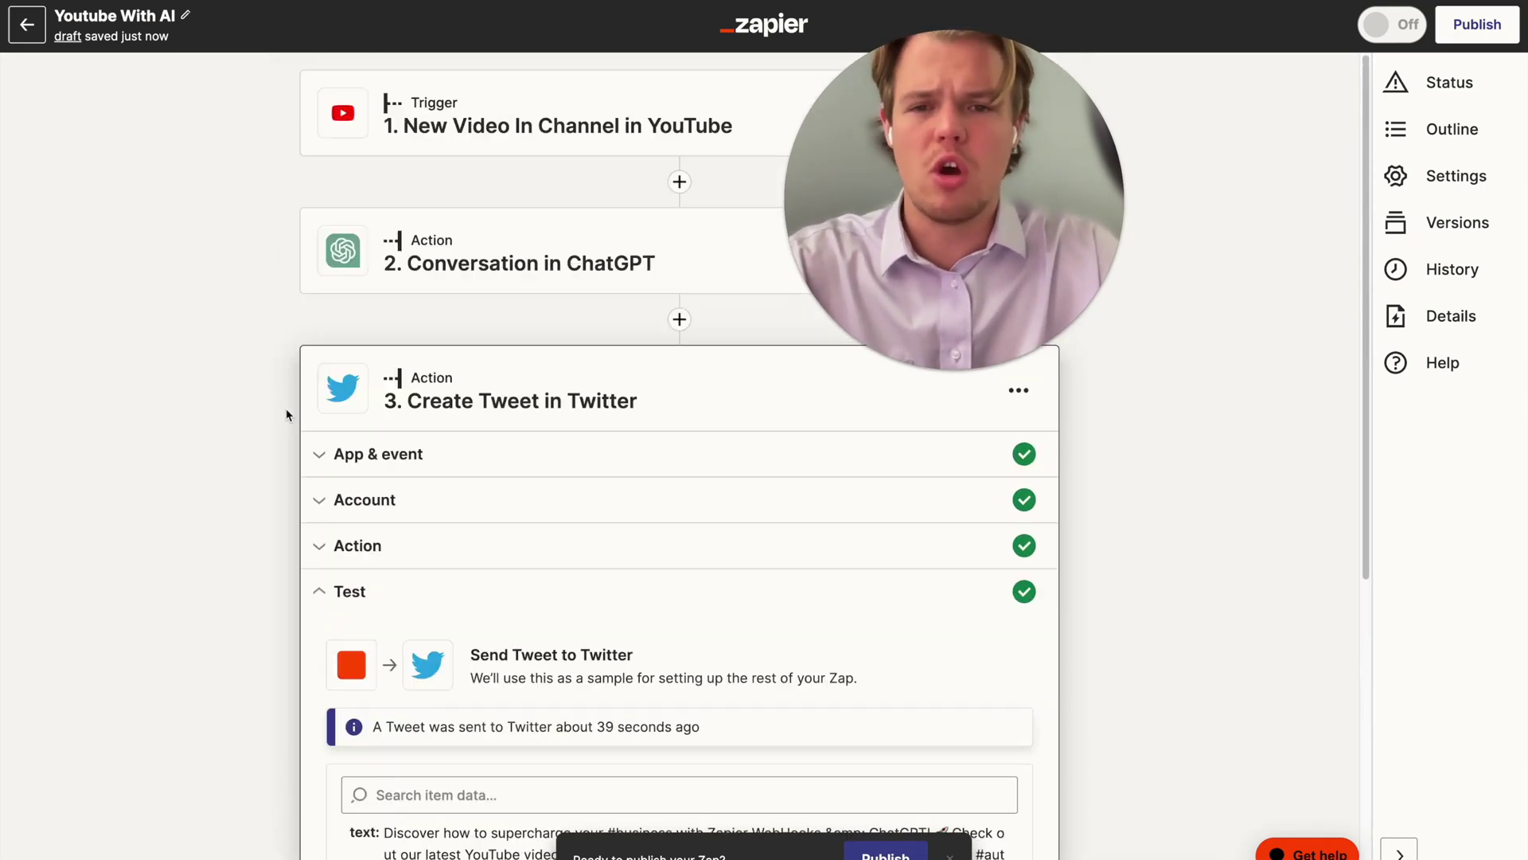
pyautogui.click(680, 182)
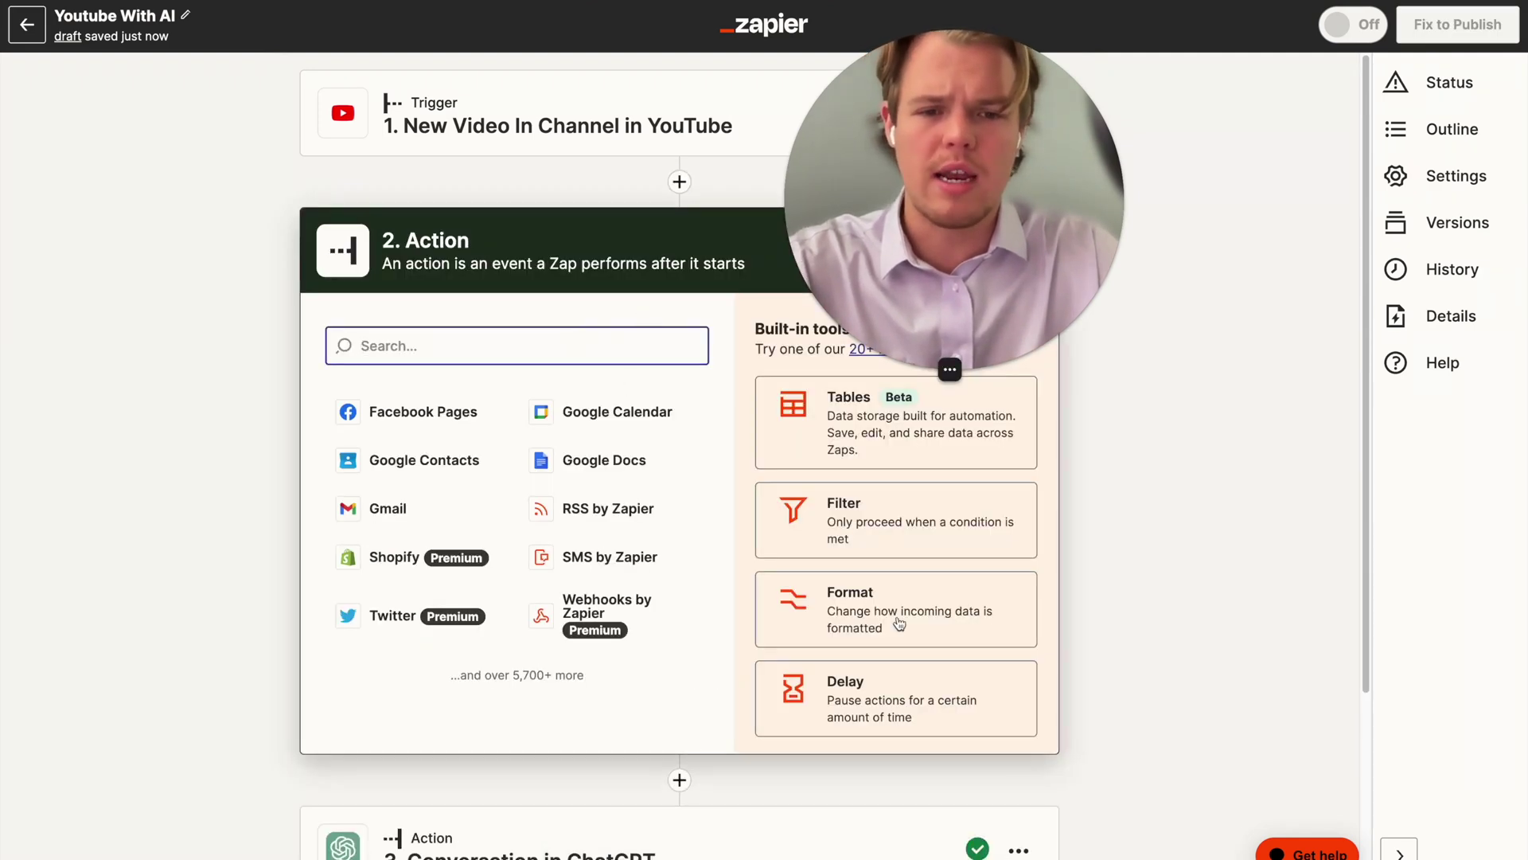
pyautogui.click(881, 519)
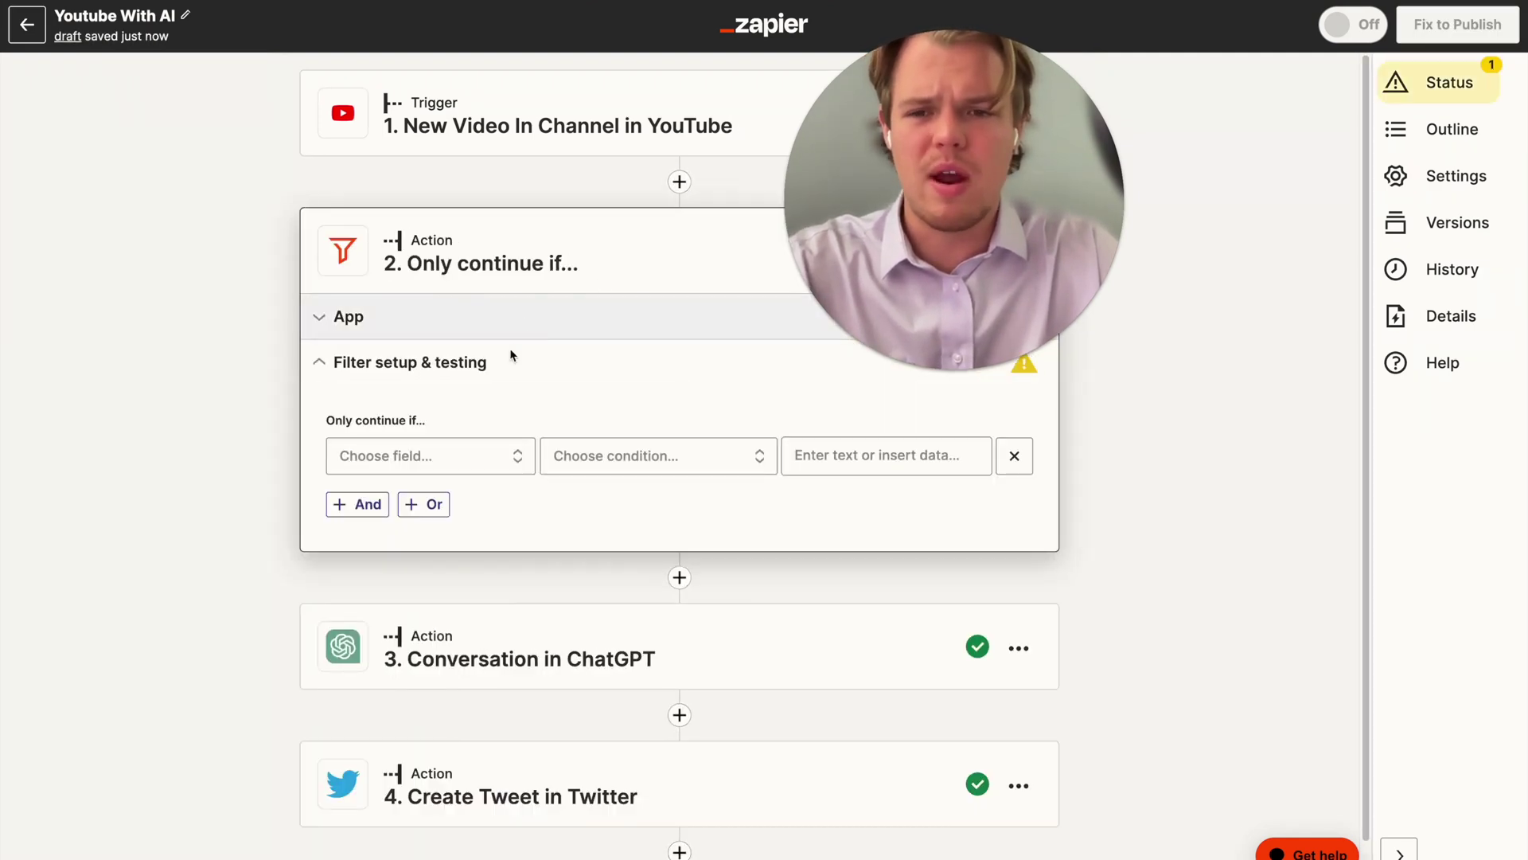
# Set the filter's field to Details Duration from the New Video In Channel trigger
pyautogui.click(472, 451)
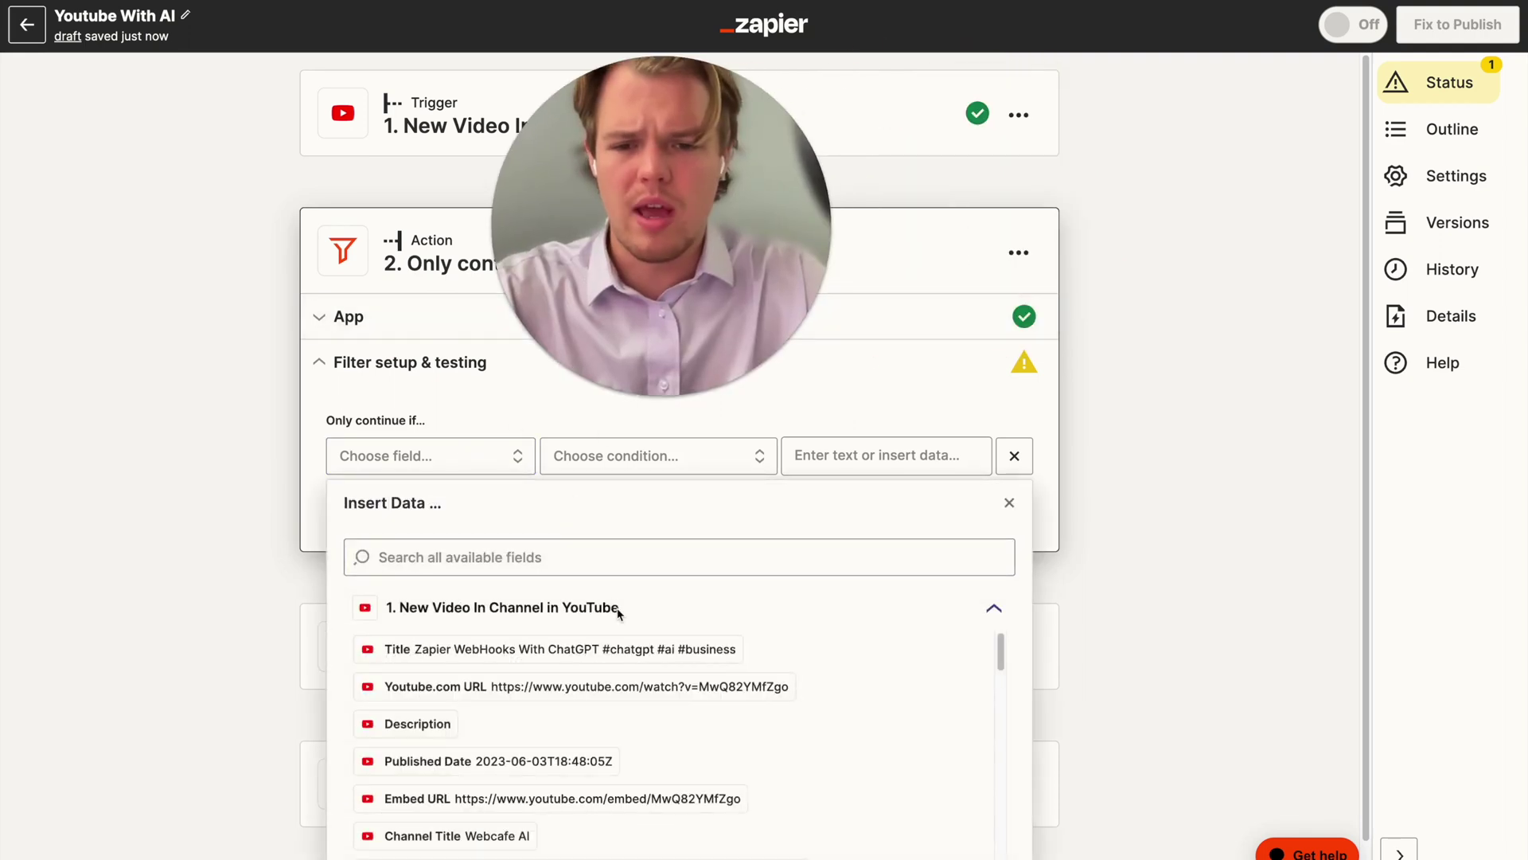
pyautogui.scroll(-1, 617, 613)
pyautogui.scroll(-3, 581, 694)
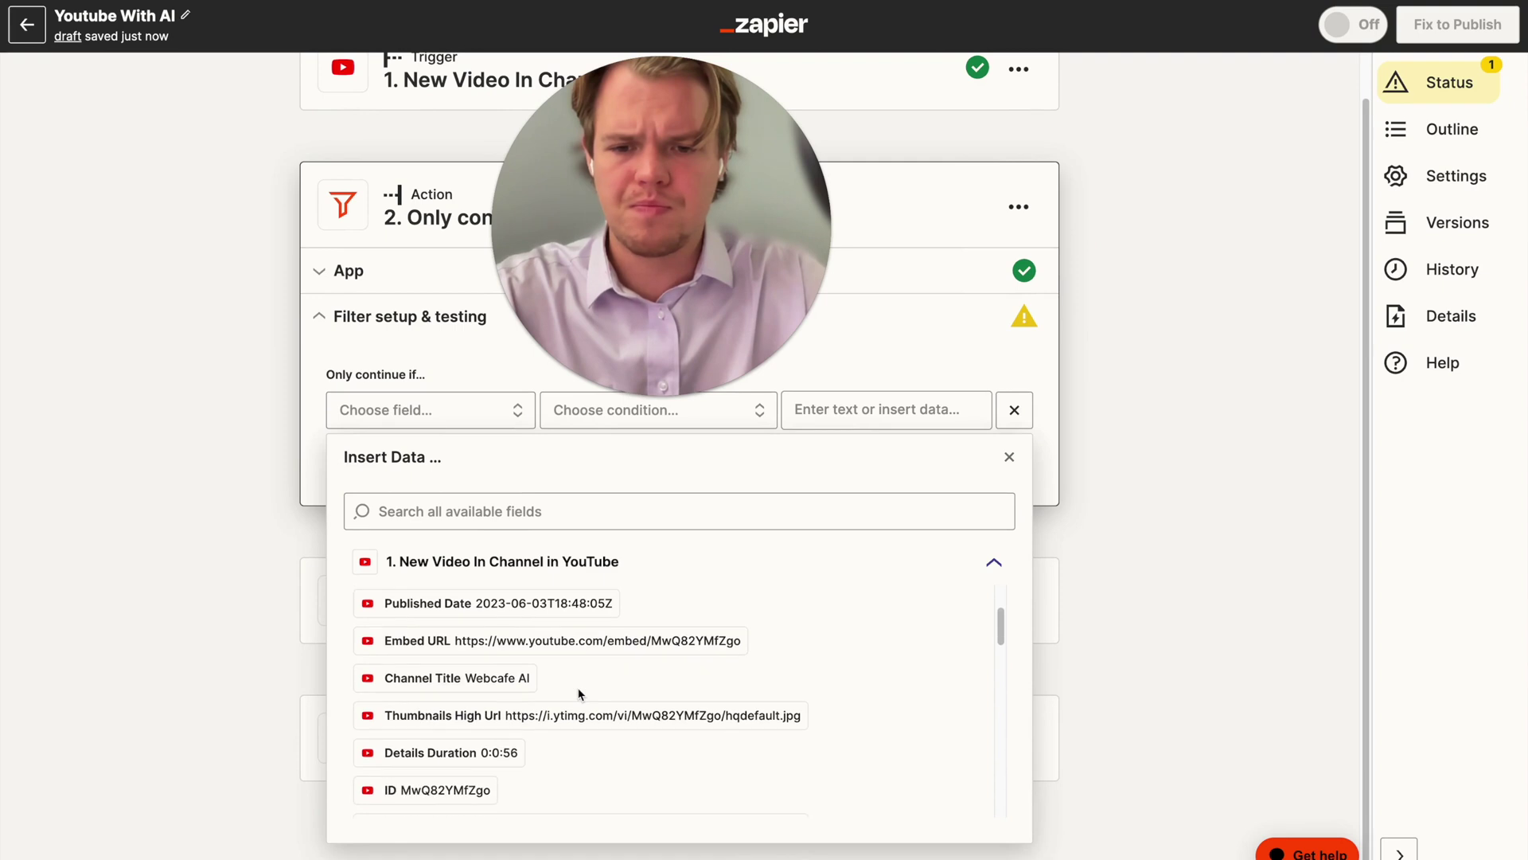
pyautogui.click(482, 736)
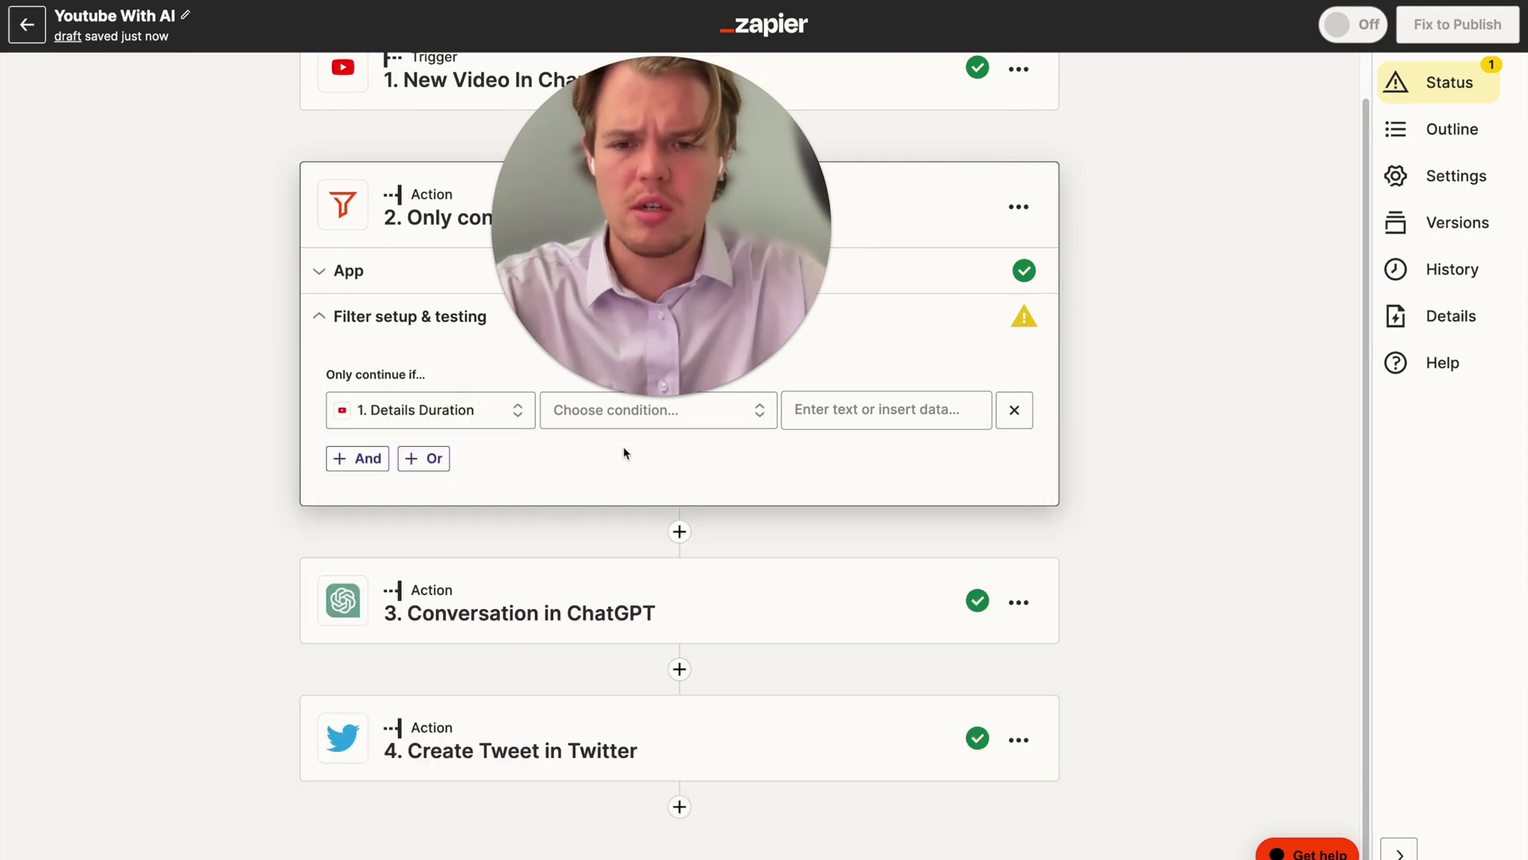
# Complete the filter rule with the condition (Number) Greater than and the value 0:1:00, and continue past the filter test
pyautogui.click(659, 428)
pyautogui.scroll(-3, 684, 509)
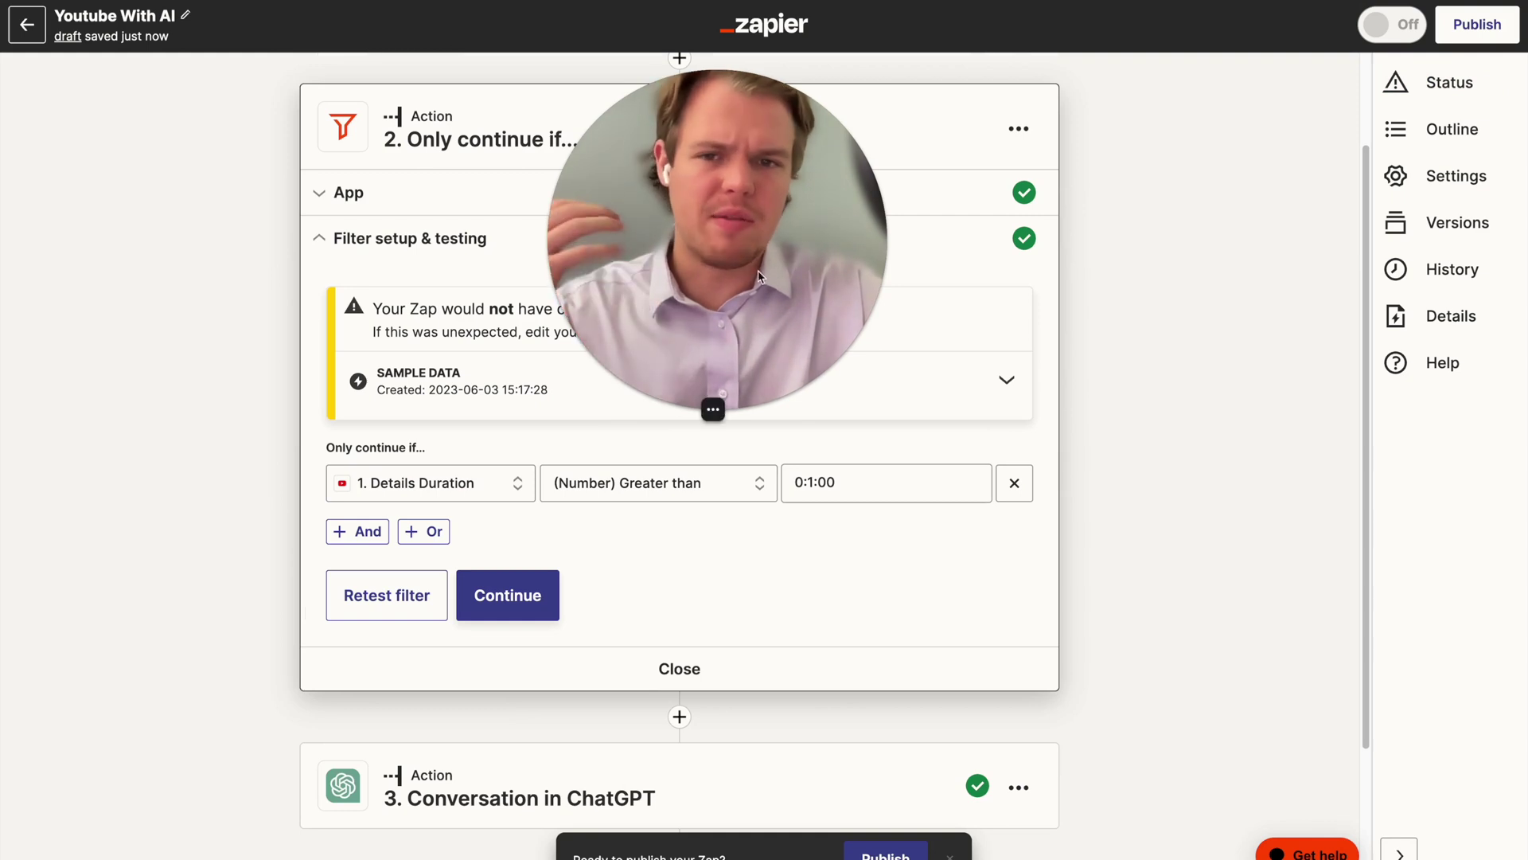
pyautogui.moveTo(762, 253); pyautogui.dragTo(731, 277)
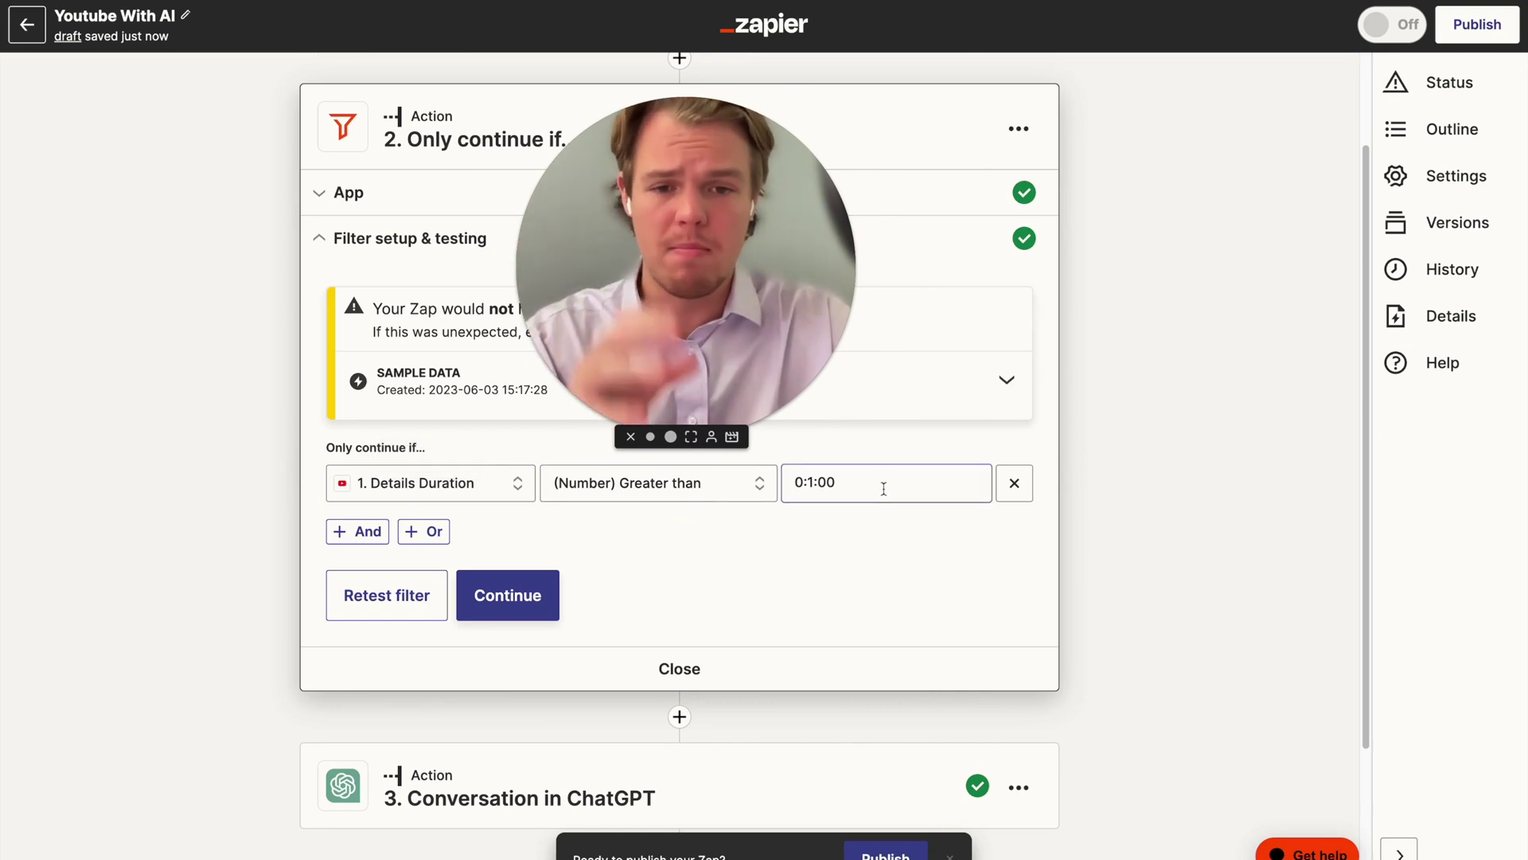
pyautogui.click(506, 597)
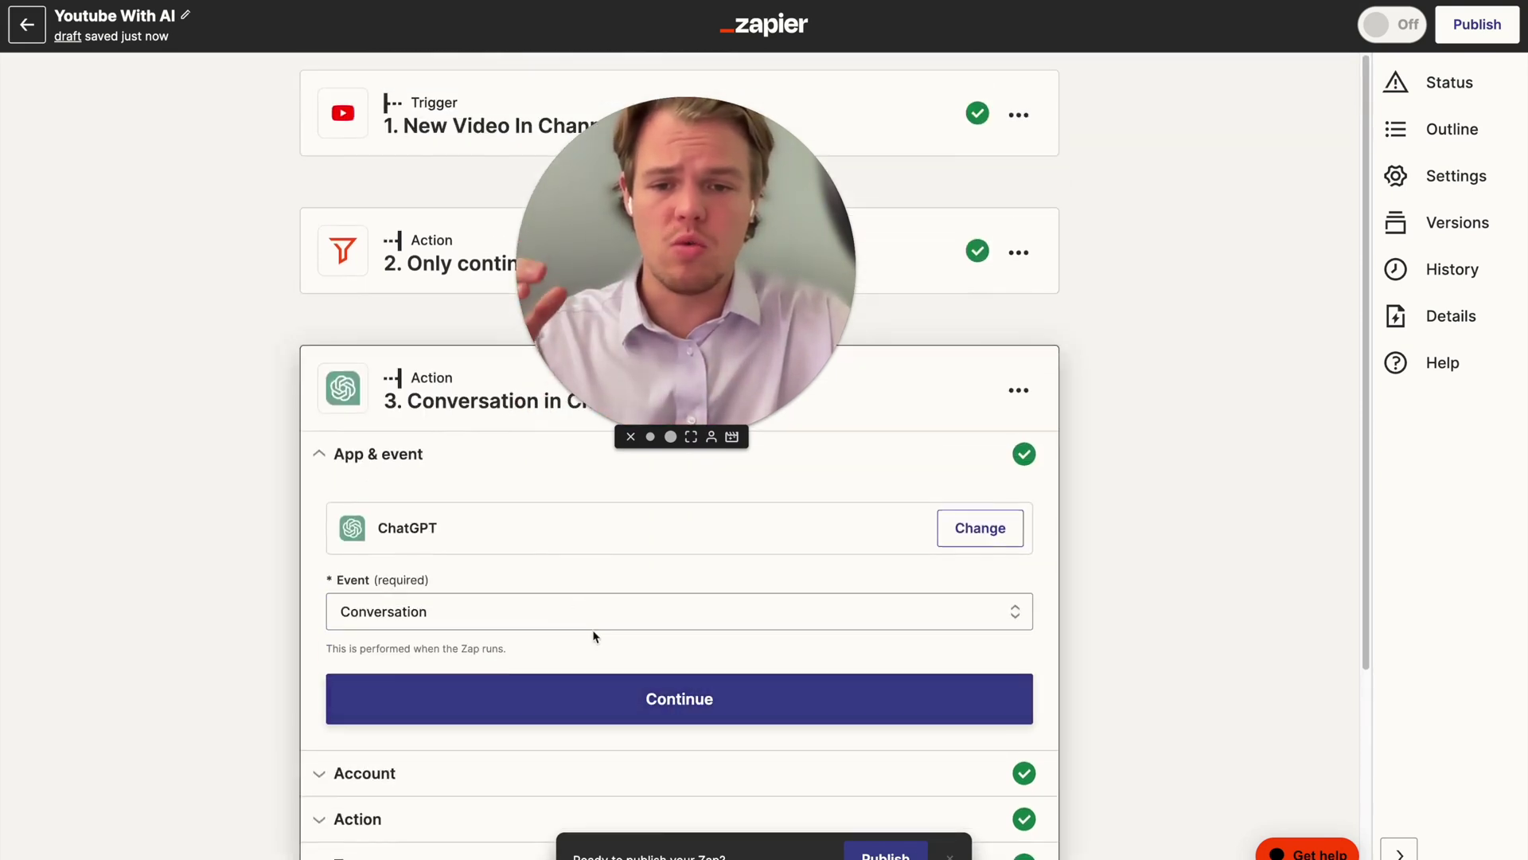
# Reopen the "Only continue if..." filter step and retest it with the sample data
pyautogui.click(419, 263)
pyautogui.click(515, 525)
pyautogui.click(430, 708)
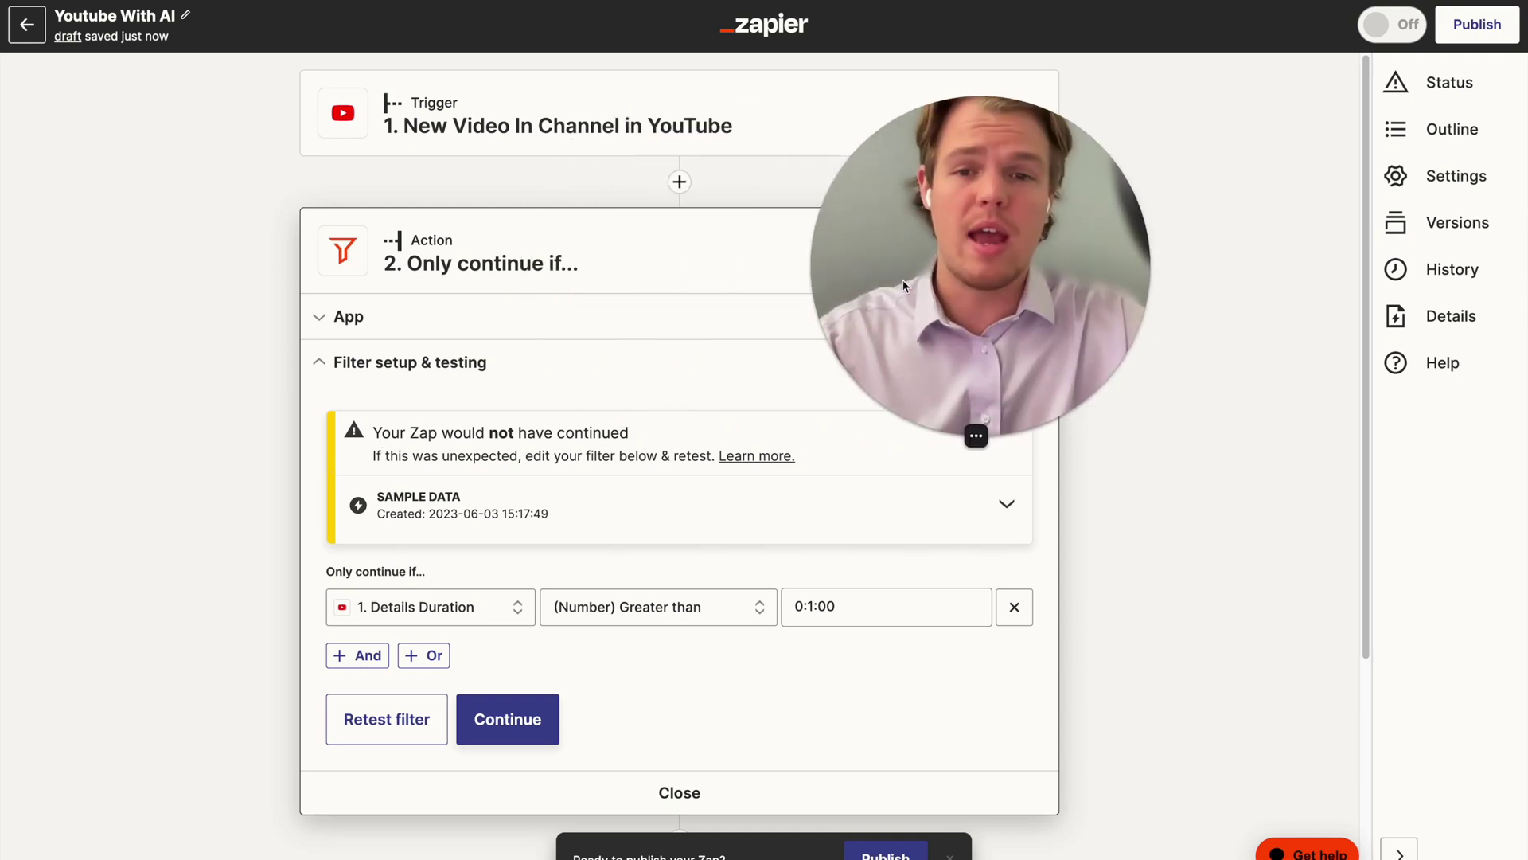
# Switch the YouTube trigger's test sample to New Video In Channel B and examine its data, including the duration
pyautogui.click(617, 108)
pyautogui.scroll(-2, 614, 238)
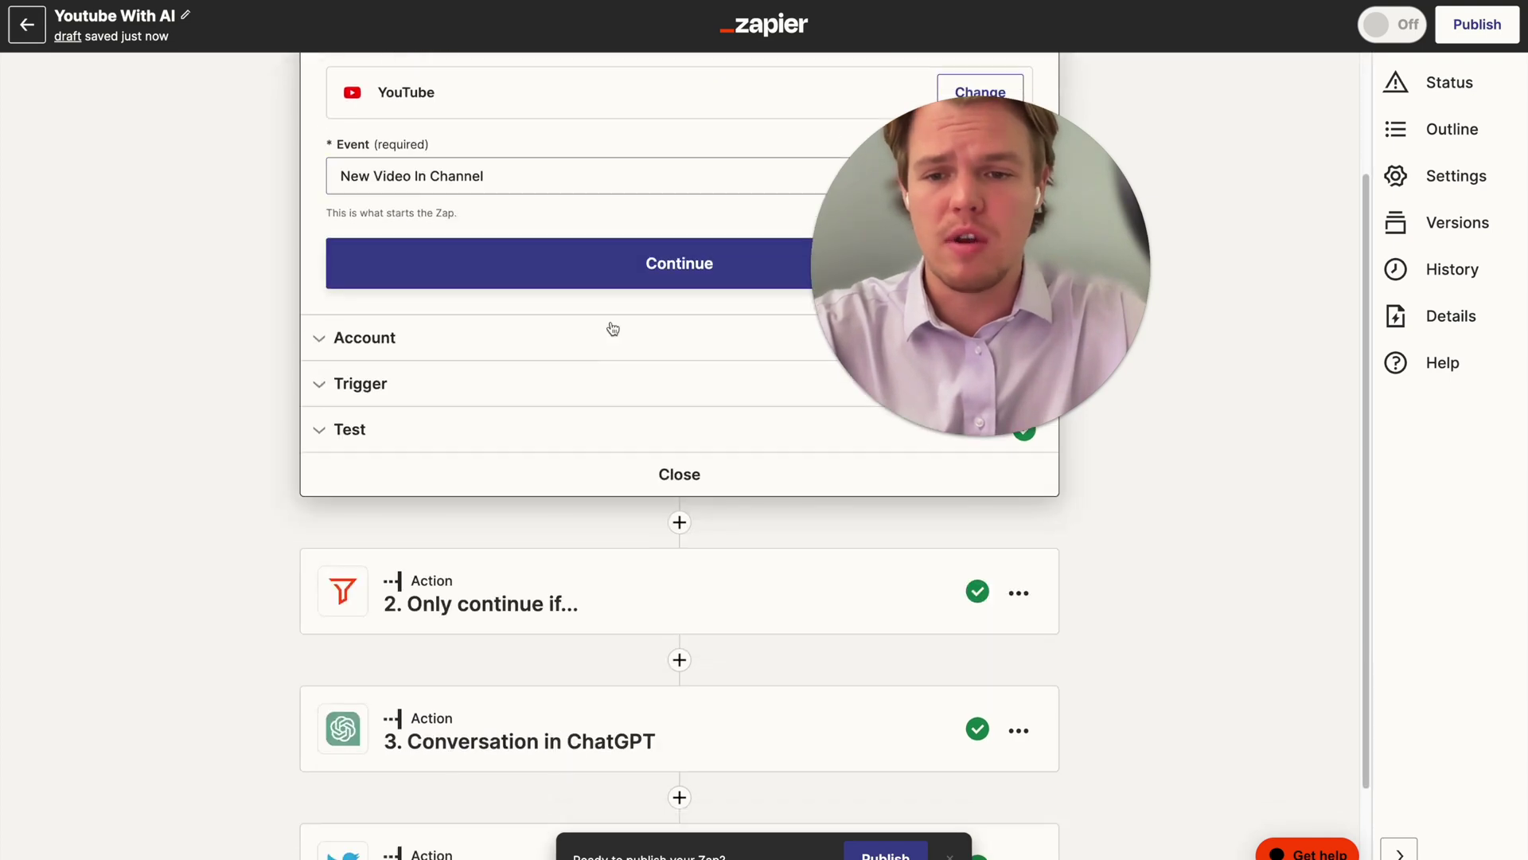
pyautogui.click(523, 419)
pyautogui.click(572, 315)
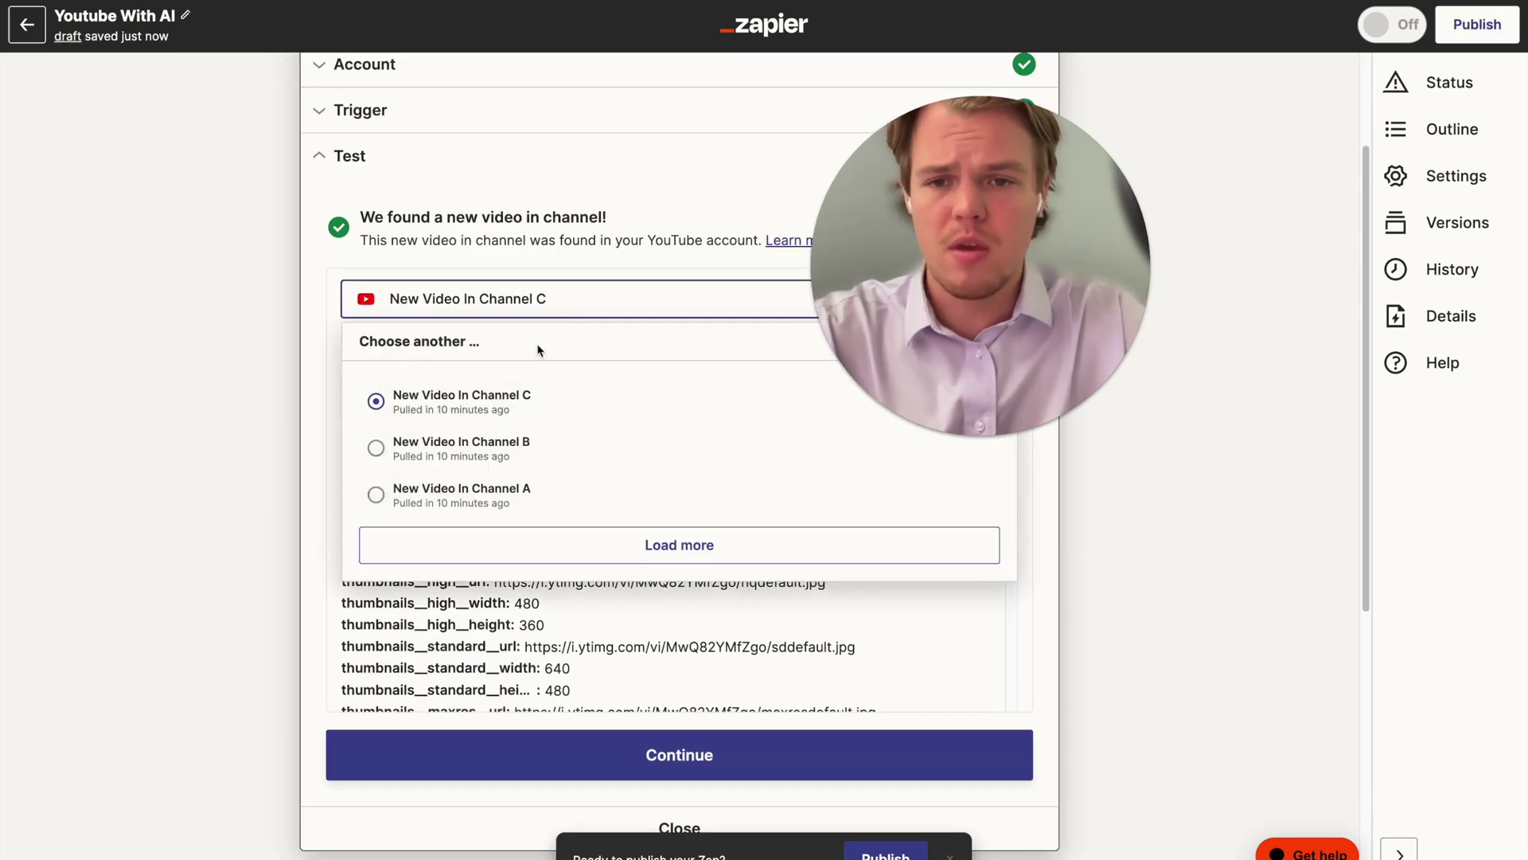
pyautogui.click(434, 451)
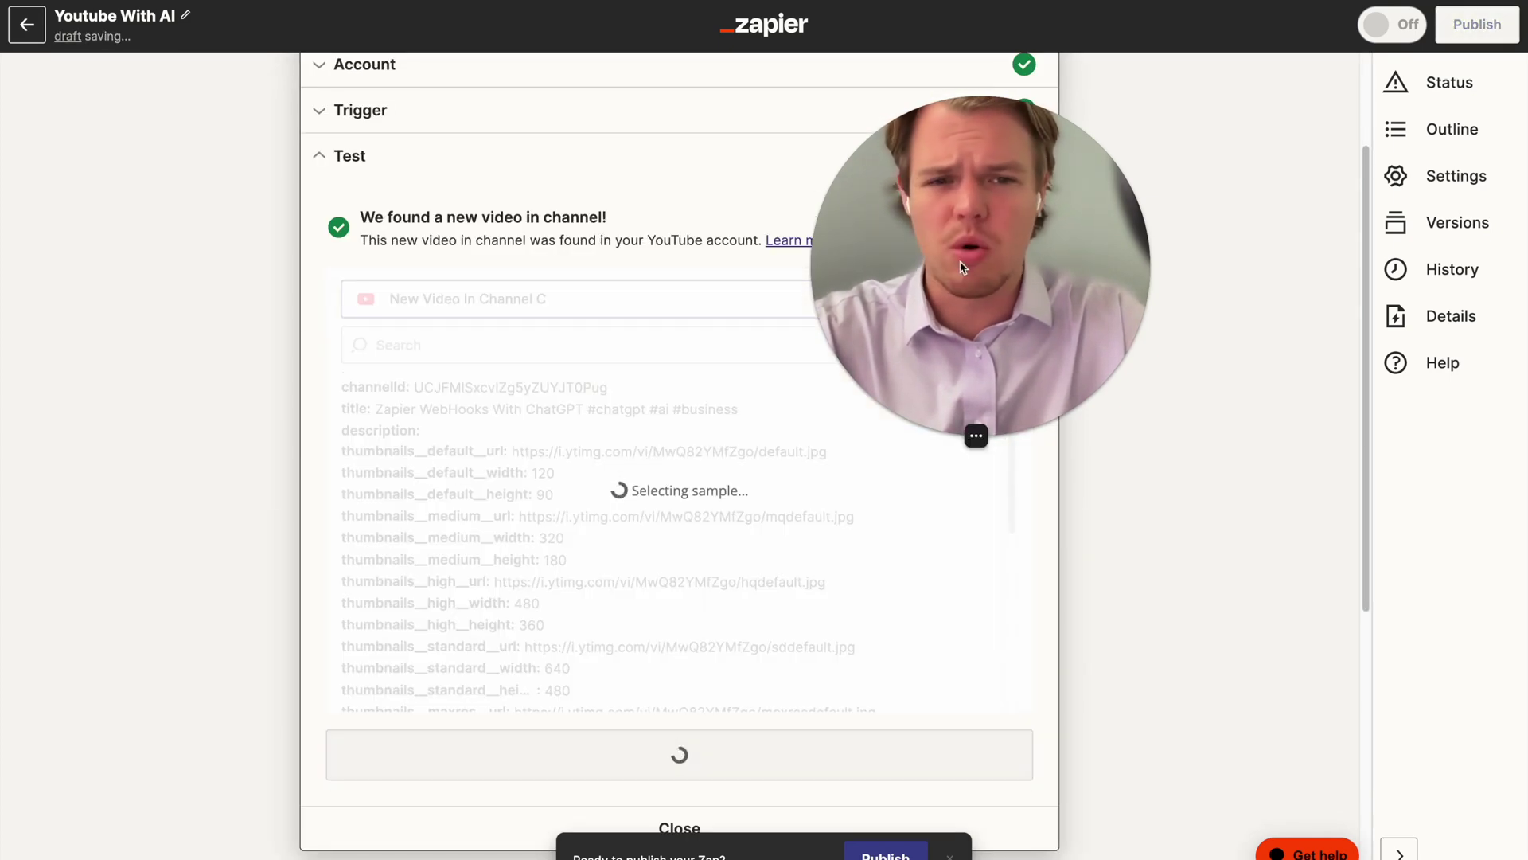
pyautogui.scroll(-5, 628, 575)
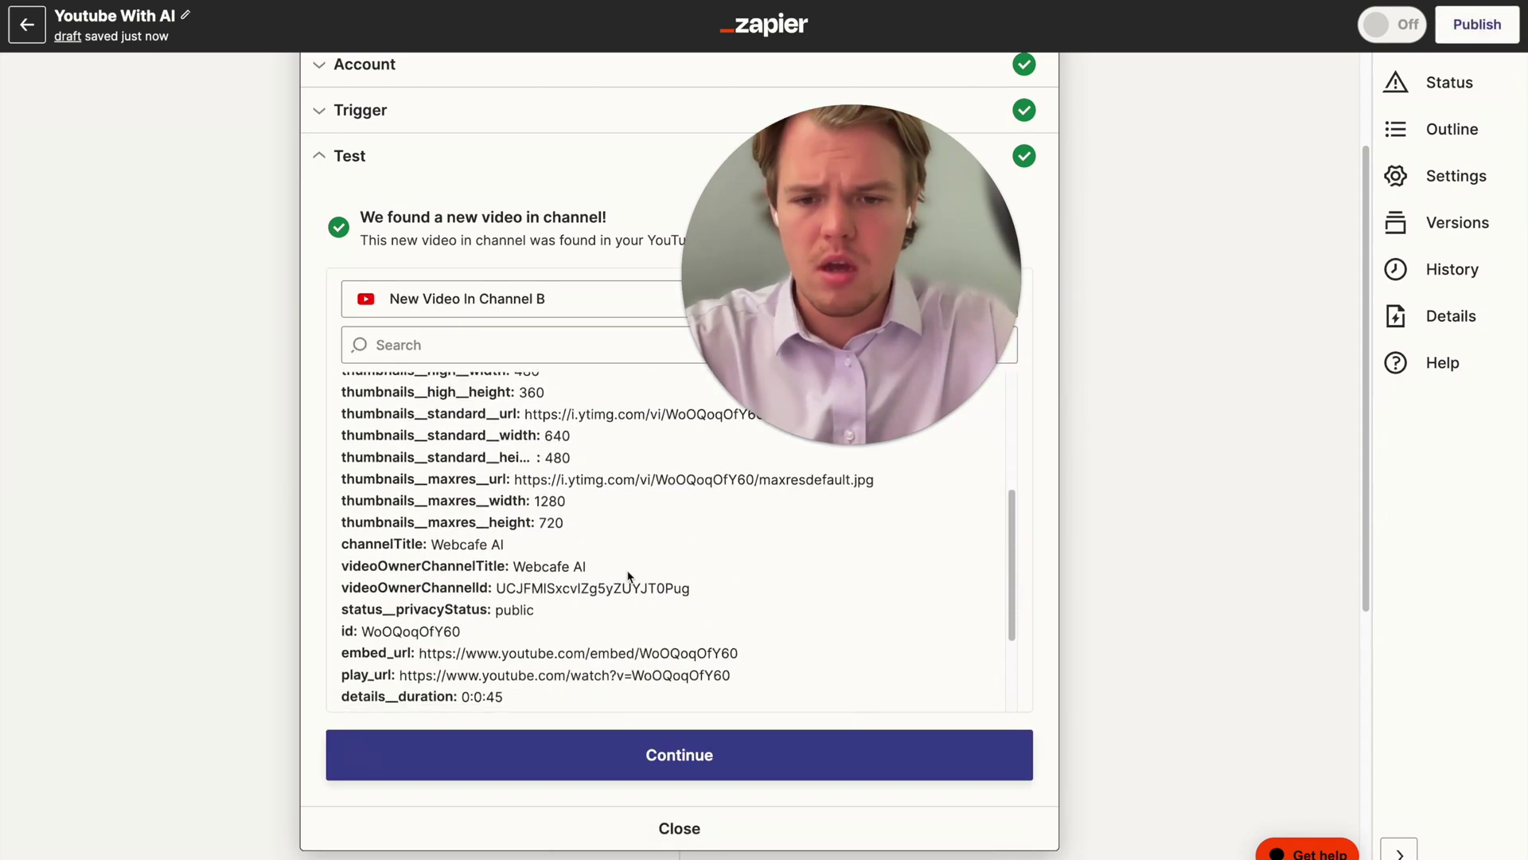
# Load more test samples, select New Video In Channel A for the YouTube trigger, and look over its data
pyautogui.click(509, 303)
pyautogui.click(485, 540)
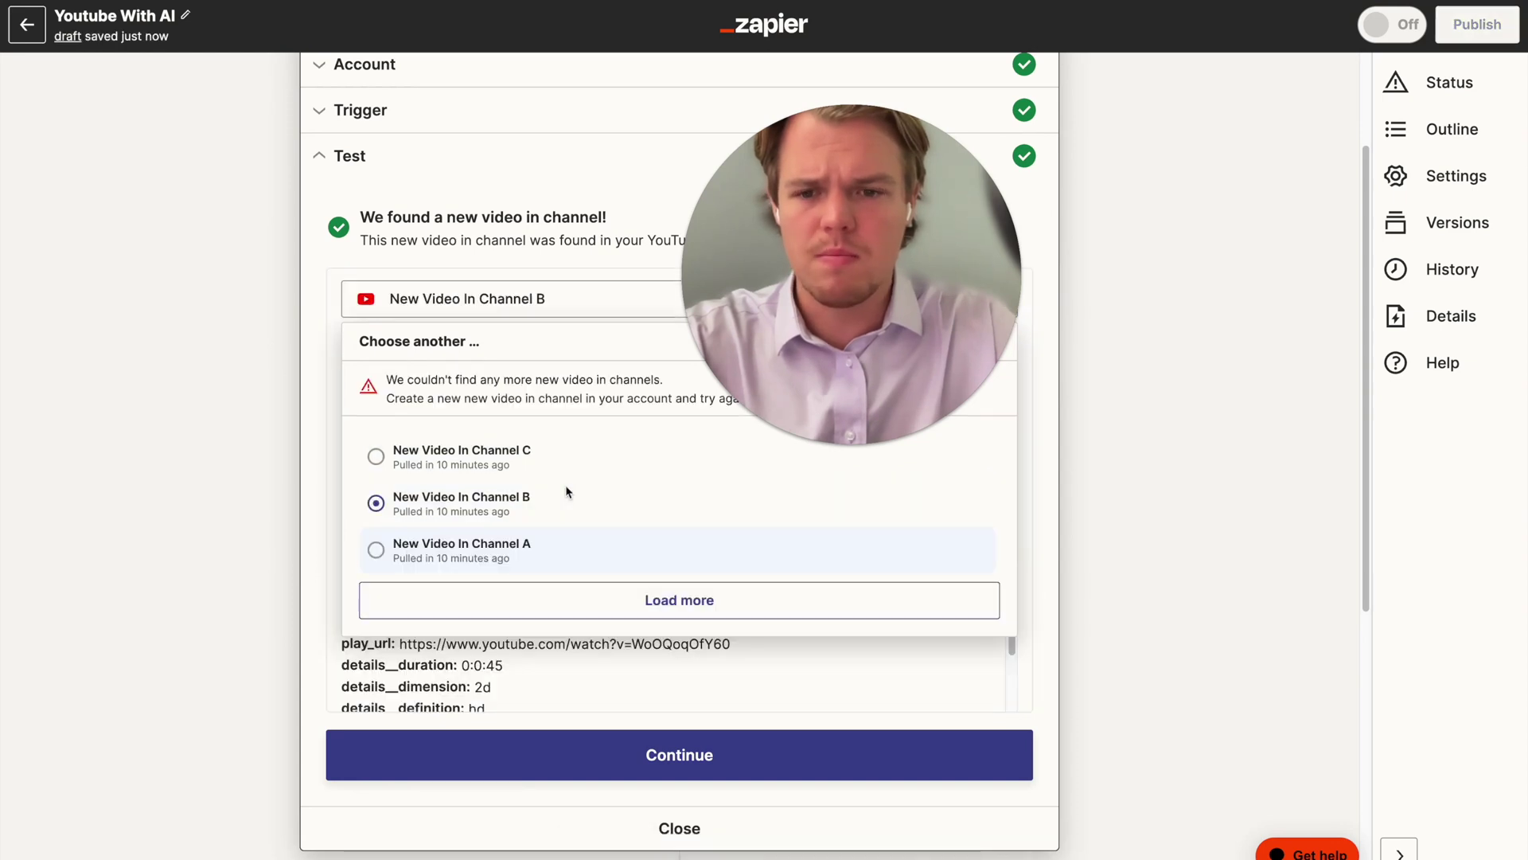
pyautogui.click(477, 550)
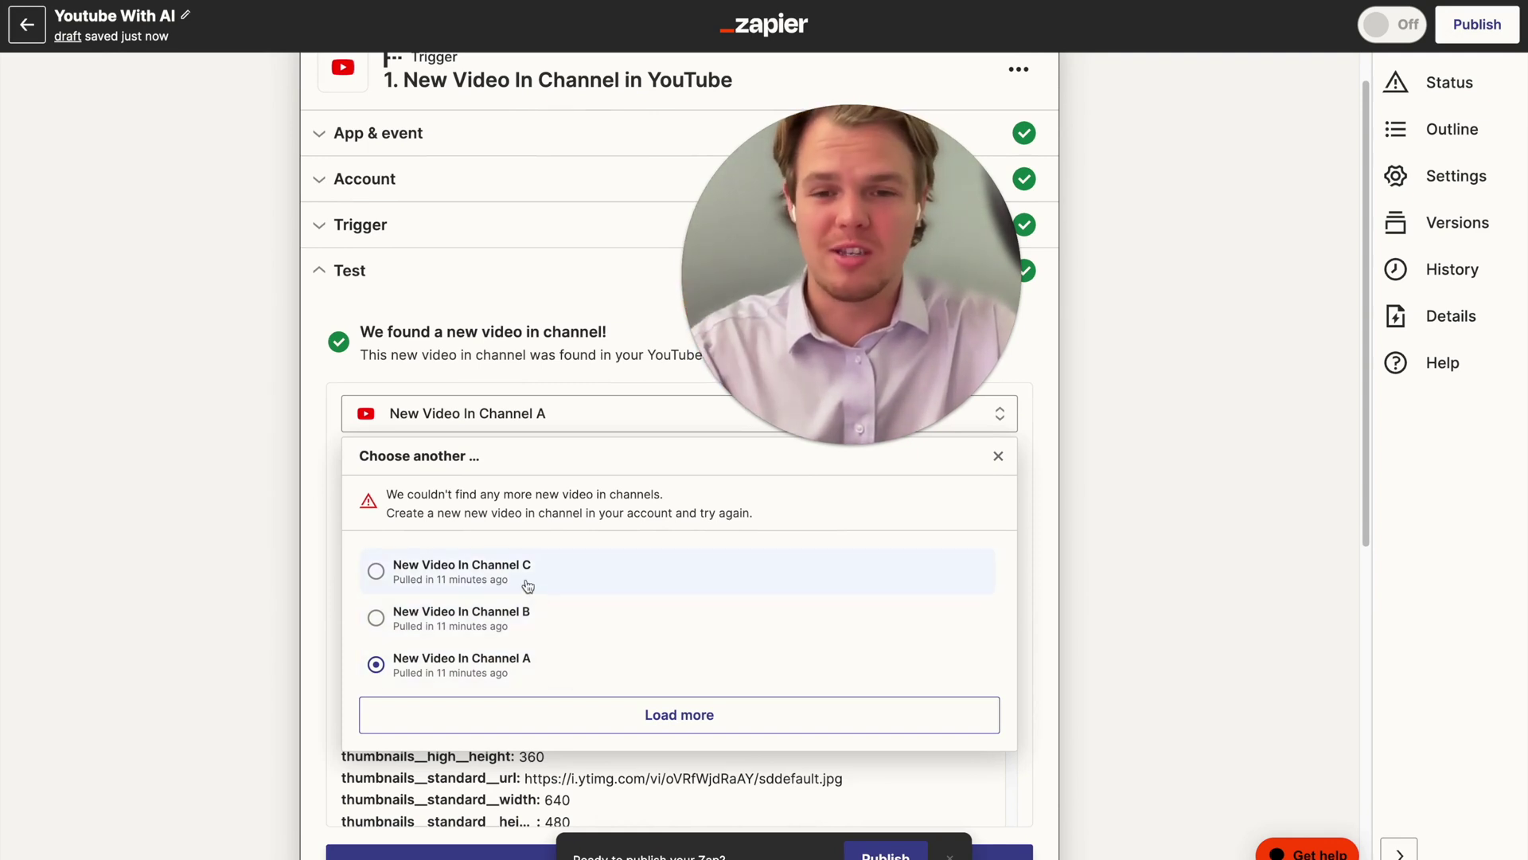
pyautogui.click(169, 605)
pyautogui.scroll(-3, 237, 597)
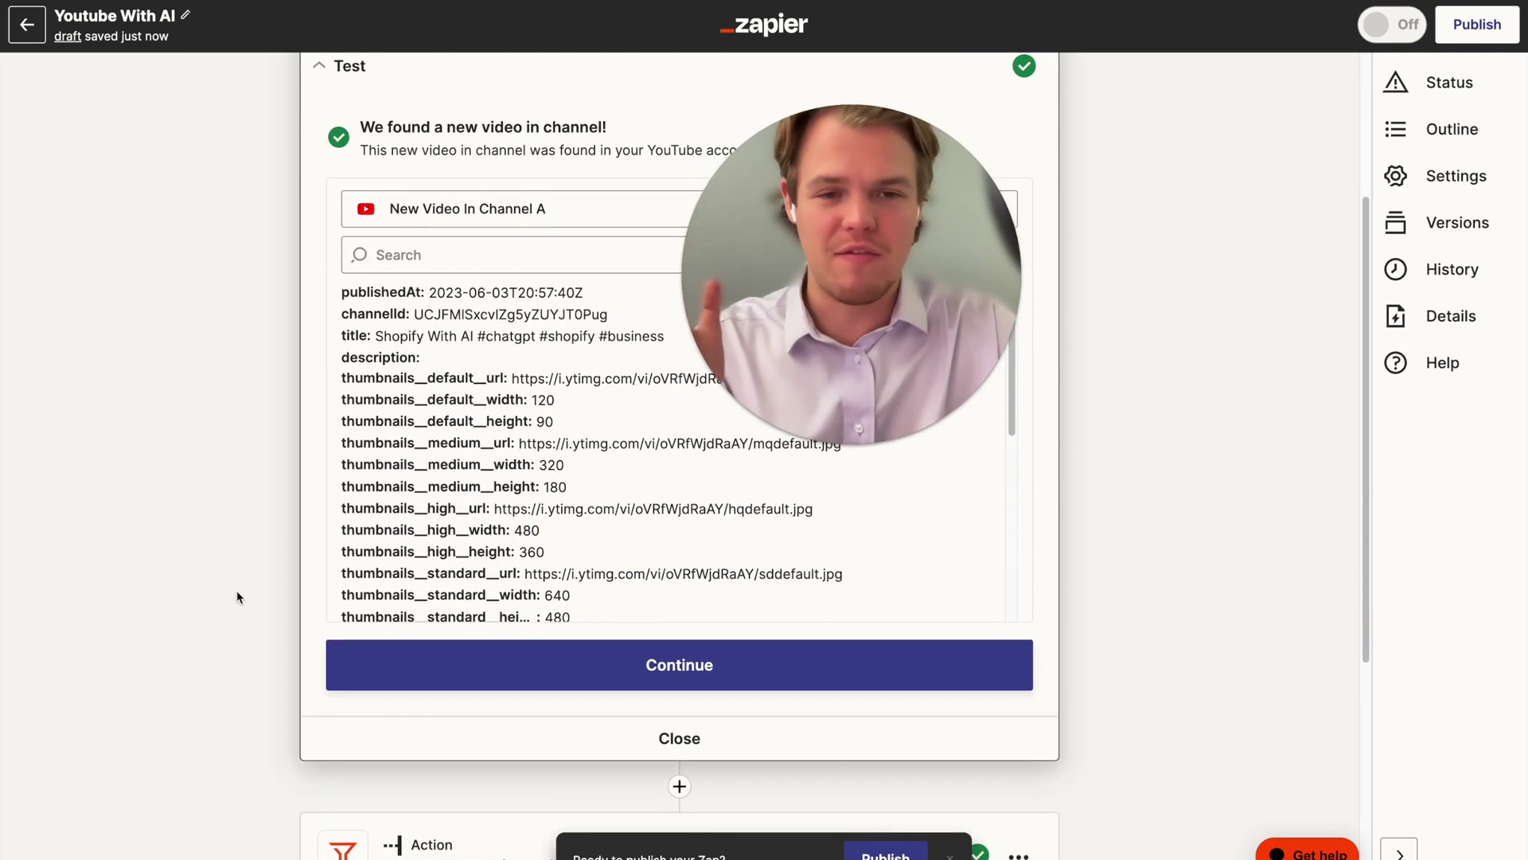
pyautogui.scroll(-5, 237, 597)
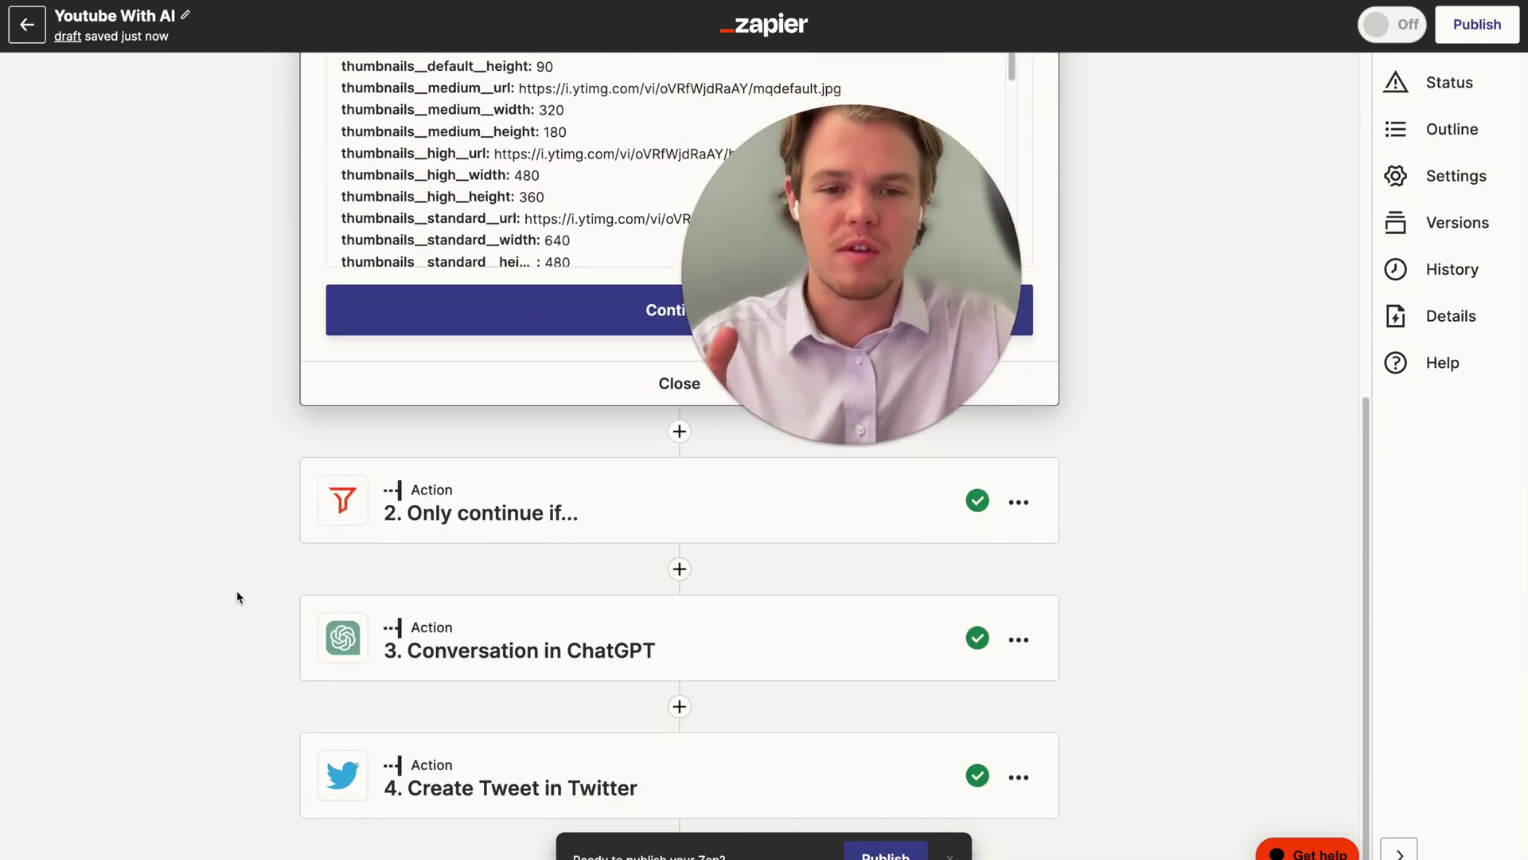